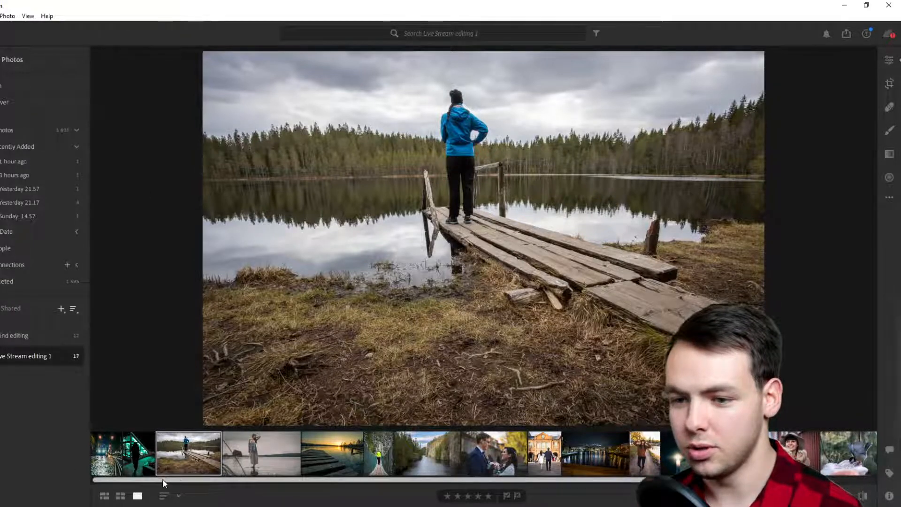
Open the photo of the dog in the reeds from the album and reset all its edits.
{"action": "left_click_drag", "start_coordinate": [162, 478], "coordinate": [351, 486]}
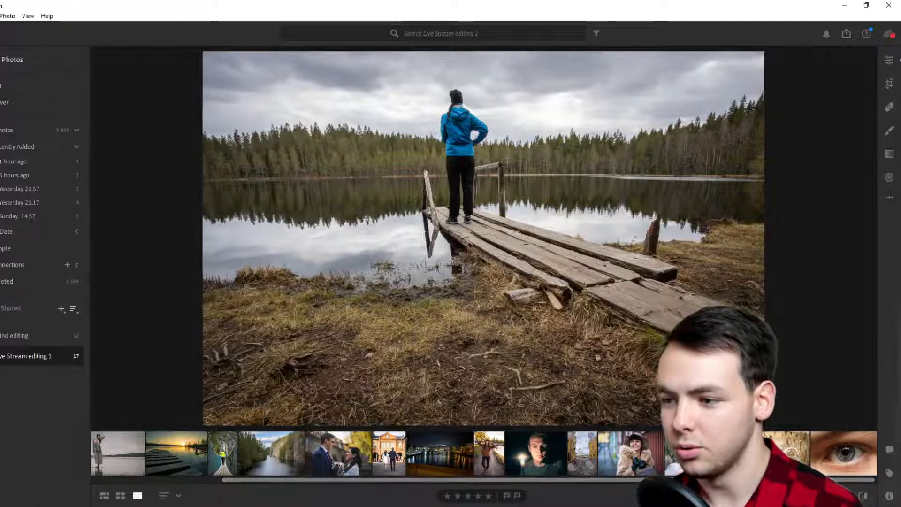
{"action": "key", "text": "Right"}
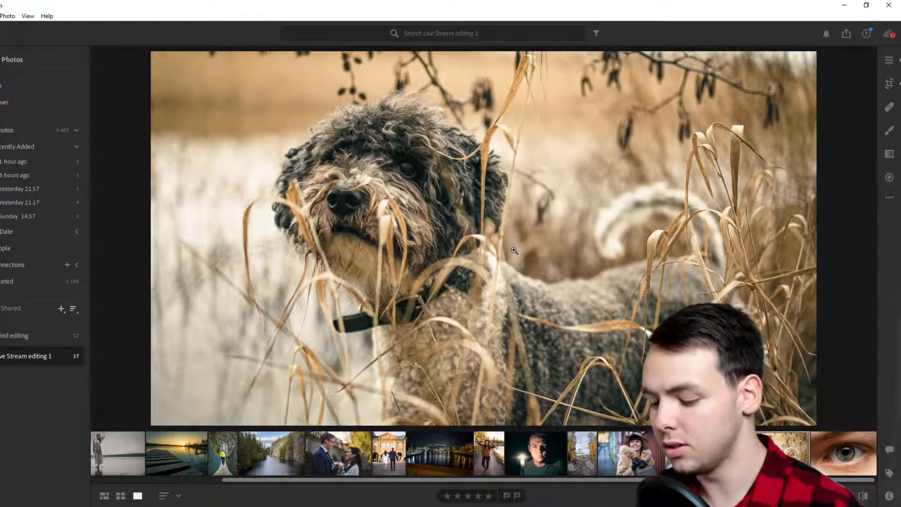
{"action": "left_click", "coordinate": [889, 198]}
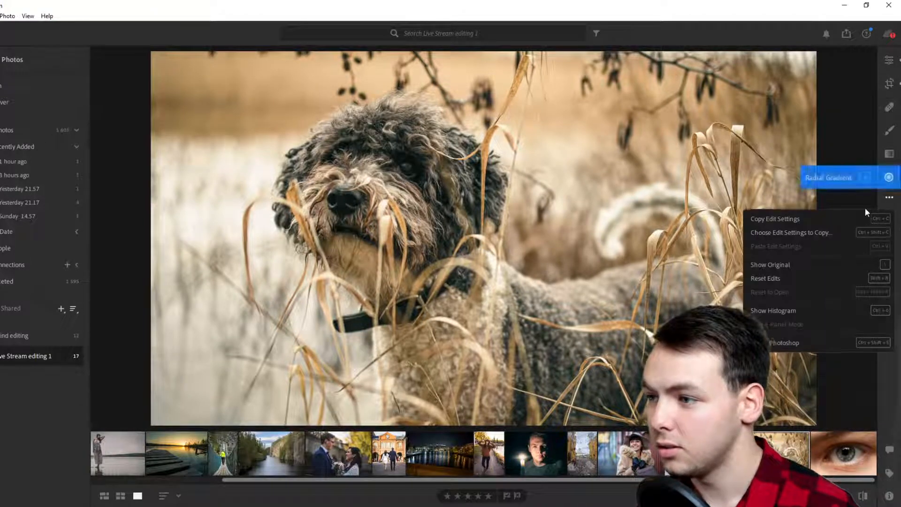
{"action": "left_click", "coordinate": [799, 278]}
{"action": "left_click", "coordinate": [885, 203]}
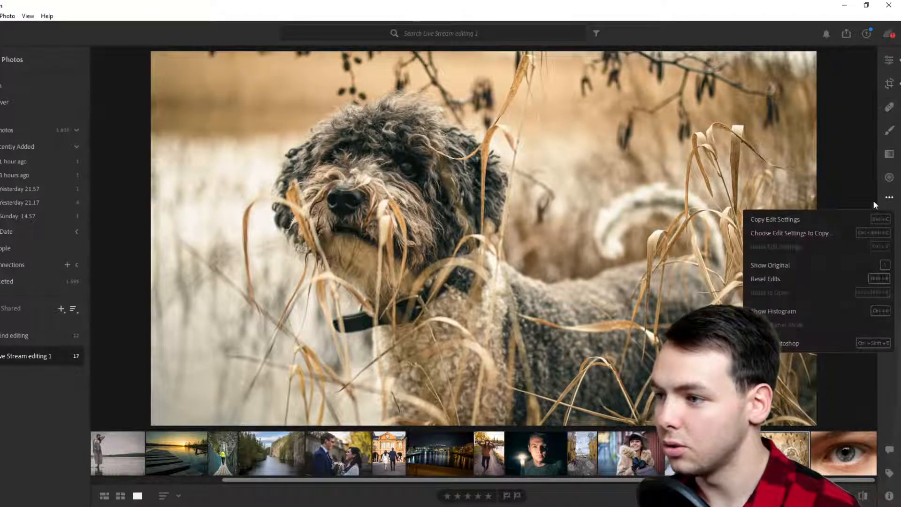
{"action": "left_click", "coordinate": [794, 278]}
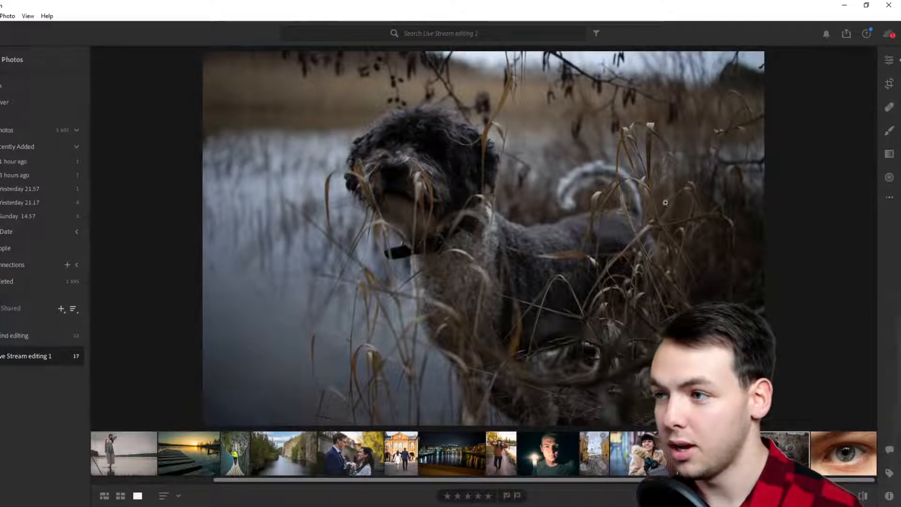
Crop the dog photo to a 16 x 9 aspect ratio.
{"action": "left_click", "coordinate": [889, 85]}
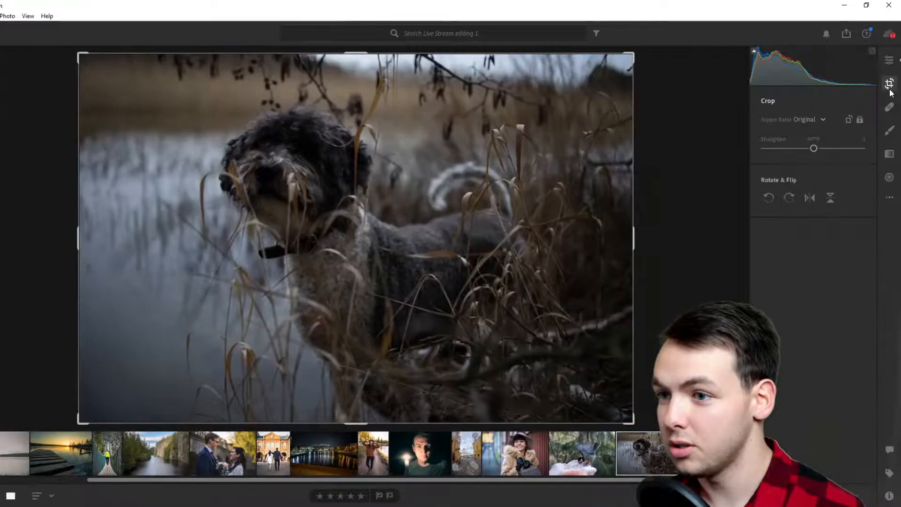
{"action": "left_click", "coordinate": [822, 120]}
{"action": "left_click", "coordinate": [777, 135]}
{"action": "left_click", "coordinate": [821, 119]}
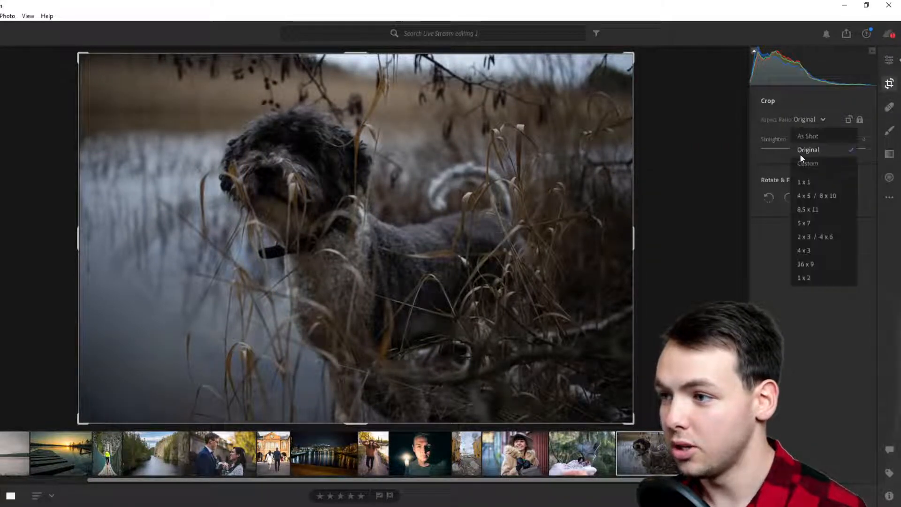
{"action": "left_click", "coordinate": [822, 265]}
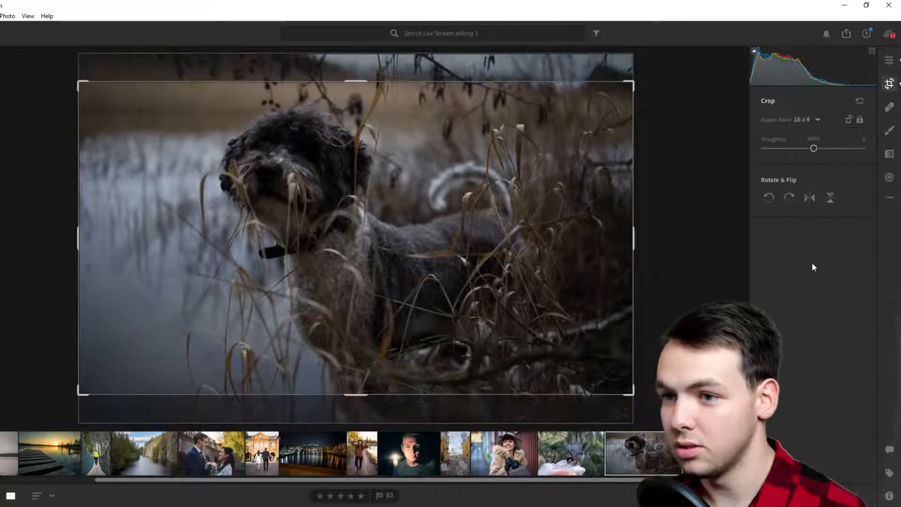
Adjust the photo's light settings to Exposure +0.81, Contrast +8, Highlights +49 and Shadows +91.
{"action": "left_click", "coordinate": [889, 60]}
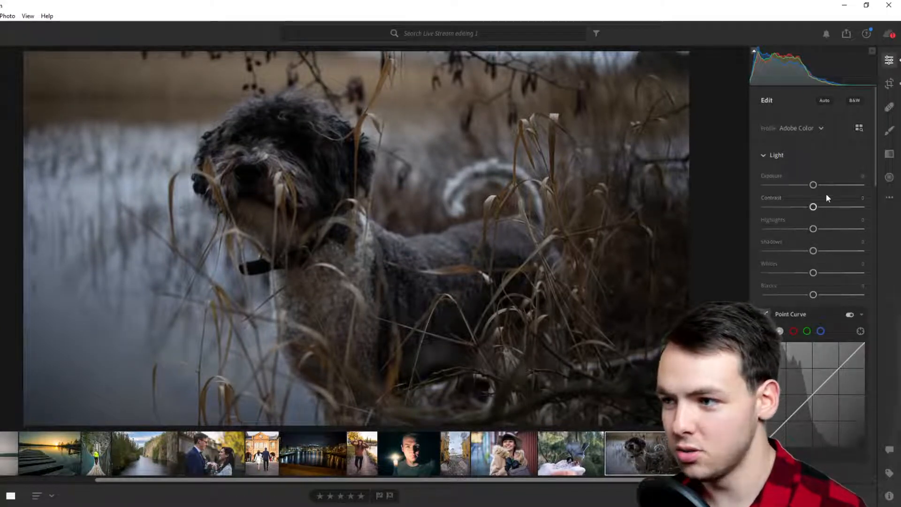
{"action": "mouse_move", "coordinate": [814, 184]}
{"action": "left_mouse_down"}
{"action": "mouse_move", "coordinate": [828, 185]}
{"action": "mouse_move", "coordinate": [821, 185]}
{"action": "left_mouse_up"}
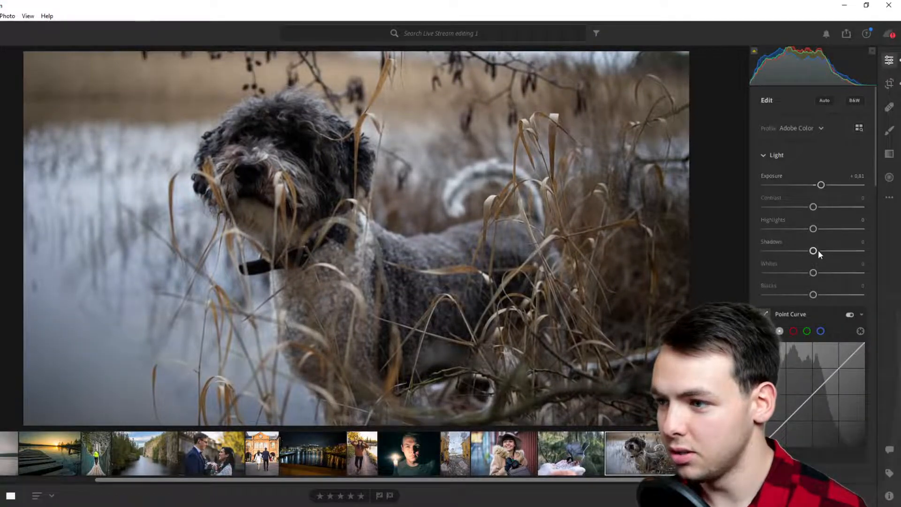
{"action": "left_click_drag", "start_coordinate": [814, 251], "coordinate": [853, 250]}
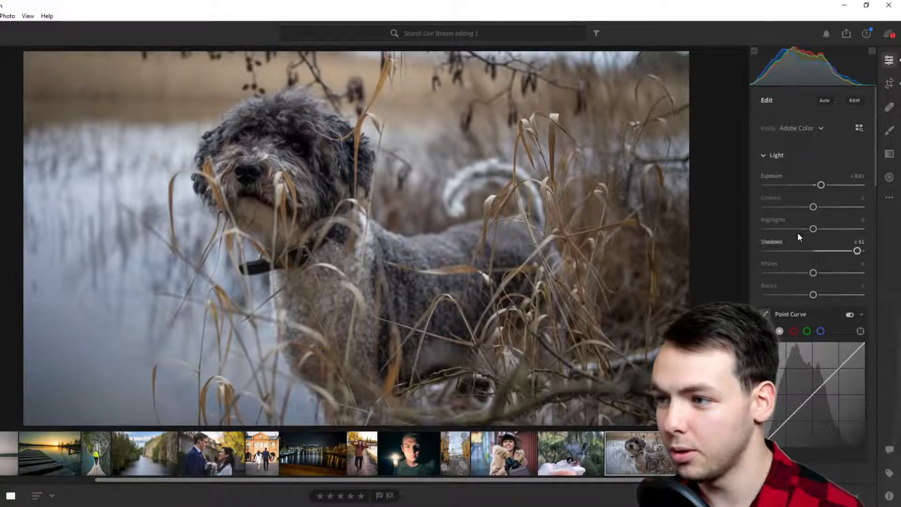
{"action": "left_click_drag", "start_coordinate": [814, 206], "coordinate": [837, 227]}
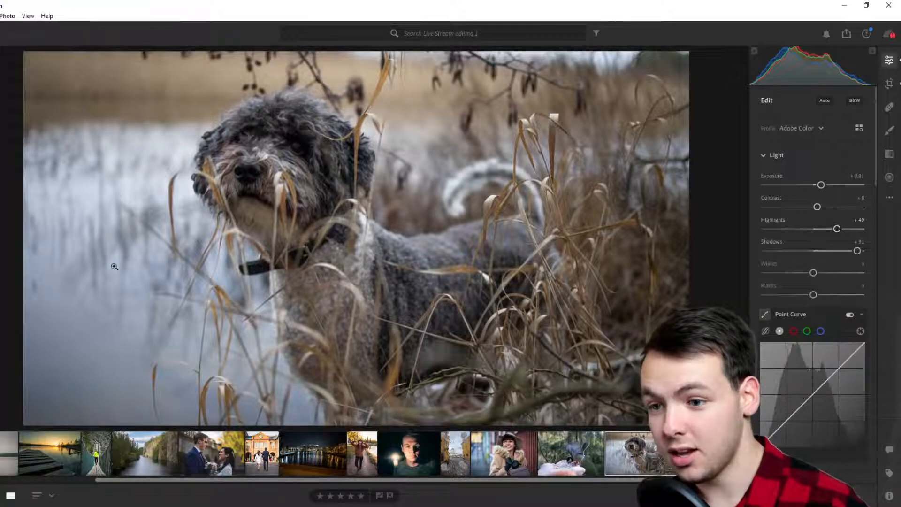
Compare the edited dog photo with its original, and return to the edited version.
{"action": "left_click_drag", "start_coordinate": [151, 479], "coordinate": [70, 485]}
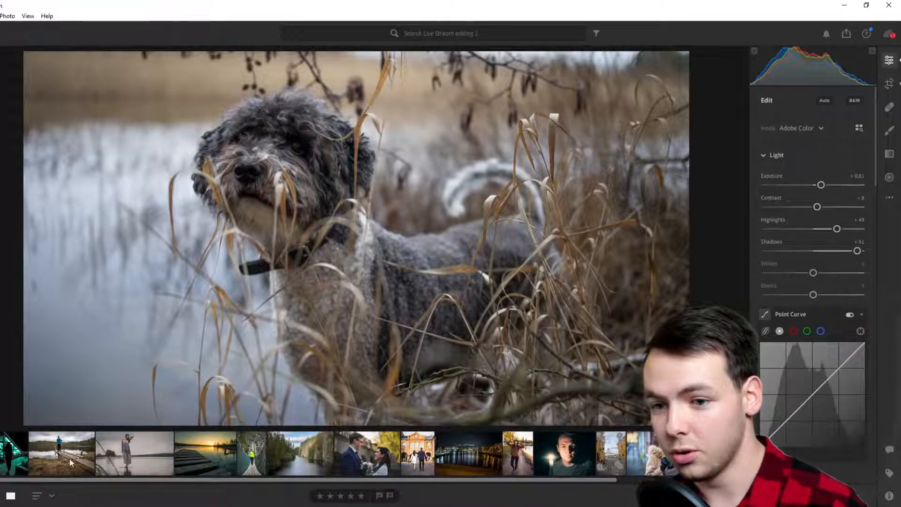
{"action": "left_click_drag", "start_coordinate": [85, 482], "coordinate": [261, 486]}
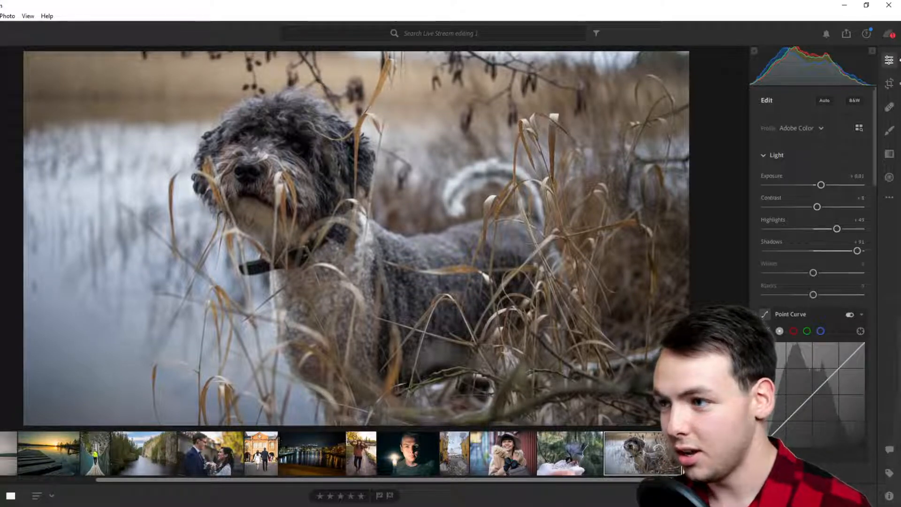
{"action": "left_click", "coordinate": [890, 202]}
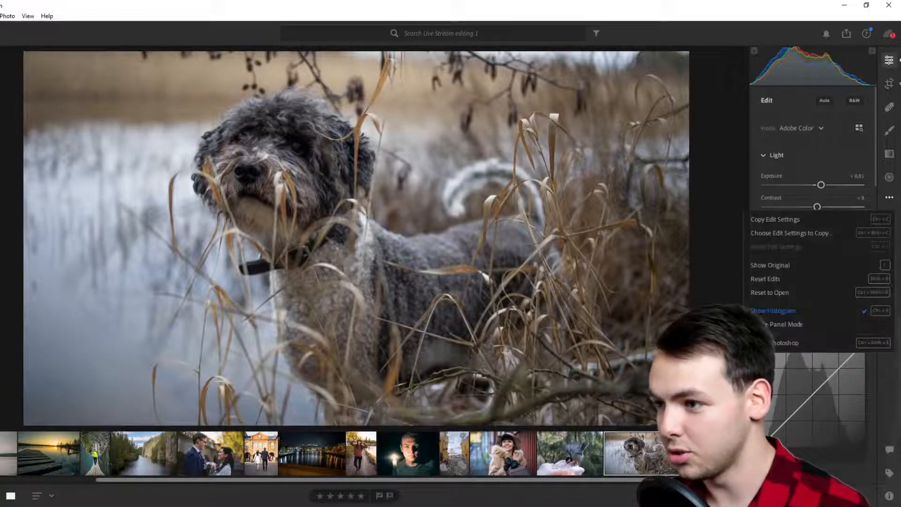
{"action": "left_click", "coordinate": [812, 266]}
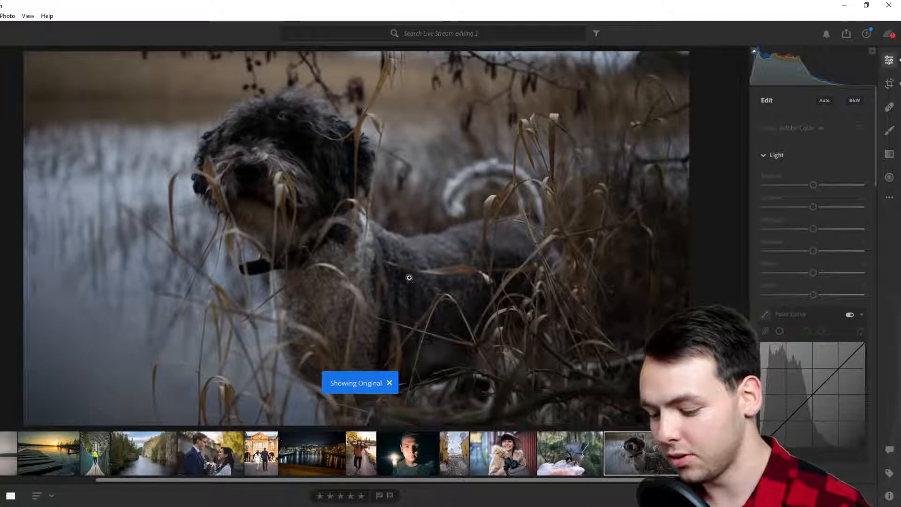
{"action": "left_click", "coordinate": [890, 200]}
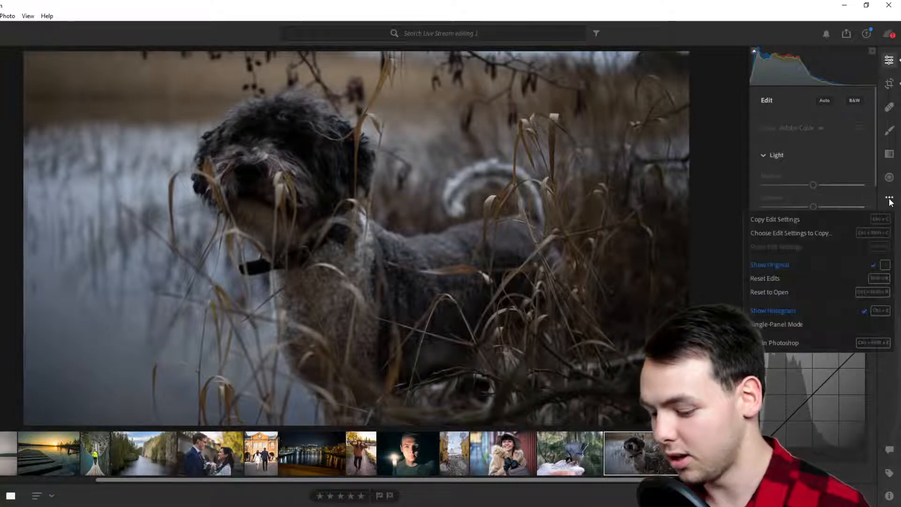
{"action": "left_click", "coordinate": [804, 266]}
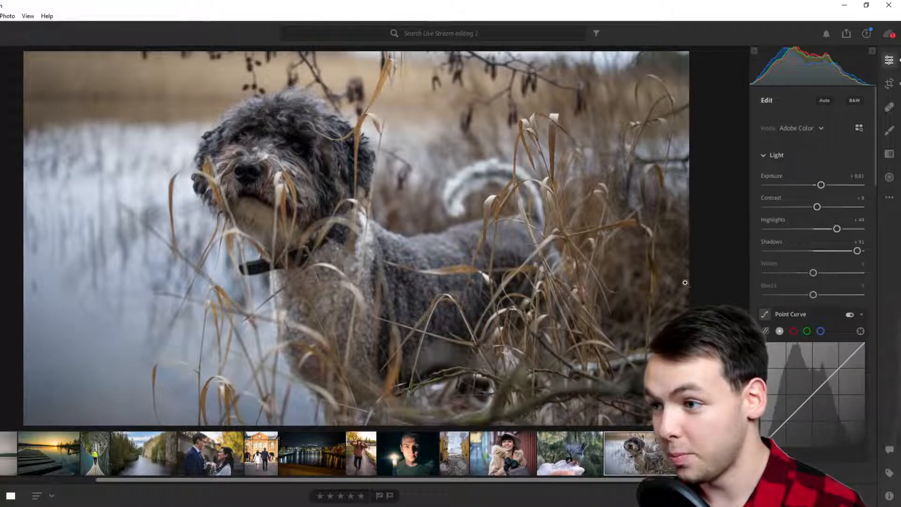
Shape the point curve into a gentle S with an anchored midpoint, raised highlights, lowered shadows and a slightly lifted black point.
{"action": "scroll", "coordinate": [774, 259], "scroll_direction": "down", "scroll_amount": 4}
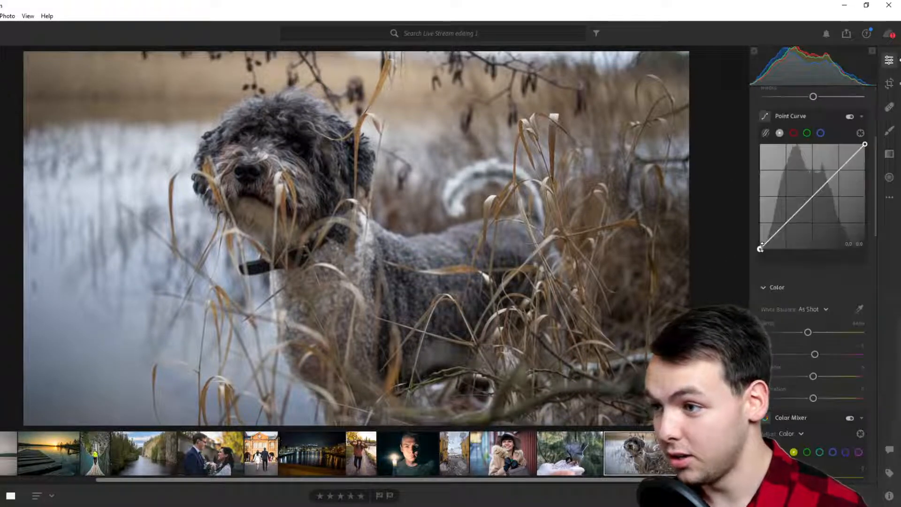
{"action": "left_click", "coordinate": [811, 196]}
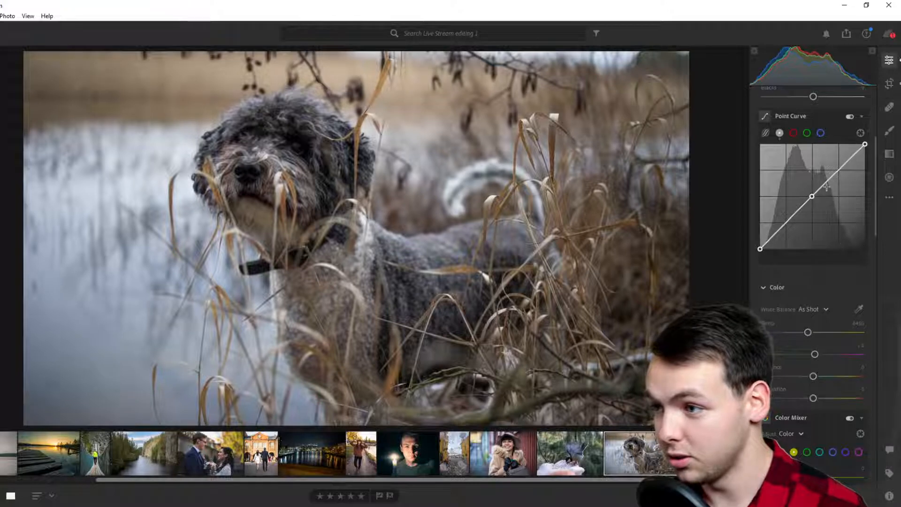
{"action": "left_click_drag", "start_coordinate": [839, 170], "coordinate": [838, 167]}
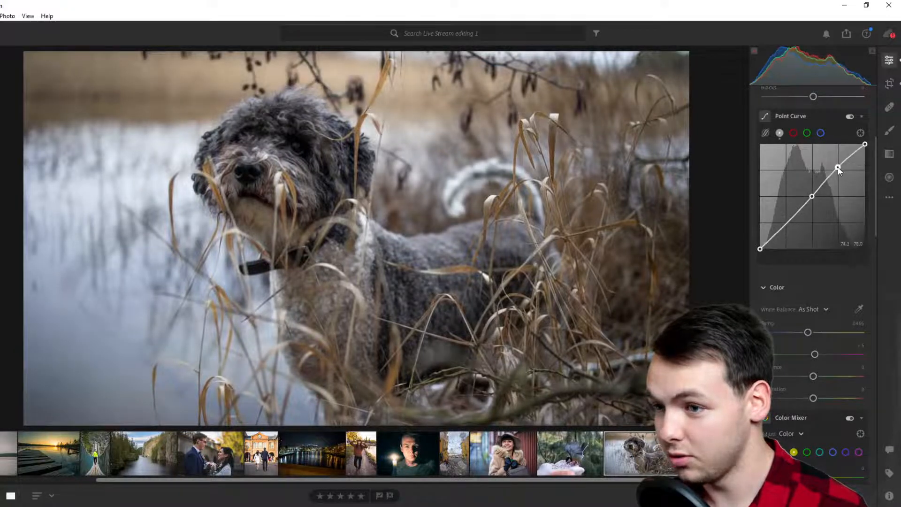
{"action": "left_click", "coordinate": [769, 242]}
{"action": "left_click_drag", "start_coordinate": [761, 249], "coordinate": [774, 238]}
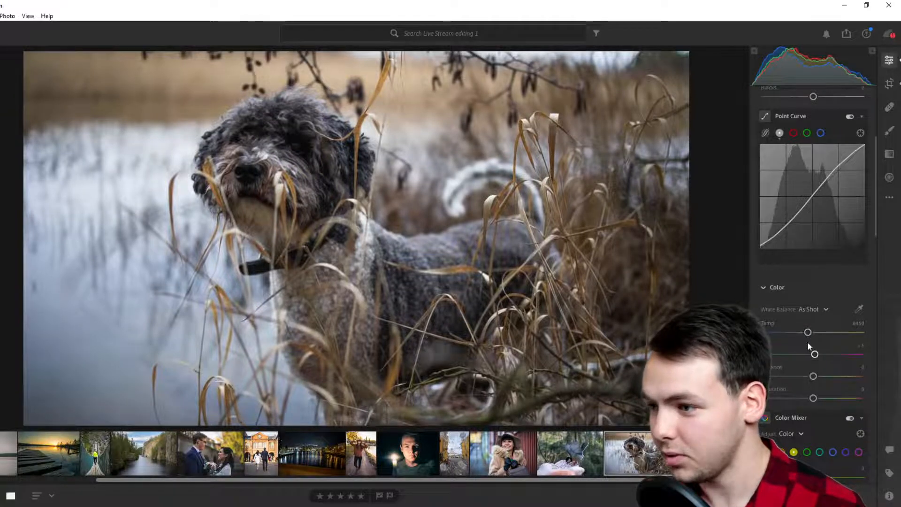
Set the photo's Vibrance to +13.
{"action": "left_click_drag", "start_coordinate": [817, 374], "coordinate": [820, 380]}
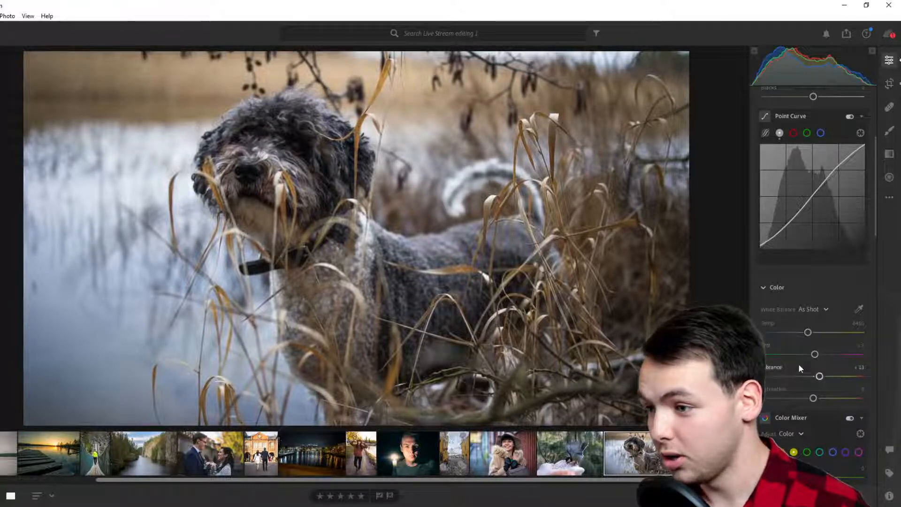
{"action": "scroll", "coordinate": [798, 364], "scroll_direction": "down", "scroll_amount": 4}
{"action": "scroll", "coordinate": [798, 360], "scroll_direction": "up", "scroll_amount": 2}
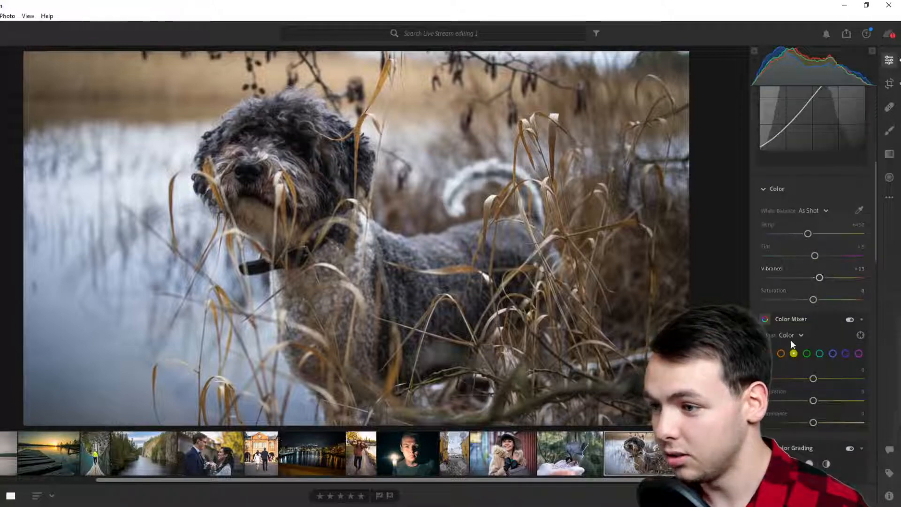
{"action": "scroll", "coordinate": [790, 339], "scroll_direction": "down", "scroll_amount": 2}
Check the dog's face up close, and set Saturation to -32 and the white balance Temp to 7359.
{"action": "left_click", "coordinate": [311, 162]}
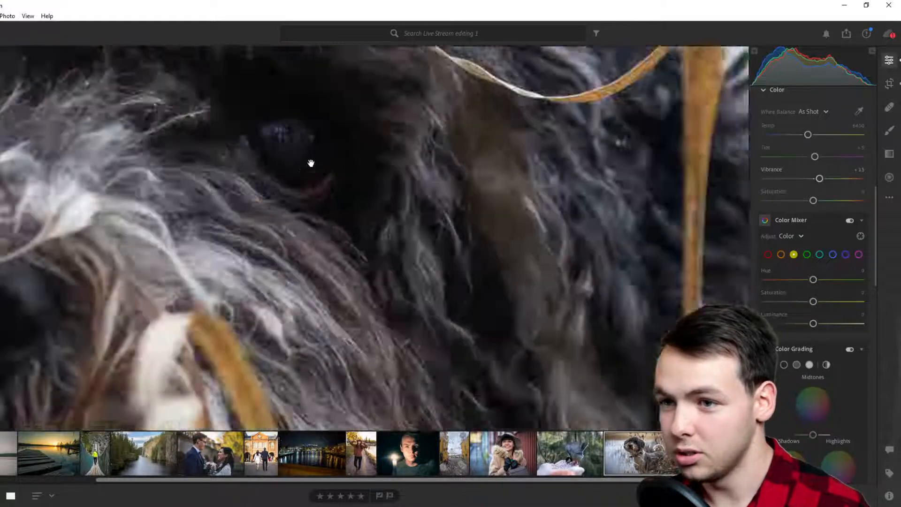
{"action": "left_click_drag", "start_coordinate": [310, 163], "coordinate": [371, 244]}
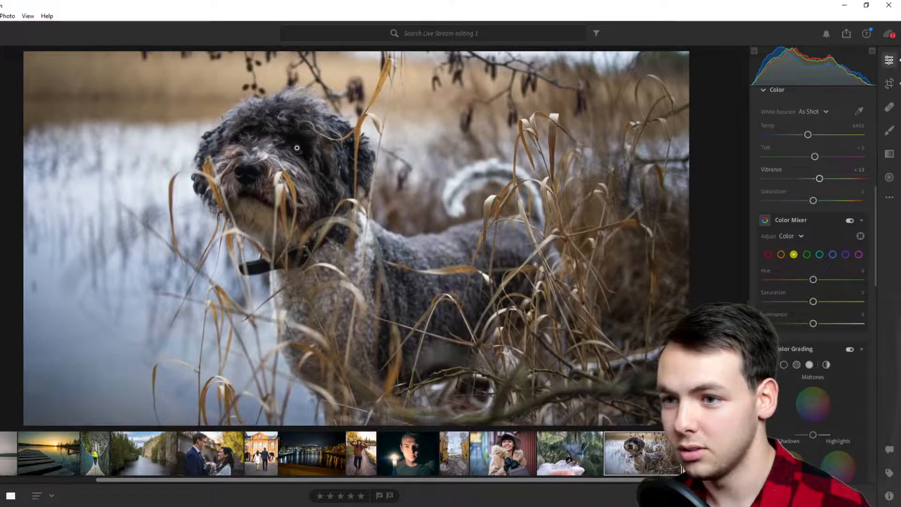
{"action": "left_click_drag", "start_coordinate": [323, 169], "coordinate": [390, 272]}
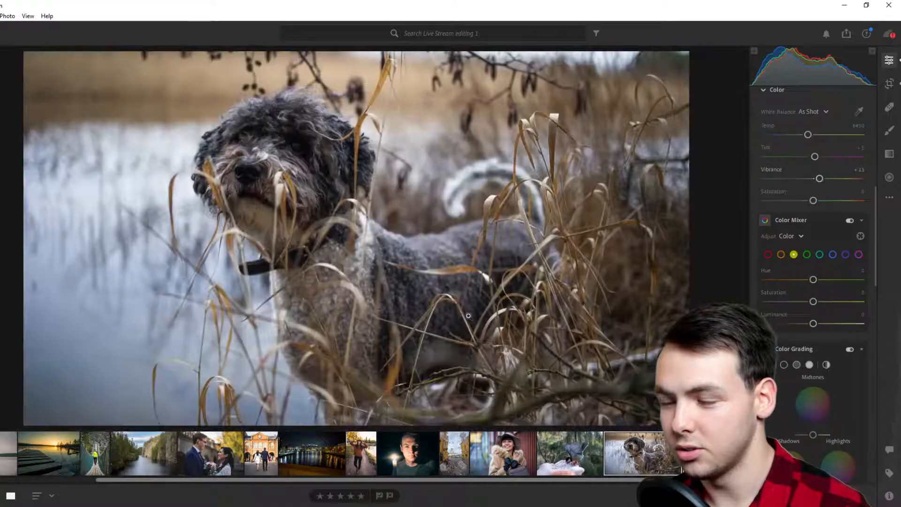
{"action": "scroll", "coordinate": [786, 265], "scroll_direction": "up", "scroll_amount": 3}
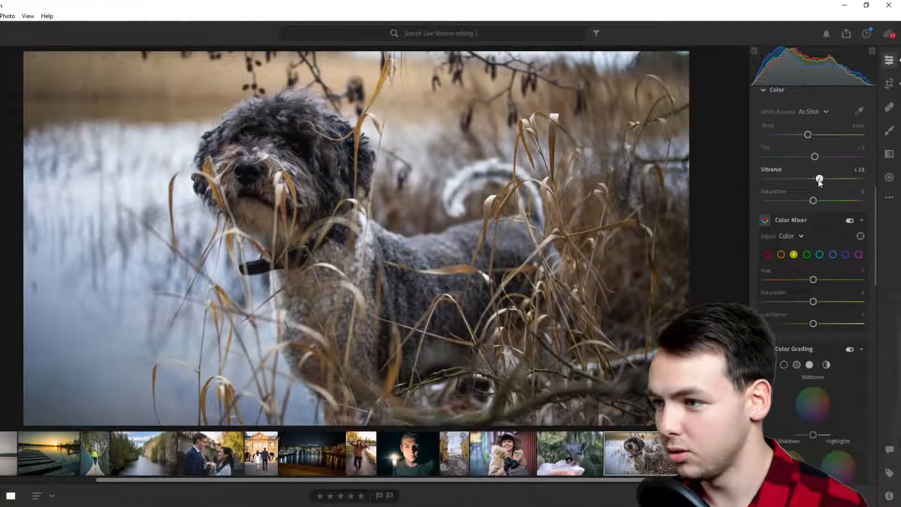
{"action": "left_click_drag", "start_coordinate": [813, 201], "coordinate": [799, 204]}
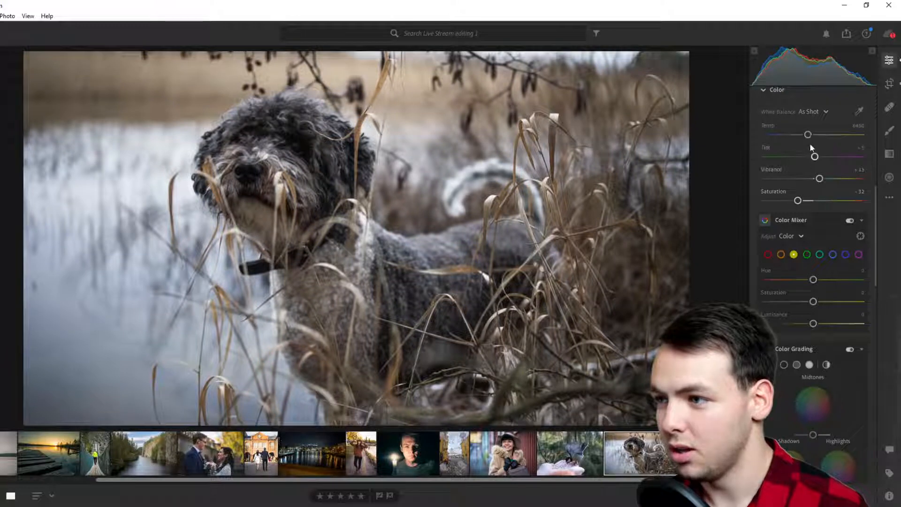
{"action": "left_click_drag", "start_coordinate": [808, 135], "coordinate": [817, 138]}
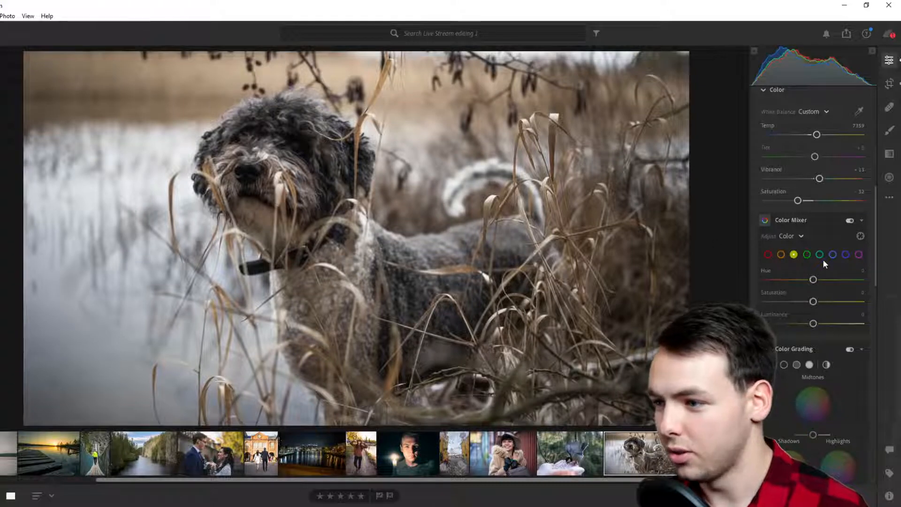
Add crispness to the photo with Texture +9, Clarity +11 and Sharpening 56.
{"action": "scroll", "coordinate": [823, 263], "scroll_direction": "down", "scroll_amount": 8}
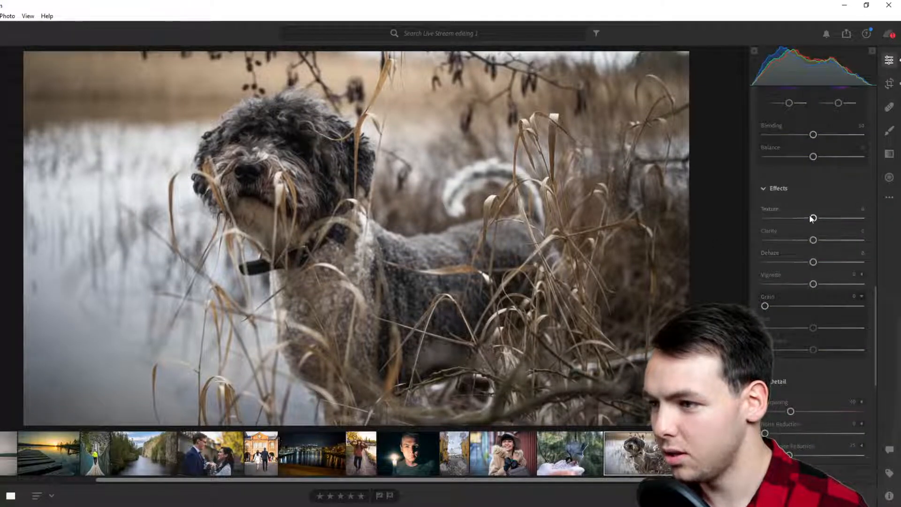
{"action": "left_click_drag", "start_coordinate": [812, 218], "coordinate": [820, 242]}
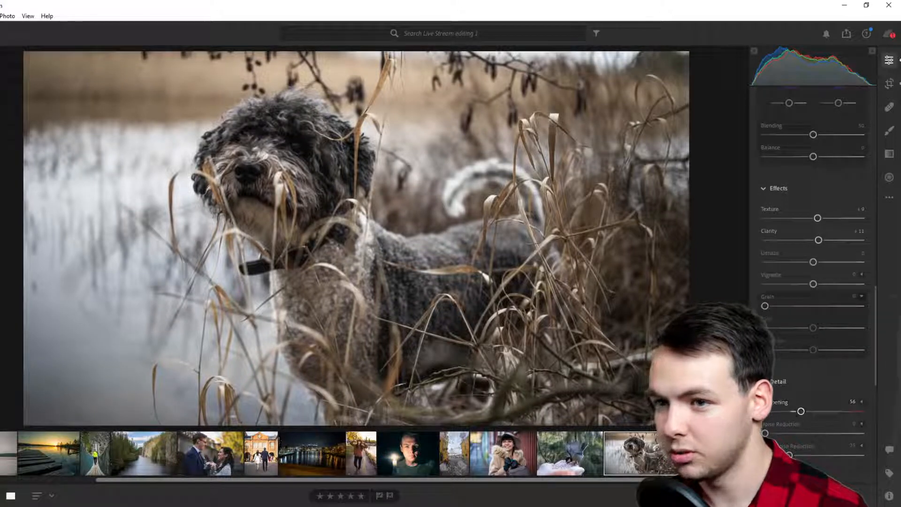
Raise the photo's Exposure to +1.01.
{"action": "scroll", "coordinate": [789, 189], "scroll_direction": "up", "scroll_amount": 8}
{"action": "scroll", "coordinate": [798, 183], "scroll_direction": "up", "scroll_amount": 8}
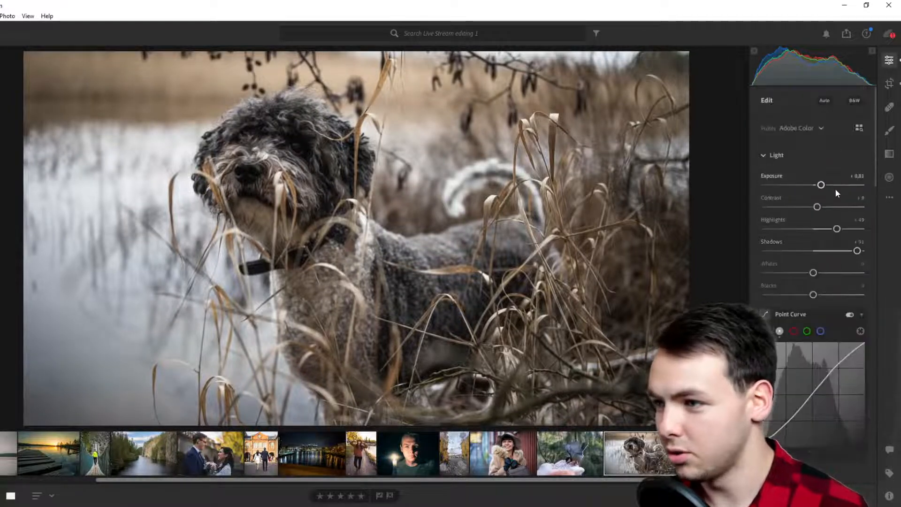
{"action": "left_click_drag", "start_coordinate": [820, 186], "coordinate": [823, 186]}
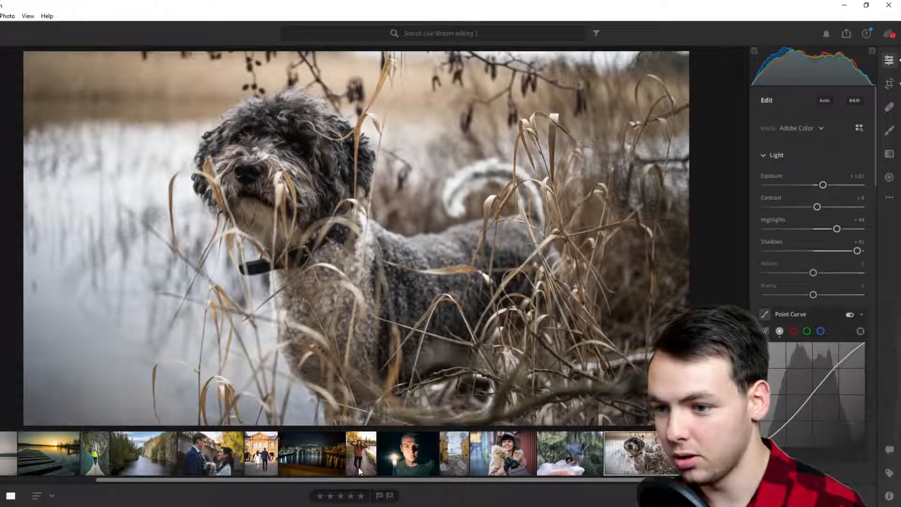
{"action": "left_click_drag", "start_coordinate": [360, 483], "coordinate": [143, 492]}
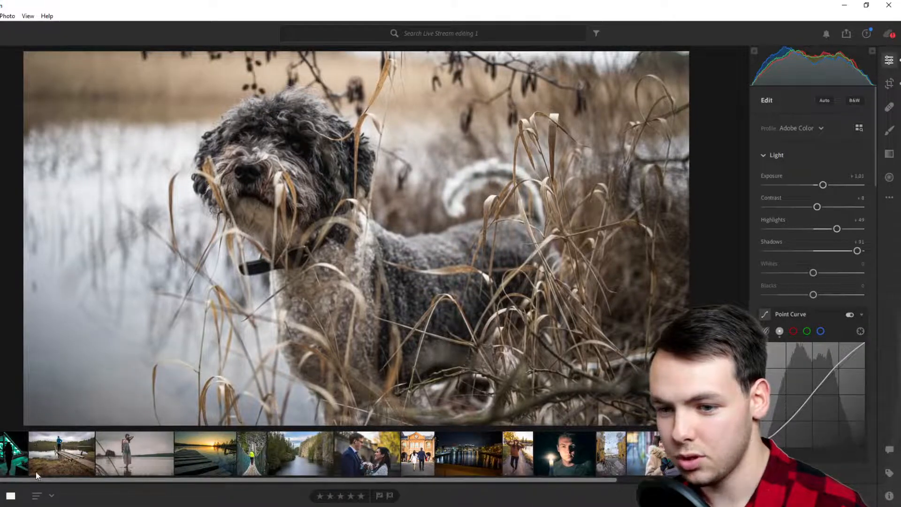
Open the green-toned night photo of the woman in the hat and show its original, unedited version.
{"action": "left_click", "coordinate": [9, 462]}
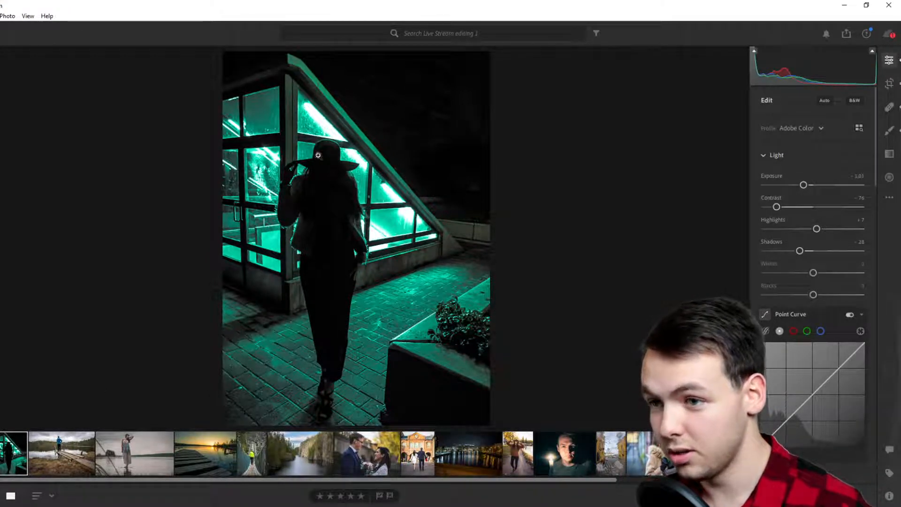
{"action": "left_click", "coordinate": [889, 197]}
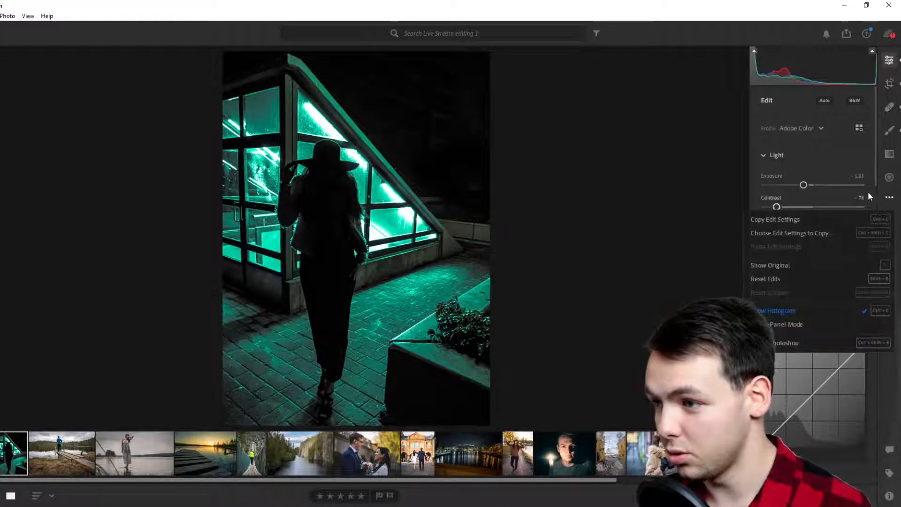
{"action": "left_click", "coordinate": [185, 341]}
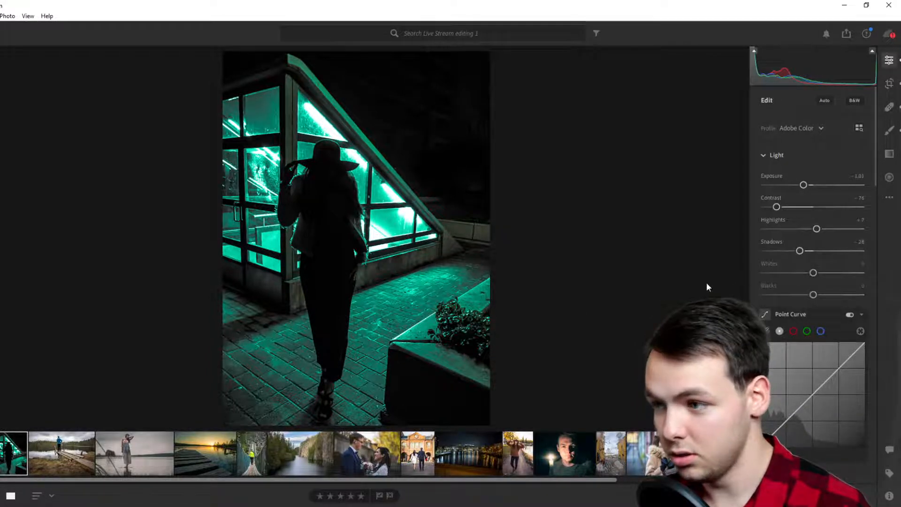
{"action": "left_click", "coordinate": [889, 199]}
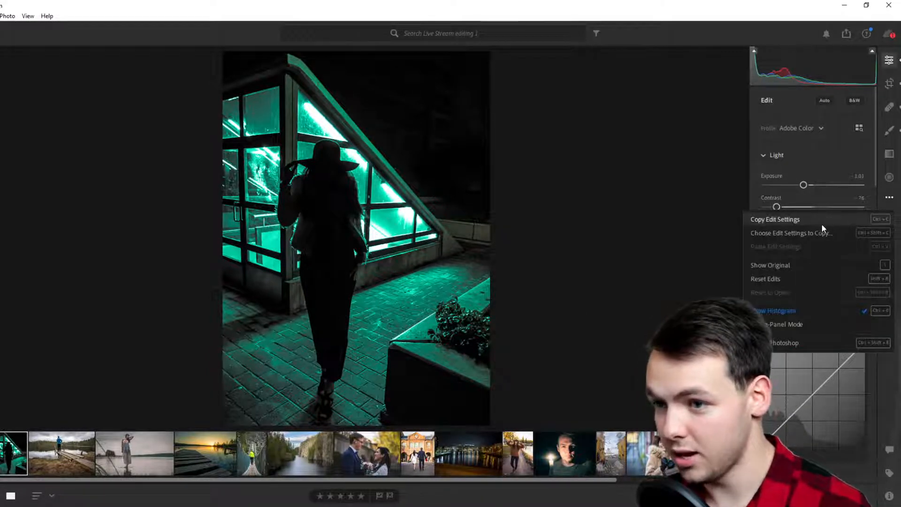
{"action": "left_click", "coordinate": [796, 266]}
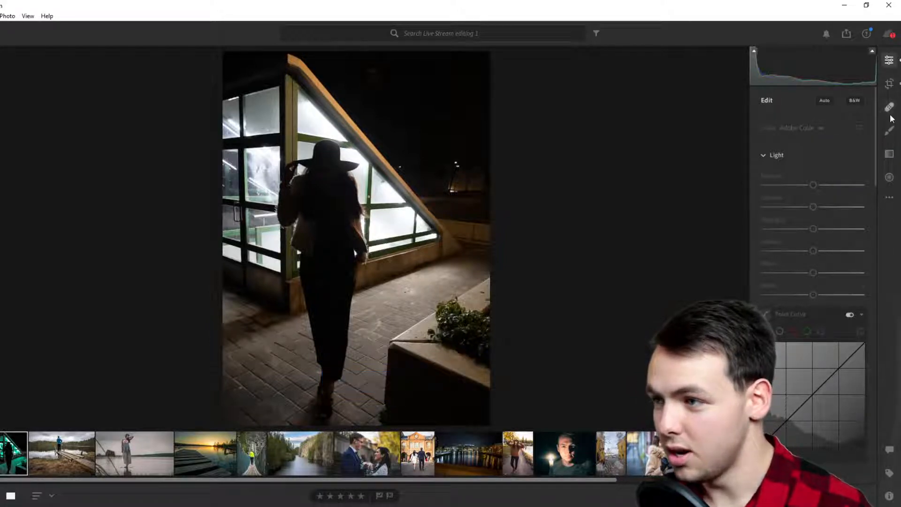
Reset all edits on the night photo of the woman, keeping the Adobe Color profile.
{"action": "left_click", "coordinate": [891, 198]}
{"action": "left_click", "coordinate": [788, 272]}
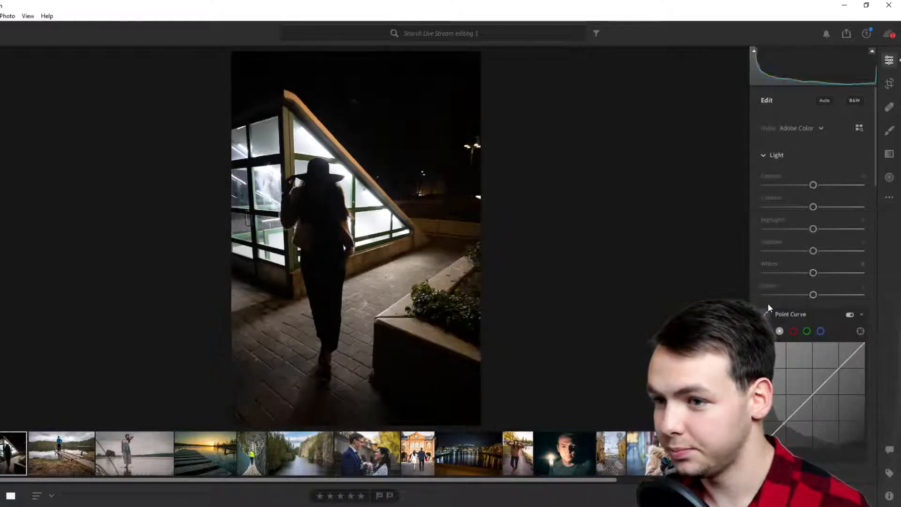
{"action": "left_click", "coordinate": [820, 128]}
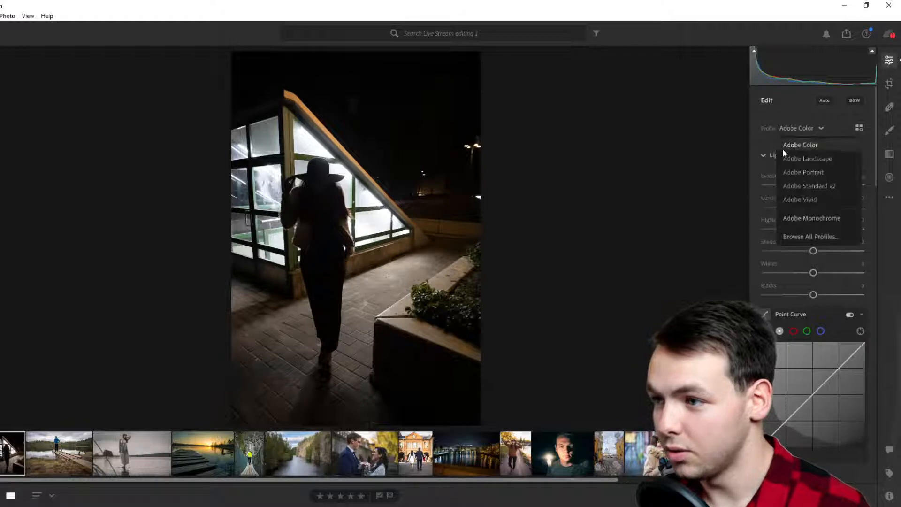
{"action": "left_click", "coordinate": [788, 119]}
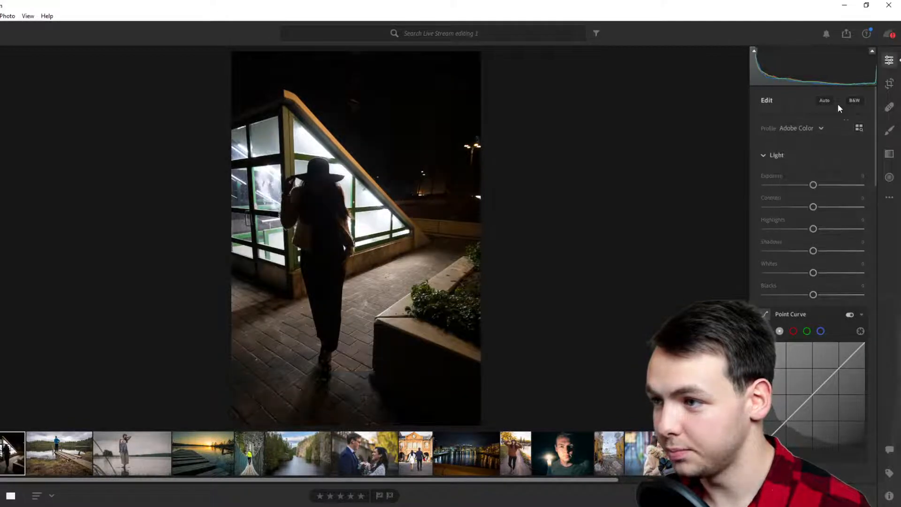
Crop the night photo slightly tighter around the woman at the Original aspect ratio.
{"action": "left_click", "coordinate": [889, 84]}
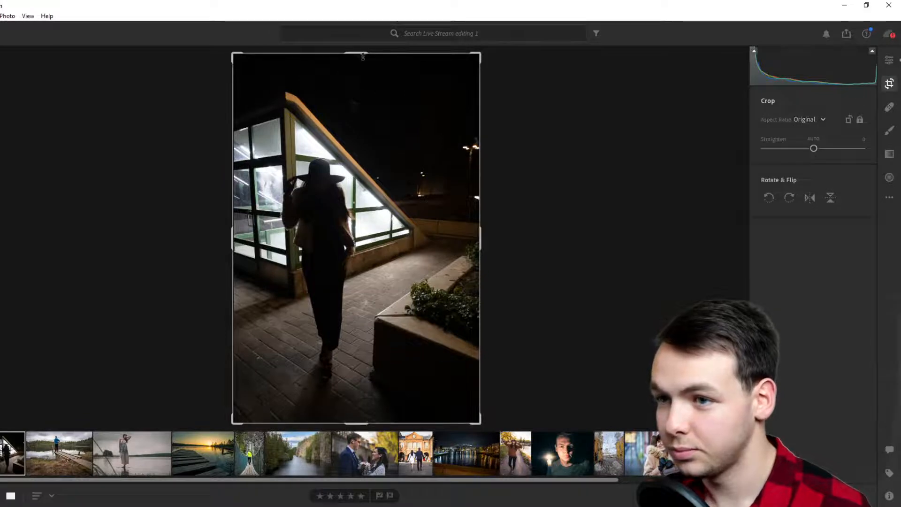
{"action": "left_click_drag", "start_coordinate": [361, 53], "coordinate": [361, 77]}
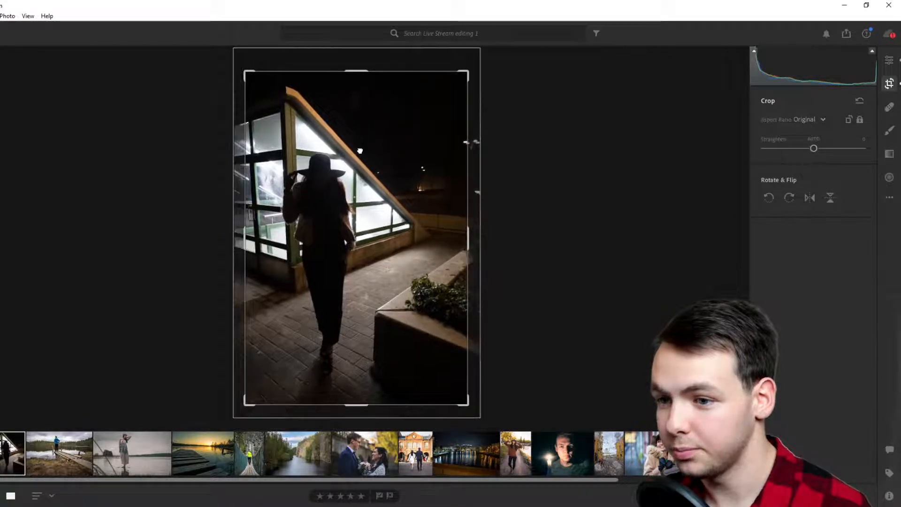
{"action": "left_click", "coordinate": [887, 62]}
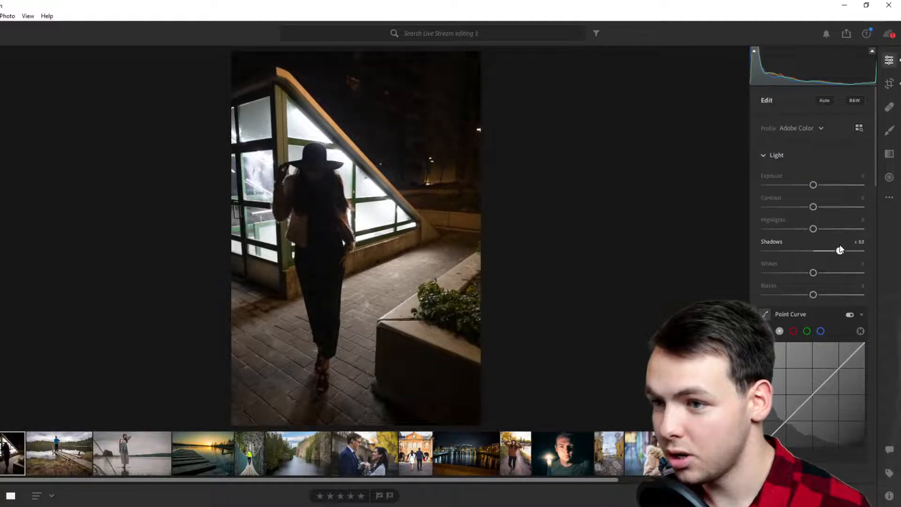
Brush over the night sky and background buildings with Exposure -4.00, and heal away the bright light spots there.
{"action": "left_click", "coordinate": [889, 131]}
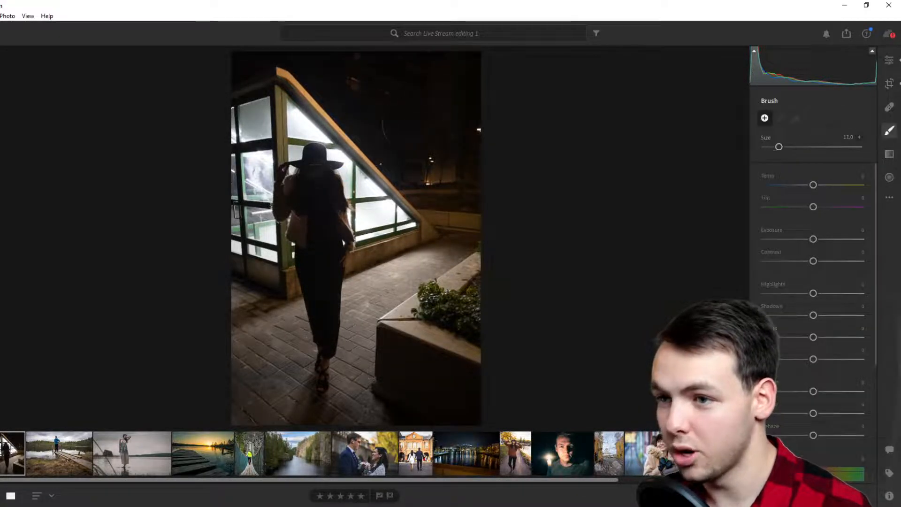
{"action": "left_click_drag", "start_coordinate": [318, 66], "coordinate": [449, 147]}
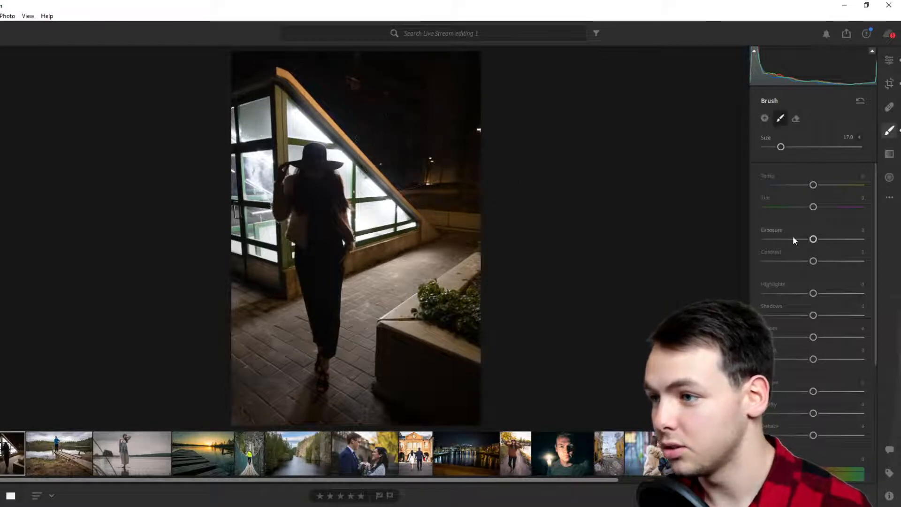
{"action": "left_click_drag", "start_coordinate": [778, 241], "coordinate": [766, 240]}
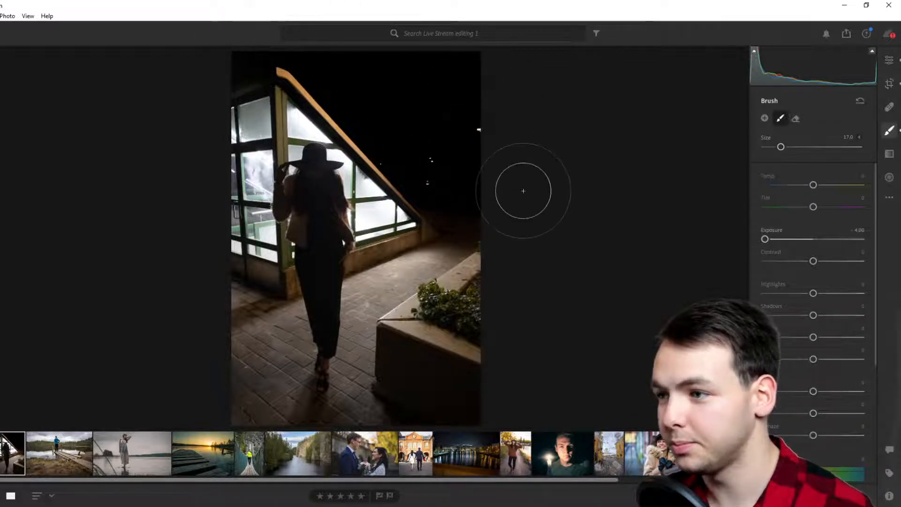
{"action": "left_click", "coordinate": [894, 108]}
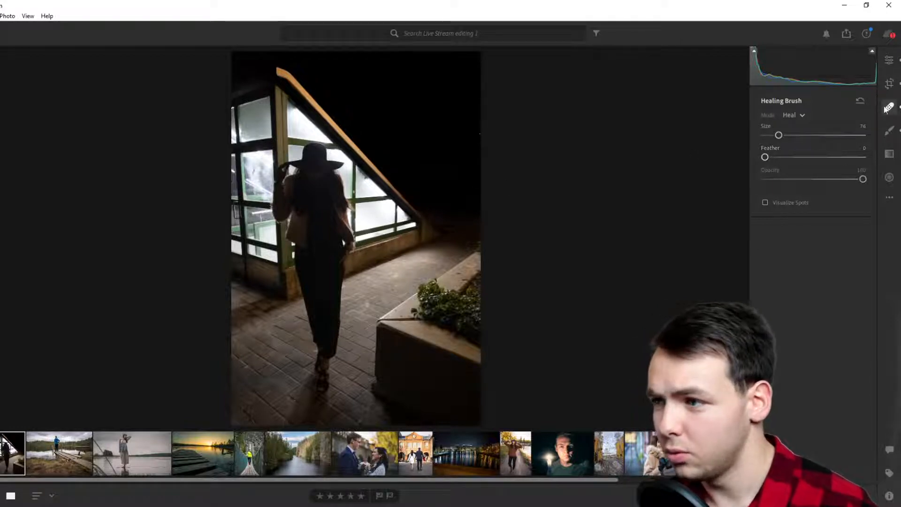
Set the night photo's Highlights to +86 and Shadows to -27.
{"action": "left_click", "coordinate": [889, 60]}
{"action": "scroll", "coordinate": [782, 291], "scroll_direction": "down", "scroll_amount": 3}
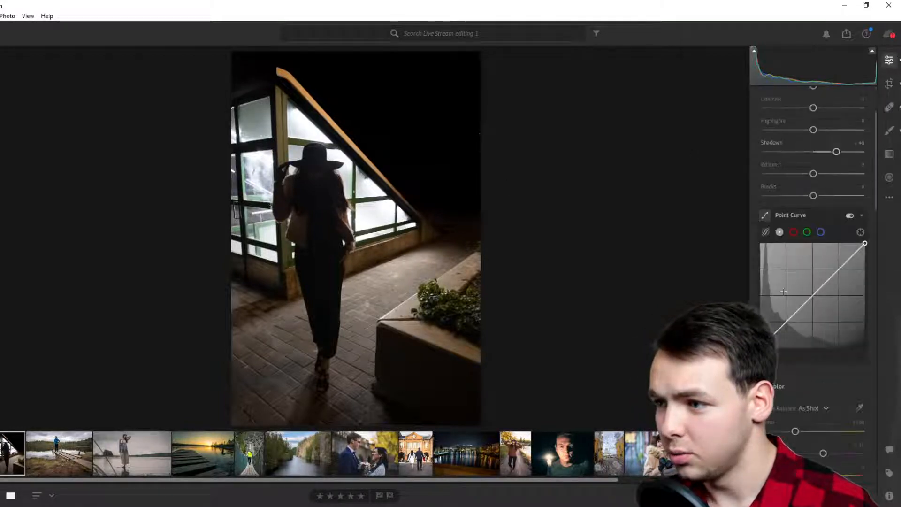
{"action": "scroll", "coordinate": [801, 286], "scroll_direction": "up", "scroll_amount": 3}
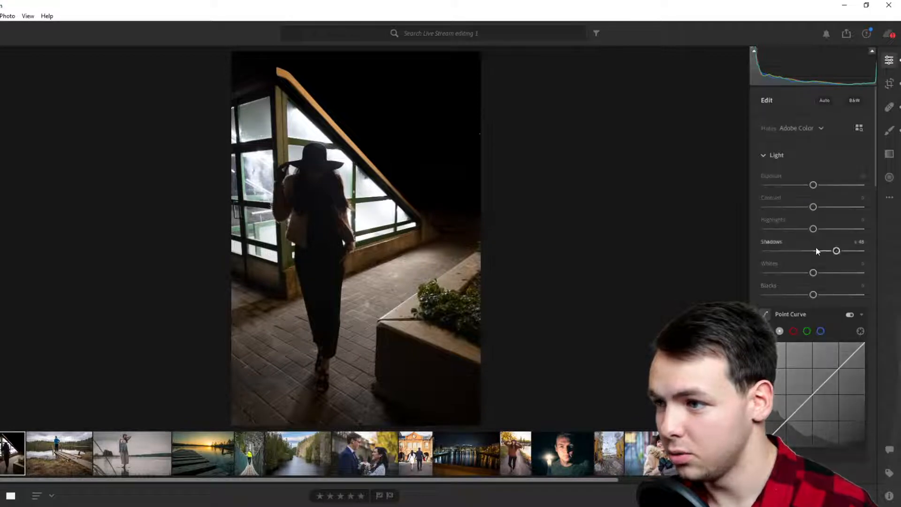
{"action": "left_click_drag", "start_coordinate": [814, 233], "coordinate": [855, 228]}
{"action": "left_click_drag", "start_coordinate": [803, 251], "coordinate": [800, 251]}
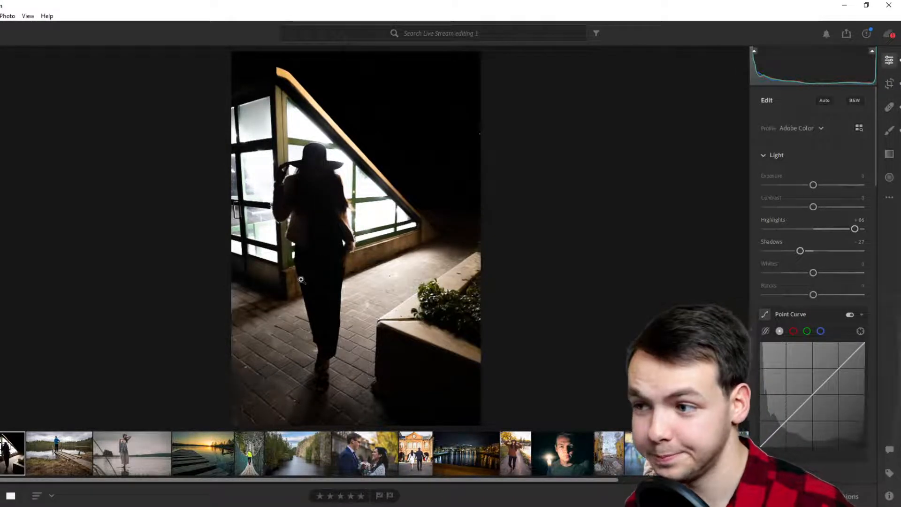
Warm the night photo's white balance by raising Temp to about 5900.
{"action": "scroll", "coordinate": [832, 288], "scroll_direction": "down", "scroll_amount": 2}
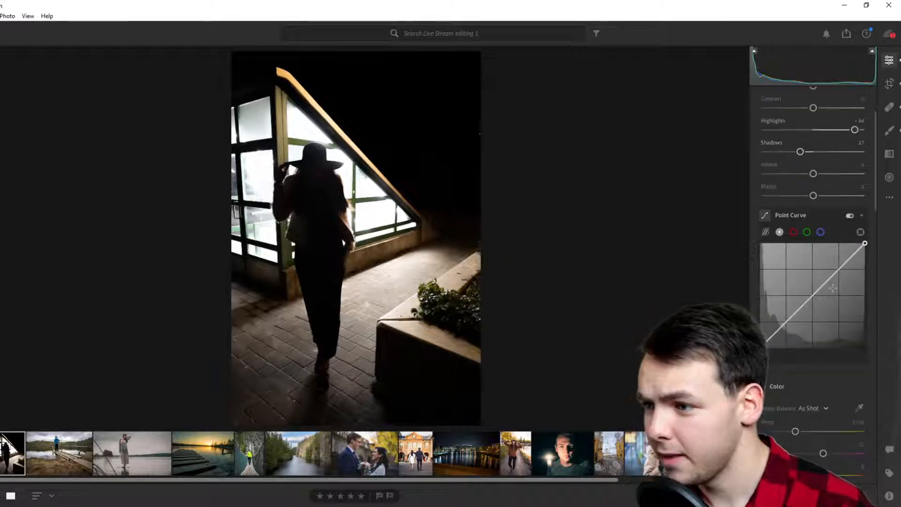
{"action": "scroll", "coordinate": [833, 288], "scroll_direction": "down", "scroll_amount": 2}
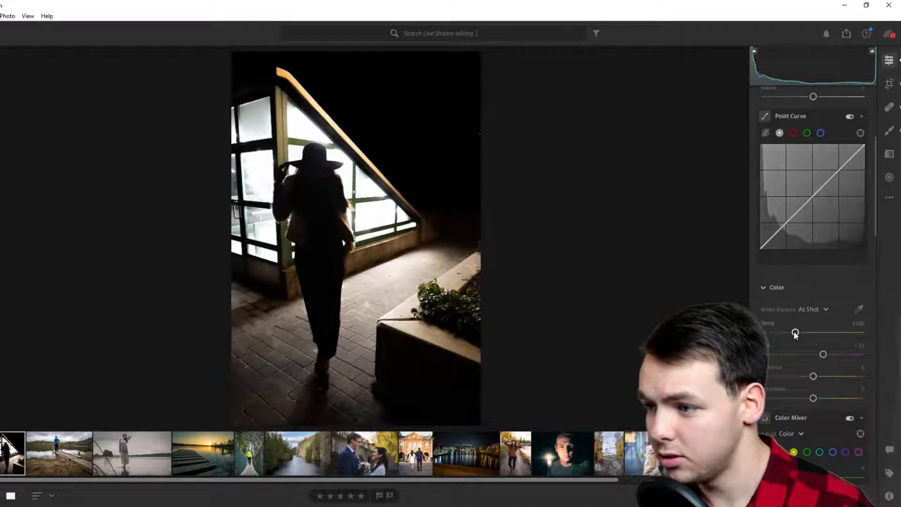
{"action": "scroll", "coordinate": [800, 343], "scroll_direction": "down", "scroll_amount": 2}
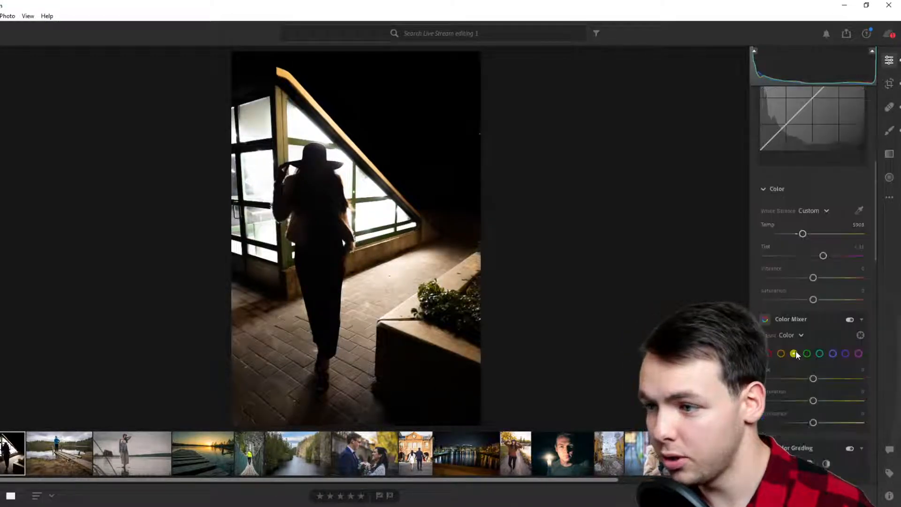
Colour grade the Highlights to teal with hue about 174 and saturation about 59, and set Blending to 96.
{"action": "scroll", "coordinate": [798, 353], "scroll_direction": "down", "scroll_amount": 4}
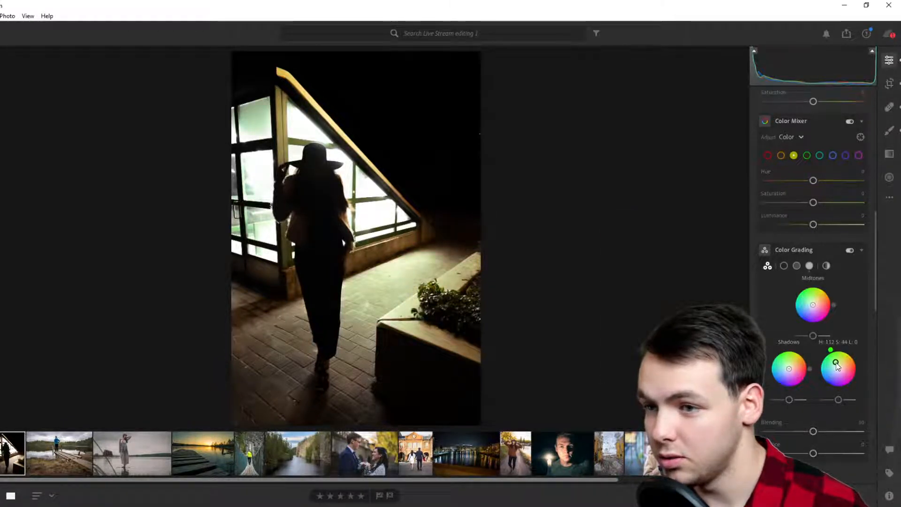
{"action": "left_click", "coordinate": [836, 362]}
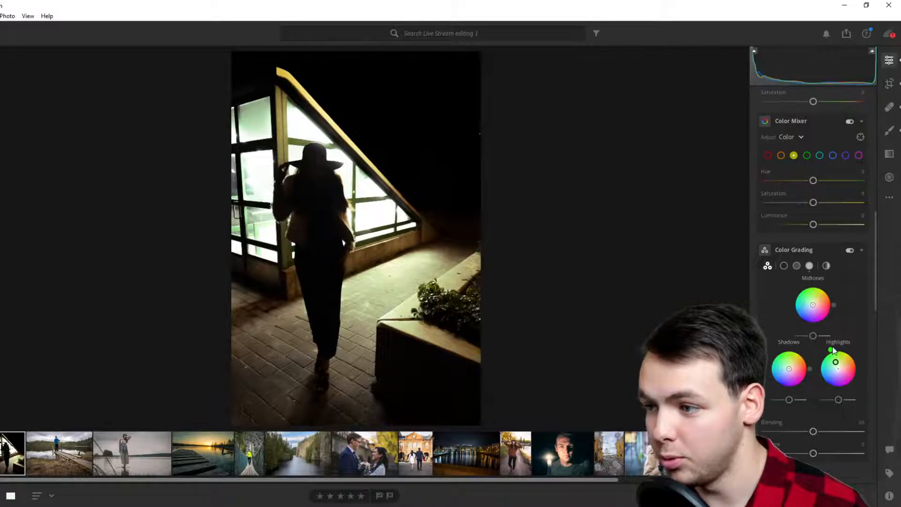
{"action": "mouse_move", "coordinate": [831, 350]}
{"action": "left_mouse_down"}
{"action": "mouse_move", "coordinate": [819, 387]}
{"action": "mouse_move", "coordinate": [831, 379]}
{"action": "mouse_move", "coordinate": [818, 369]}
{"action": "left_mouse_up"}
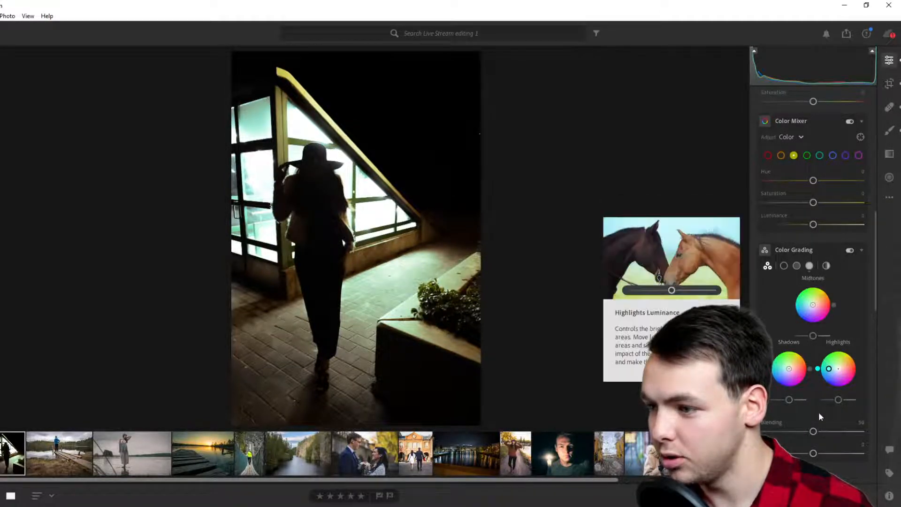
{"action": "left_click_drag", "start_coordinate": [827, 429], "coordinate": [858, 413]}
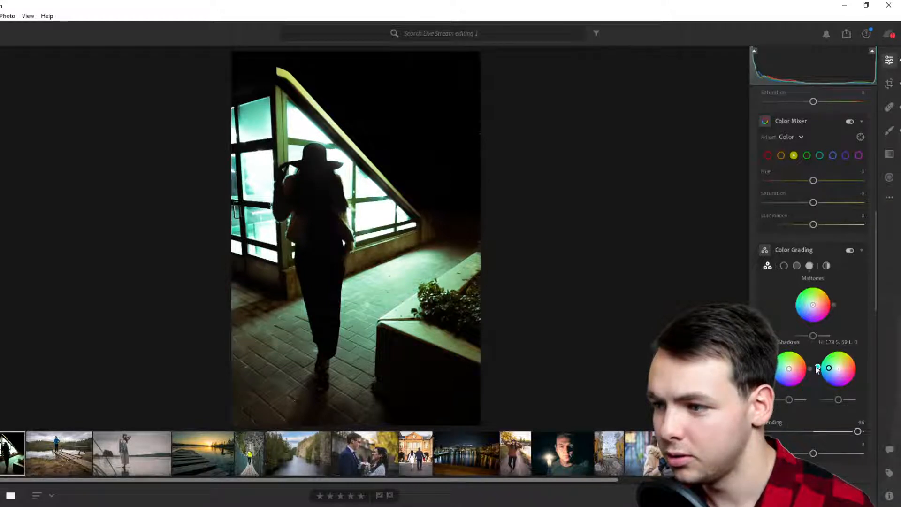
{"action": "mouse_move", "coordinate": [817, 370]}
{"action": "left_mouse_down"}
{"action": "mouse_move", "coordinate": [837, 352]}
{"action": "mouse_move", "coordinate": [865, 353]}
{"action": "mouse_move", "coordinate": [875, 364]}
{"action": "mouse_move", "coordinate": [859, 410]}
{"action": "mouse_move", "coordinate": [819, 393]}
{"action": "mouse_move", "coordinate": [816, 366]}
{"action": "left_mouse_up"}
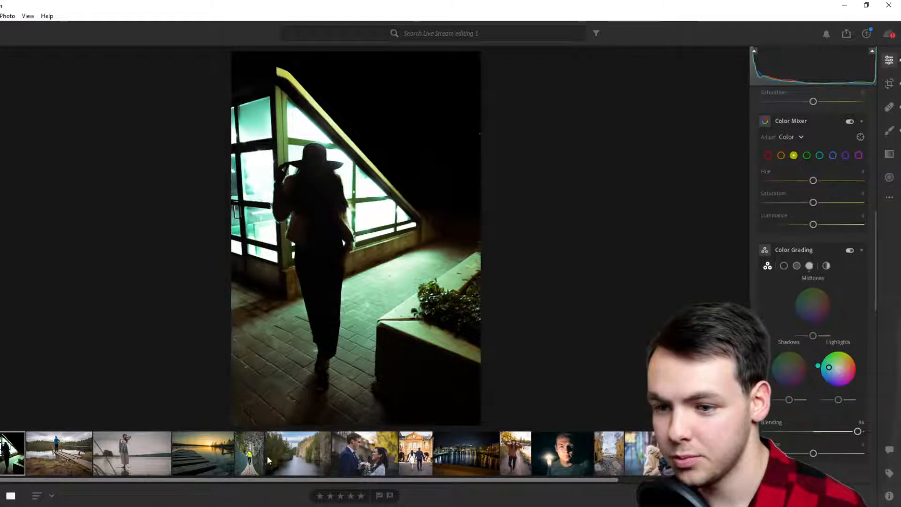
Open the wedding couple photo and compare its edited version with the original.
{"action": "left_click", "coordinate": [362, 469]}
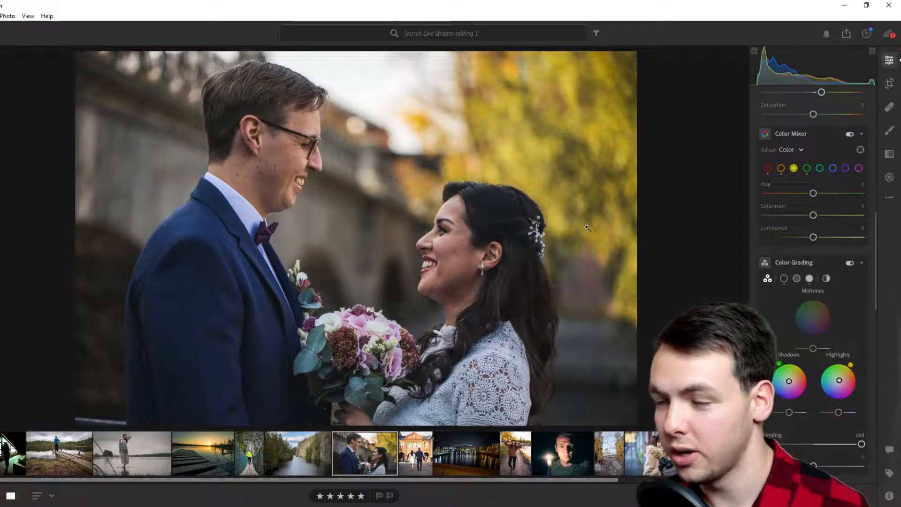
{"action": "left_click", "coordinate": [889, 197]}
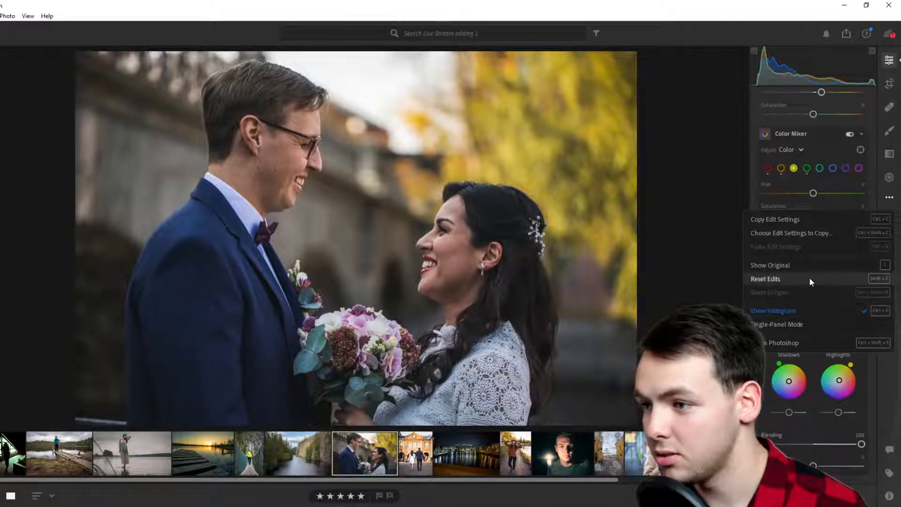
{"action": "left_click", "coordinate": [801, 264]}
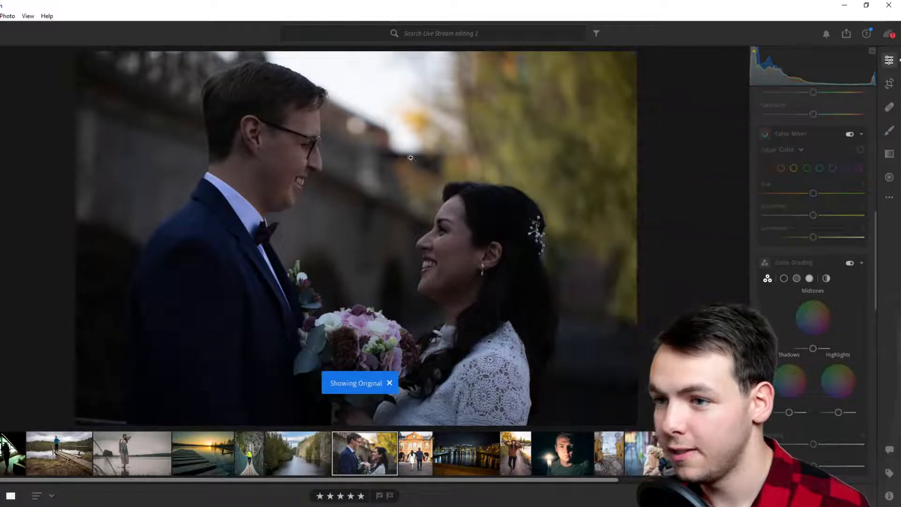
{"action": "left_click", "coordinate": [890, 199]}
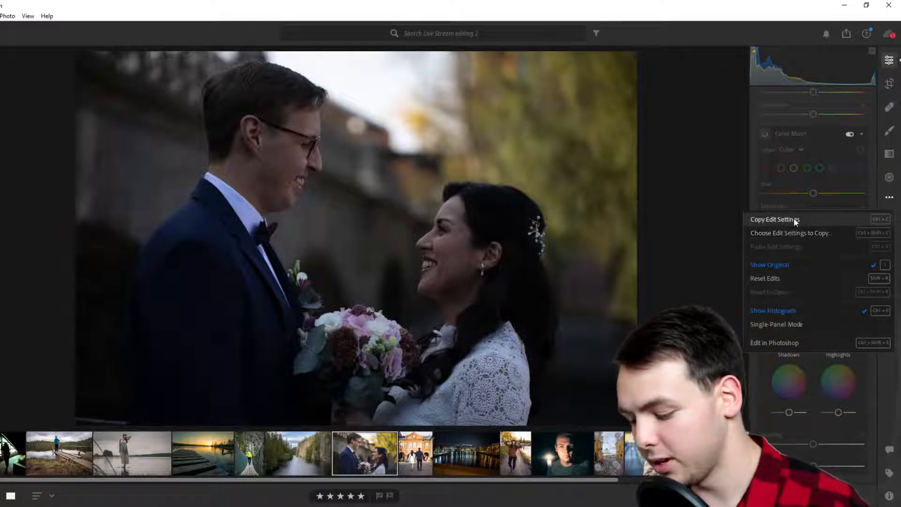
{"action": "left_click", "coordinate": [789, 267]}
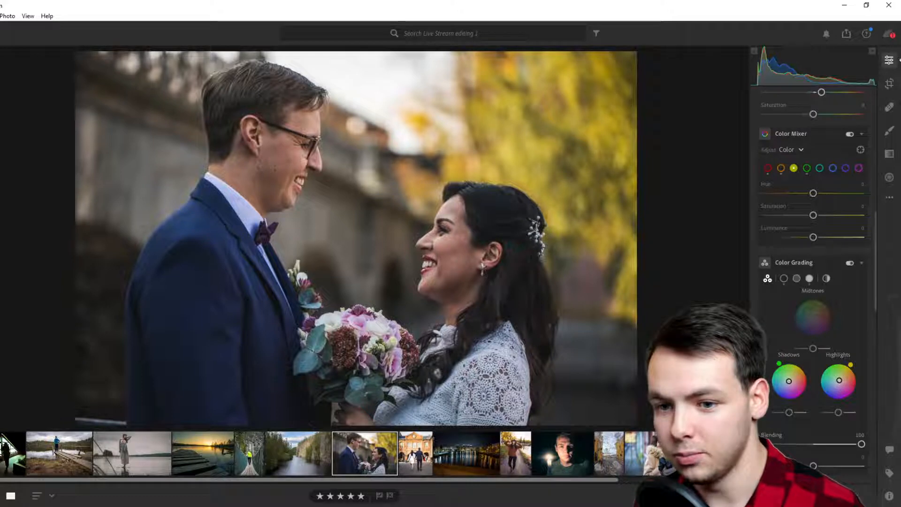
View the night tram photo, and display the file information of the photo with the person on the wooden boardwalk by the lake.
{"action": "left_click", "coordinate": [1, 458]}
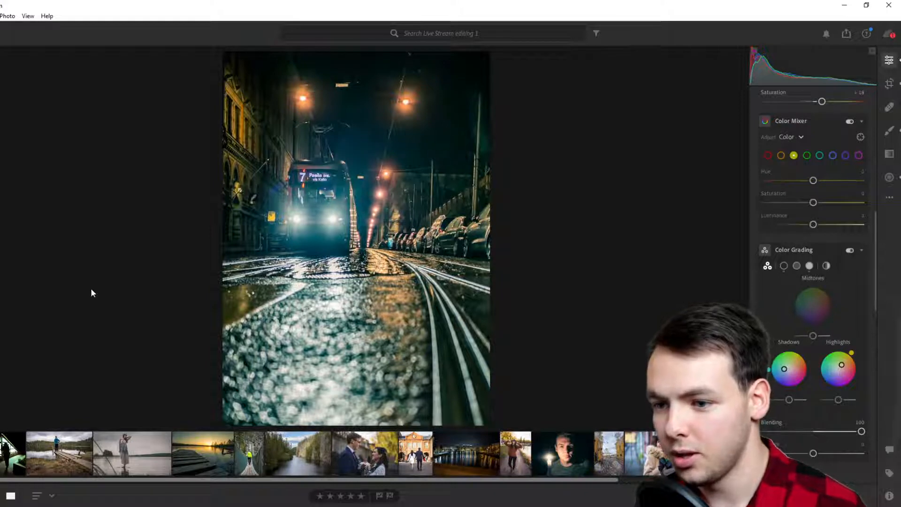
{"action": "left_click_drag", "start_coordinate": [73, 482], "coordinate": [28, 479]}
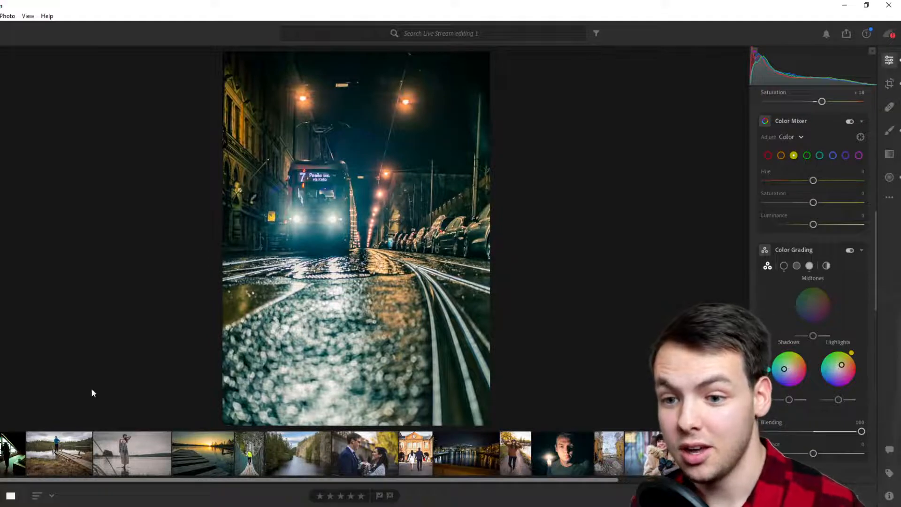
{"action": "left_click", "coordinate": [63, 448]}
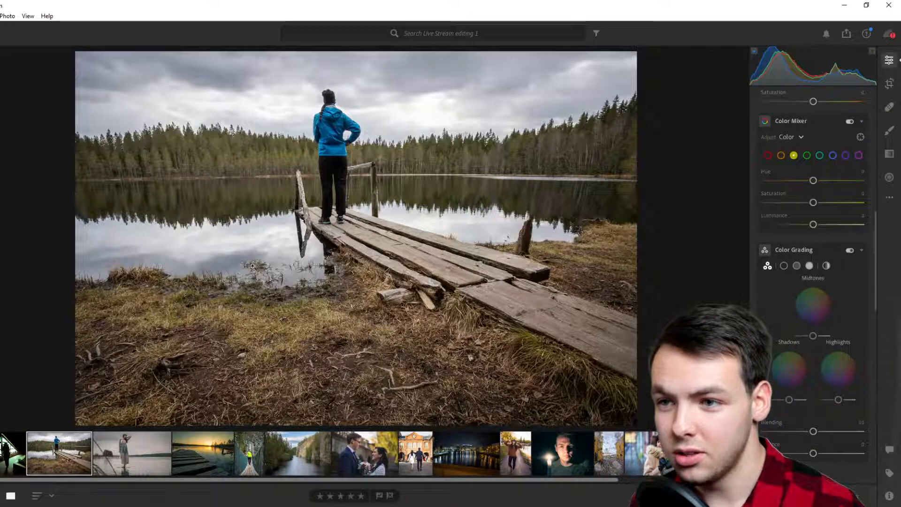
{"action": "key", "text": "i"}
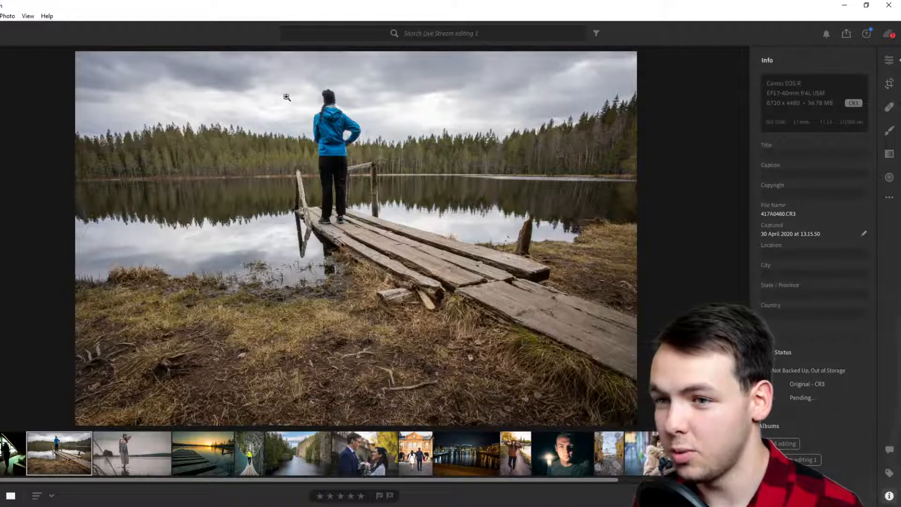
Compare the lake boardwalk photo's original with its edited version, ending on the edited version.
{"action": "left_click", "coordinate": [889, 197]}
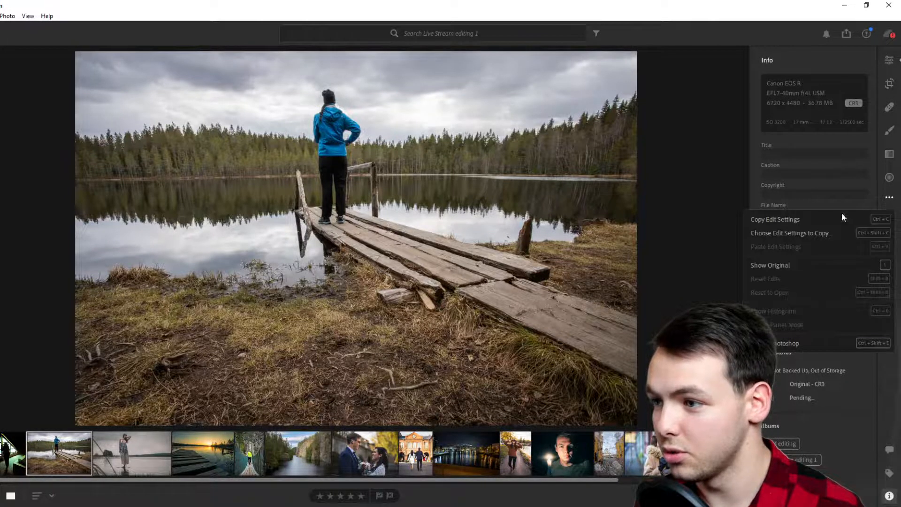
{"action": "left_click", "coordinate": [793, 265]}
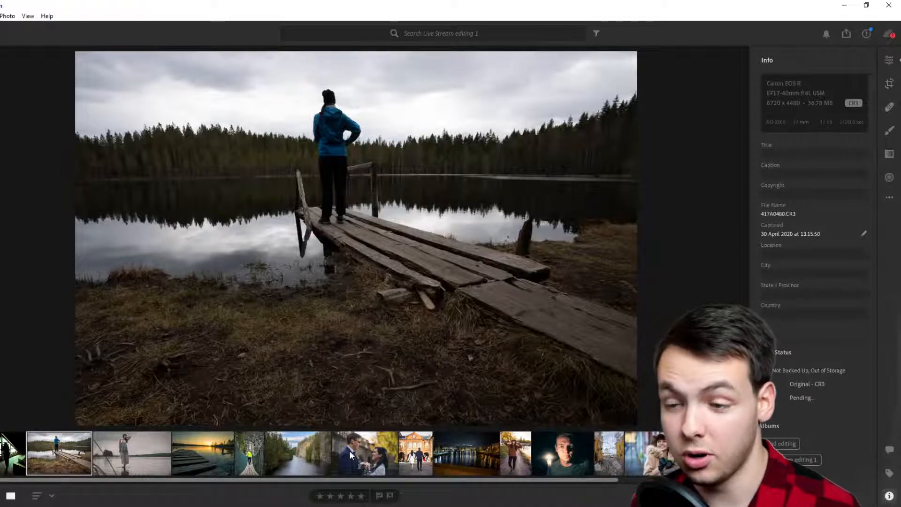
{"action": "key", "text": "backslash"}
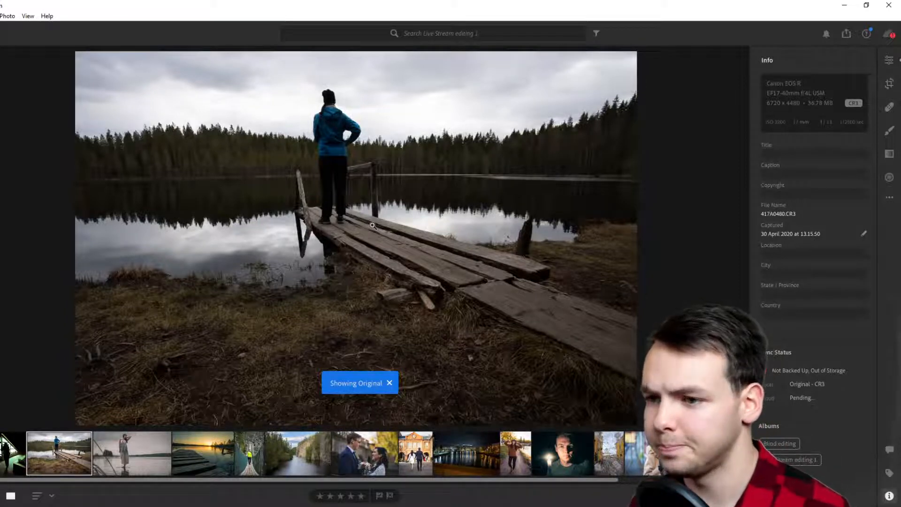
{"action": "left_click", "coordinate": [889, 197]}
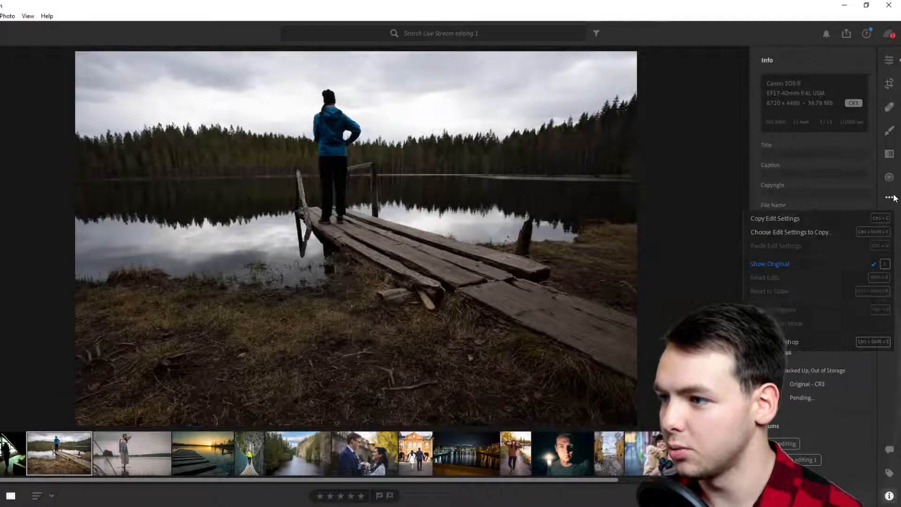
{"action": "left_click", "coordinate": [889, 195]}
{"action": "left_click", "coordinate": [889, 196]}
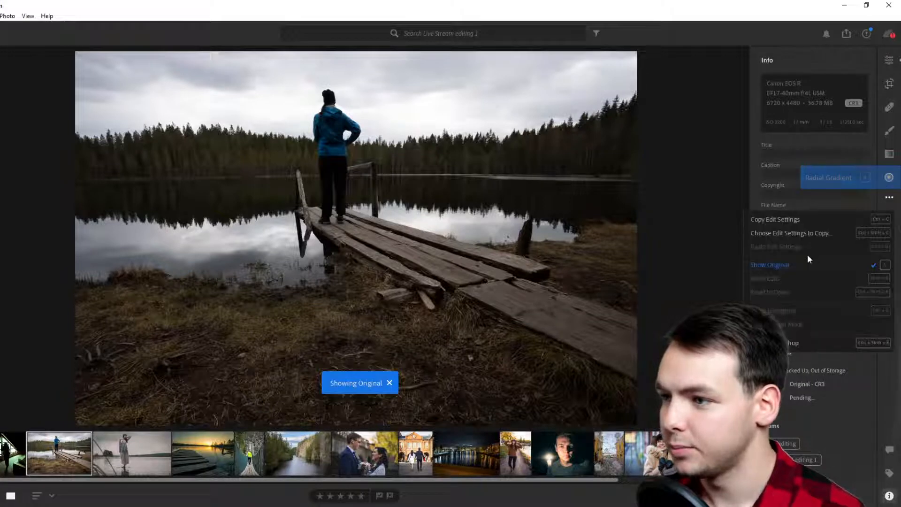
{"action": "left_click", "coordinate": [804, 264]}
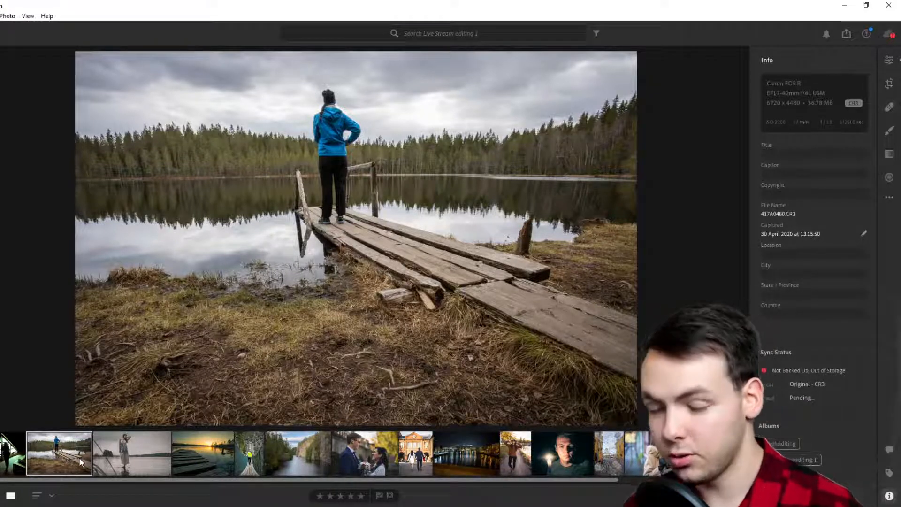
Open the photo of the woman in the floral dress standing in the lake and compare its edit with the original.
{"action": "left_click", "coordinate": [126, 464]}
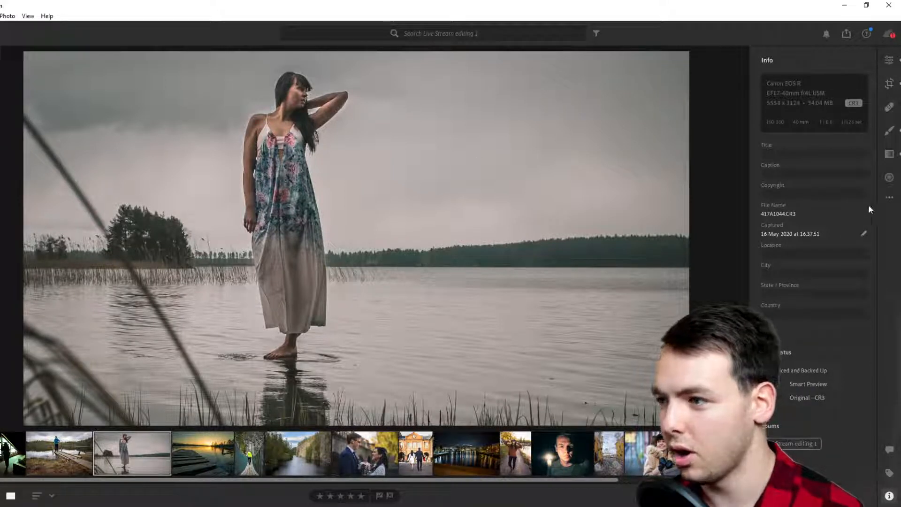
{"action": "left_click", "coordinate": [889, 198]}
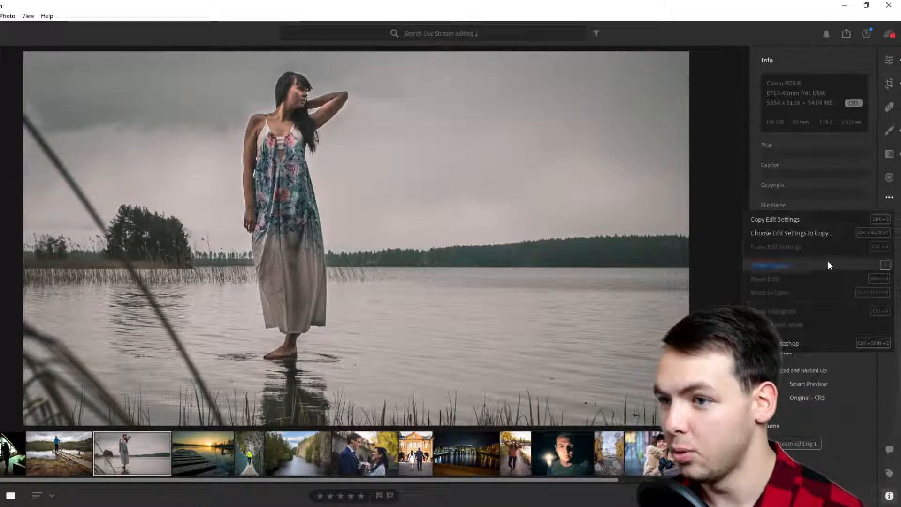
{"action": "left_click", "coordinate": [828, 261]}
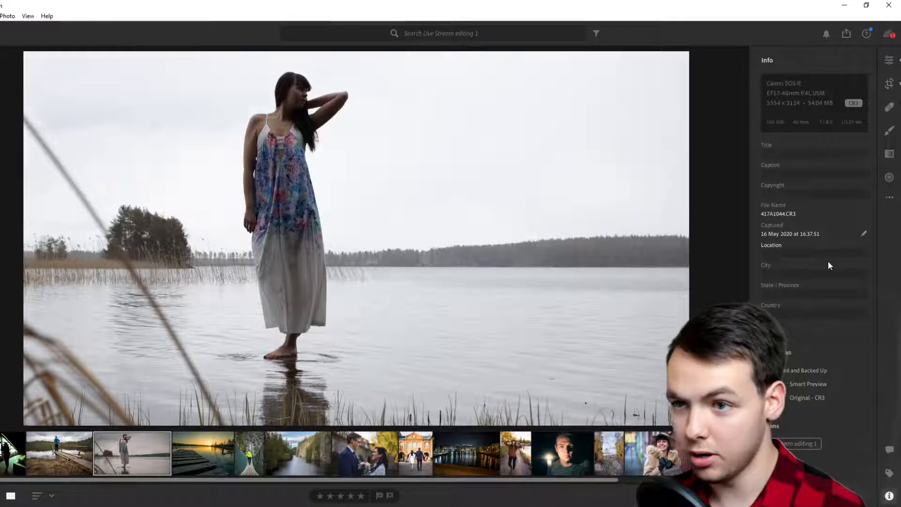
{"action": "left_click", "coordinate": [890, 200]}
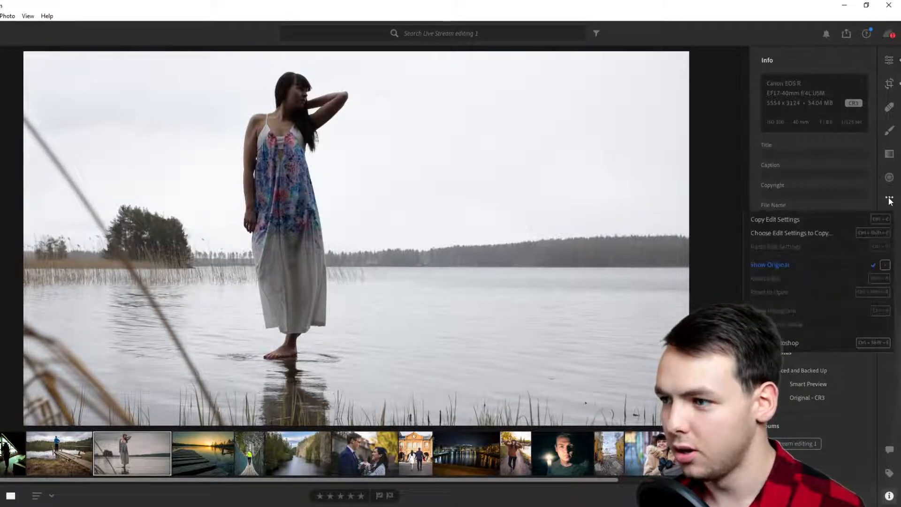
{"action": "left_click", "coordinate": [802, 260]}
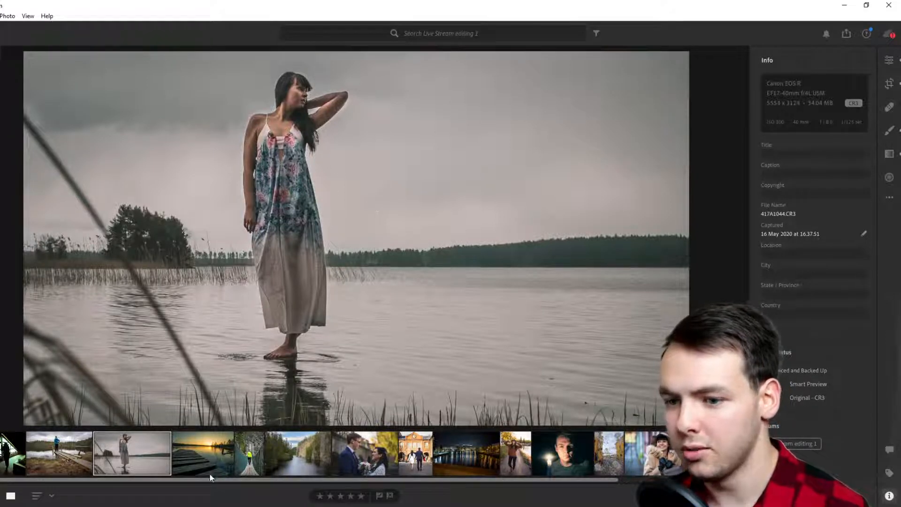
Open the sunset photo with the wooden dock and show its original version.
{"action": "left_click", "coordinate": [211, 458]}
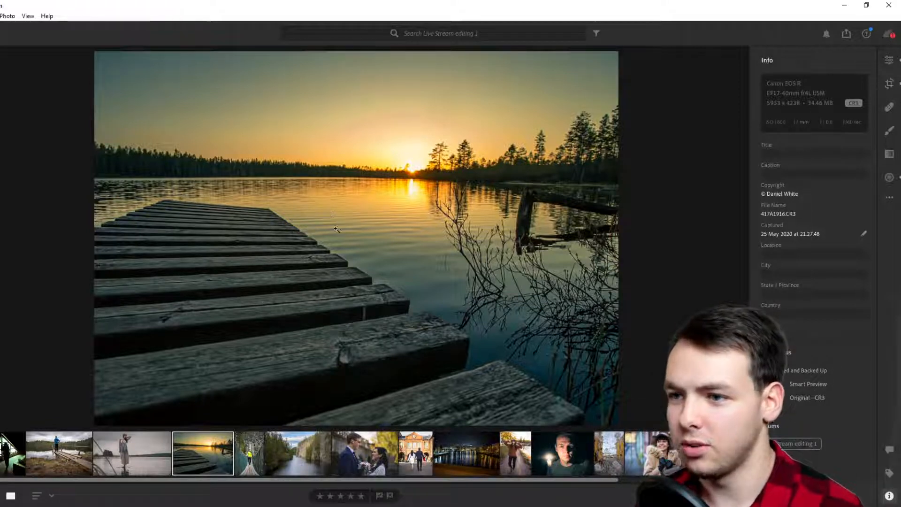
{"action": "left_click", "coordinate": [889, 197]}
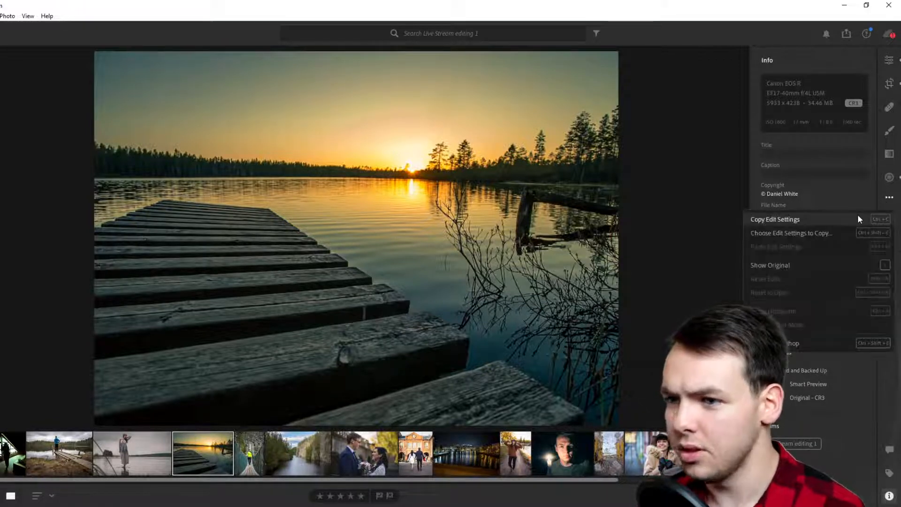
{"action": "left_click", "coordinate": [879, 201]}
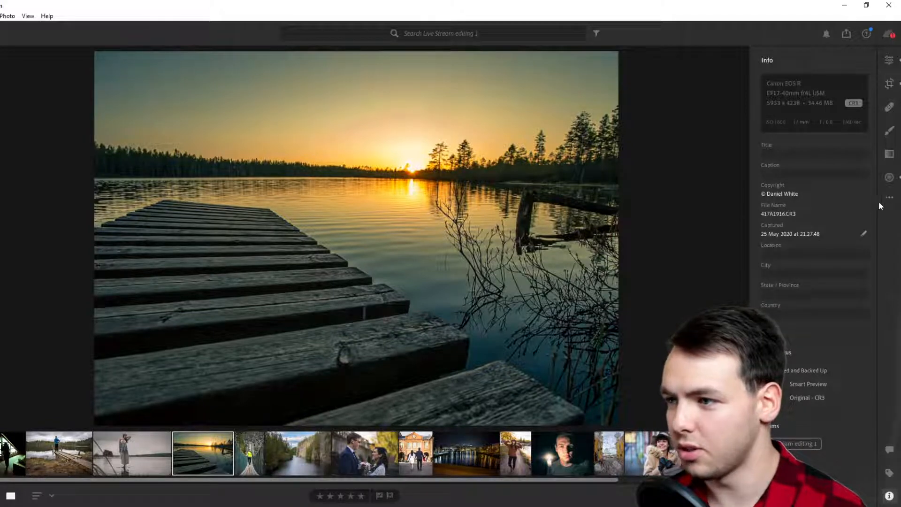
{"action": "left_click", "coordinate": [893, 199]}
{"action": "left_click", "coordinate": [784, 263]}
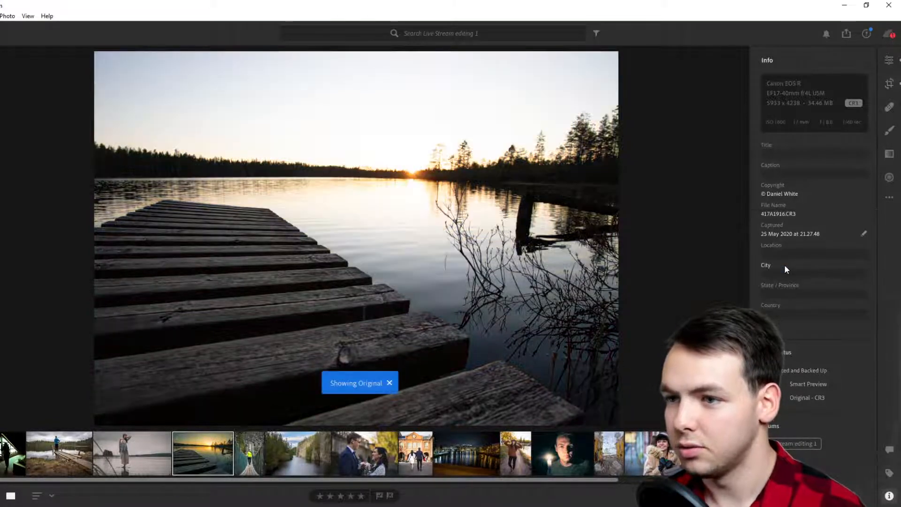
Display the edit controls for the sunset dock photo and reset all of its edits.
{"action": "left_click", "coordinate": [888, 60]}
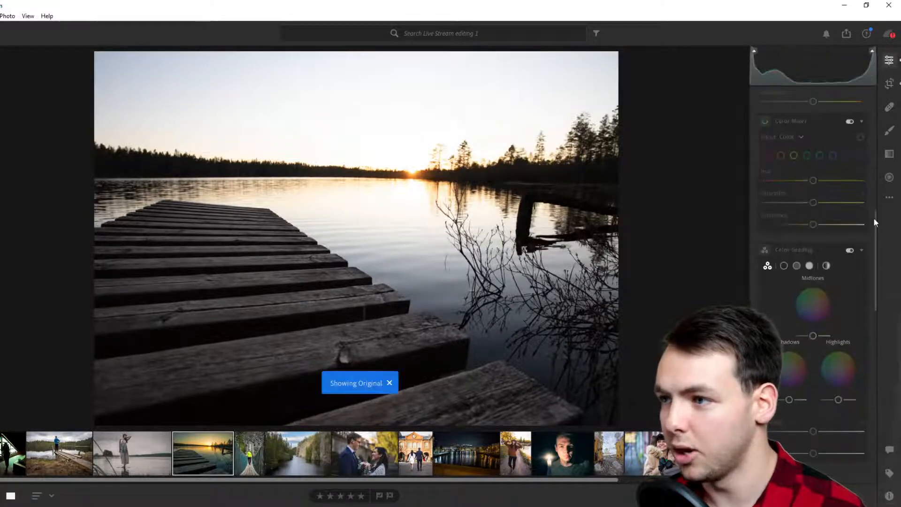
{"action": "scroll", "coordinate": [813, 216], "scroll_direction": "up", "scroll_amount": 5}
{"action": "left_click", "coordinate": [889, 197]}
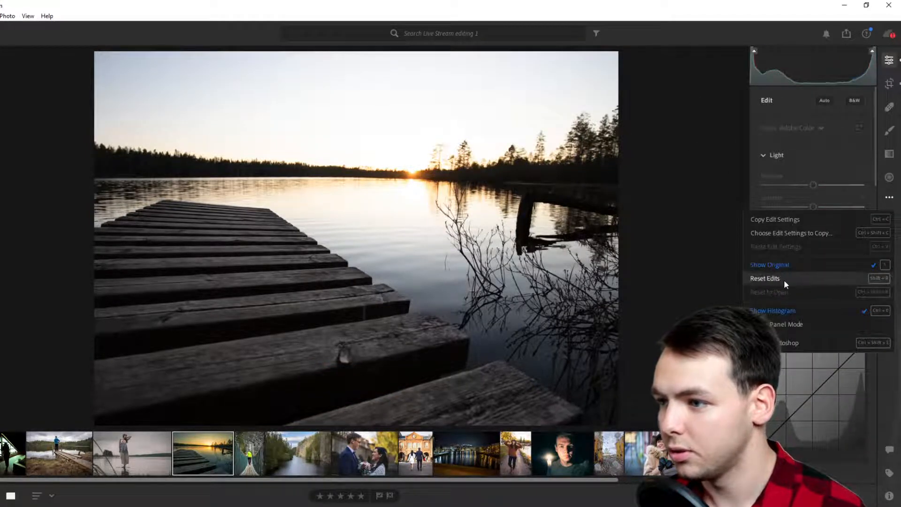
{"action": "left_click", "coordinate": [783, 279]}
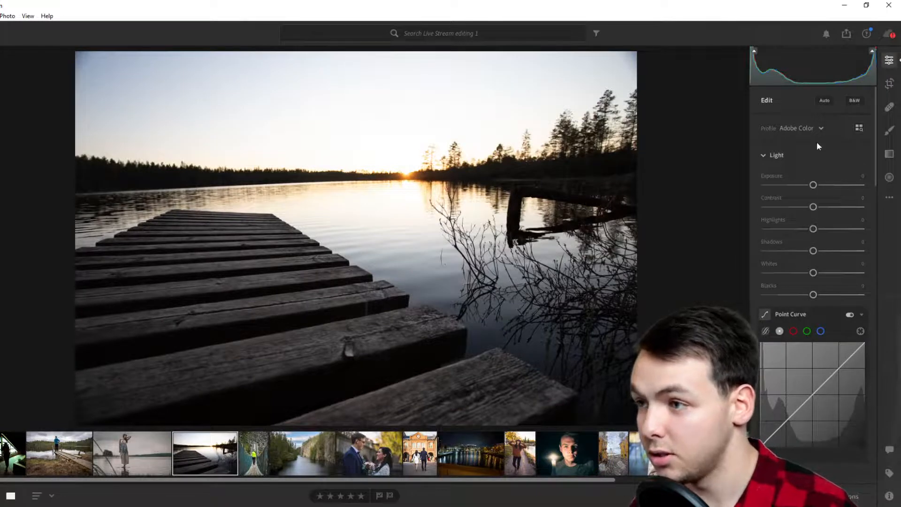
Try the Auto settings on the sunset dock photo and undo them.
{"action": "left_click", "coordinate": [824, 101]}
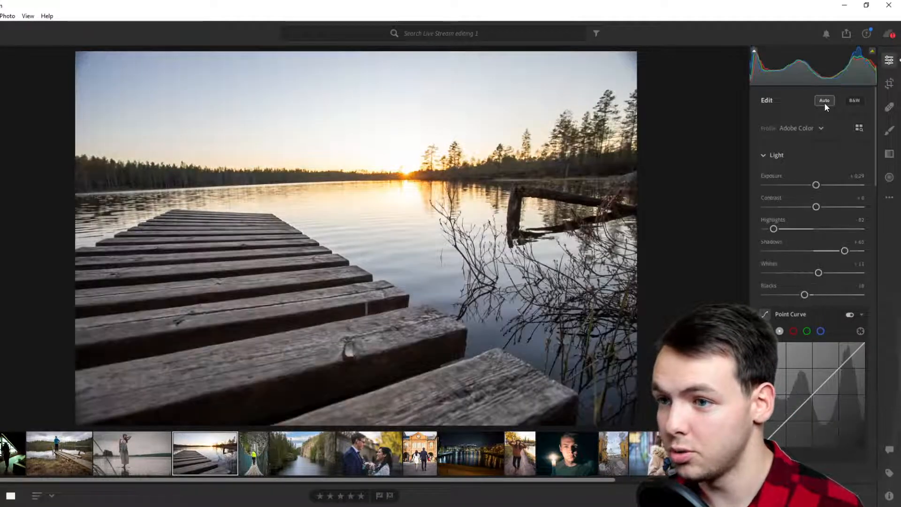
{"action": "left_click", "coordinate": [824, 102]}
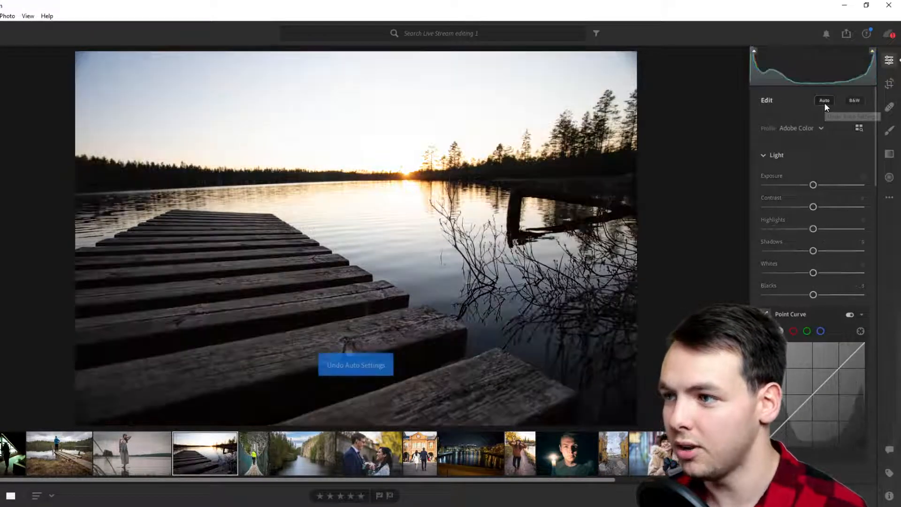
{"action": "left_click", "coordinate": [824, 102]}
{"action": "left_click", "coordinate": [825, 101]}
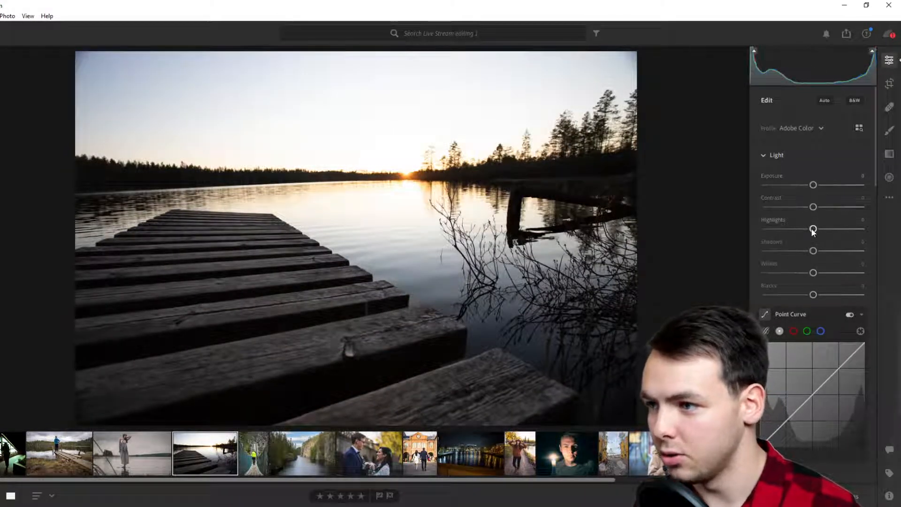
{"action": "left_click", "coordinate": [889, 130]}
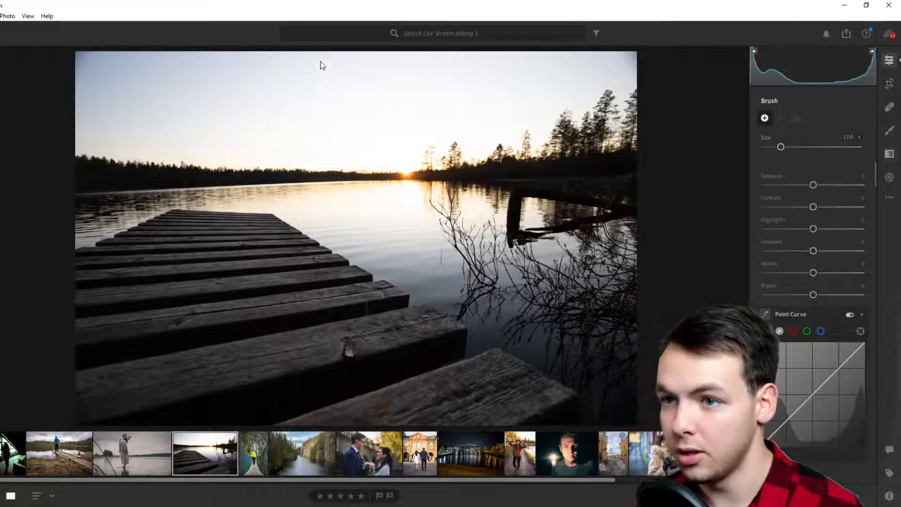
{"action": "key", "text": "l"}
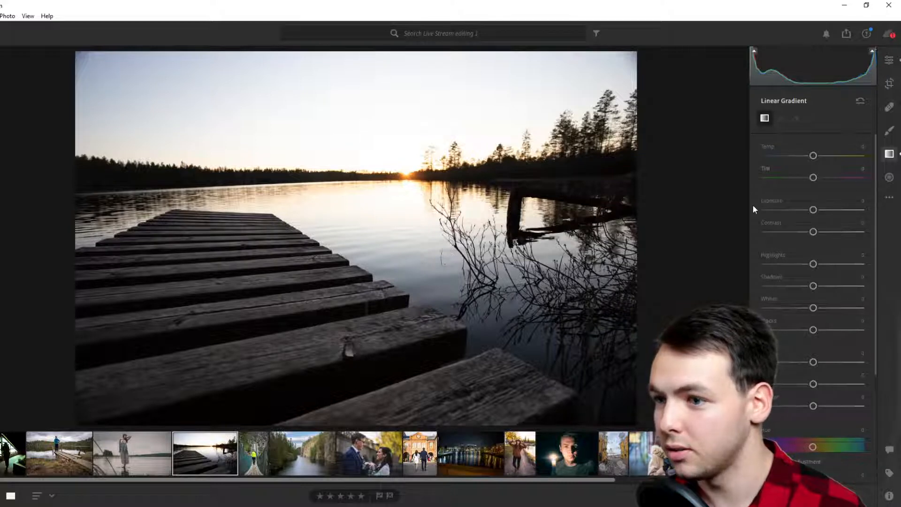
{"action": "left_click", "coordinate": [888, 155]}
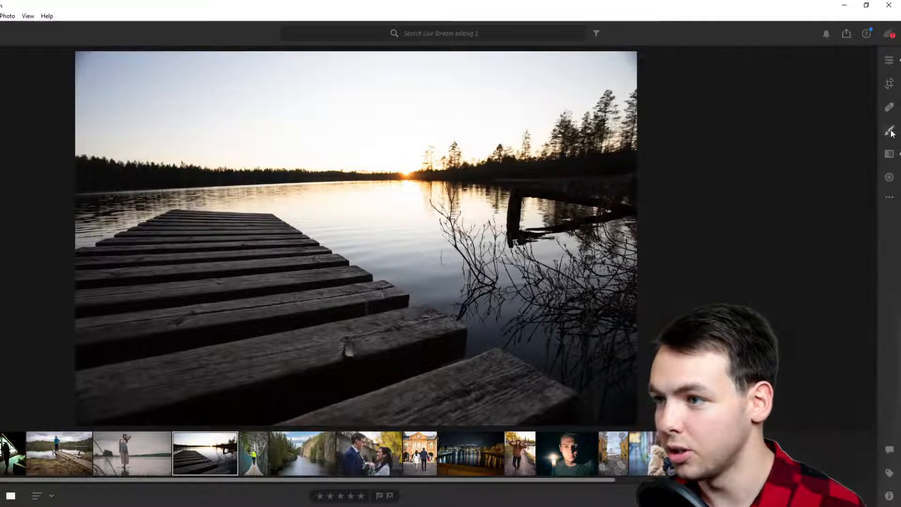
Brush a mask over the sky at size 24 and lower its Exposure to -0.76 and Highlights to -29.
{"action": "key", "text": "b"}
{"action": "mouse_move", "coordinate": [525, 124]}
{"action": "left_mouse_down"}
{"action": "mouse_move", "coordinate": [614, 85]}
{"action": "mouse_move", "coordinate": [60, 120]}
{"action": "mouse_move", "coordinate": [513, 100]}
{"action": "left_mouse_up"}
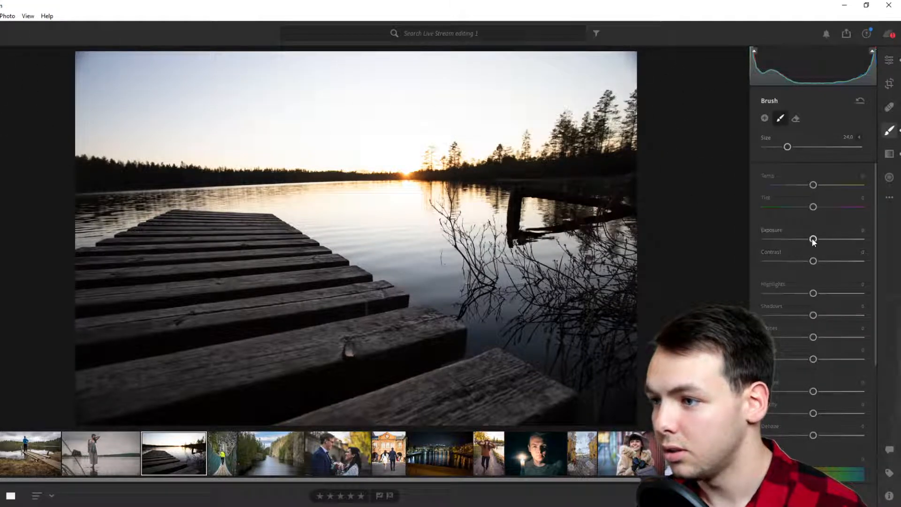
{"action": "mouse_move", "coordinate": [801, 243]}
{"action": "left_mouse_down"}
{"action": "mouse_move", "coordinate": [792, 240]}
{"action": "mouse_move", "coordinate": [806, 239]}
{"action": "left_mouse_up"}
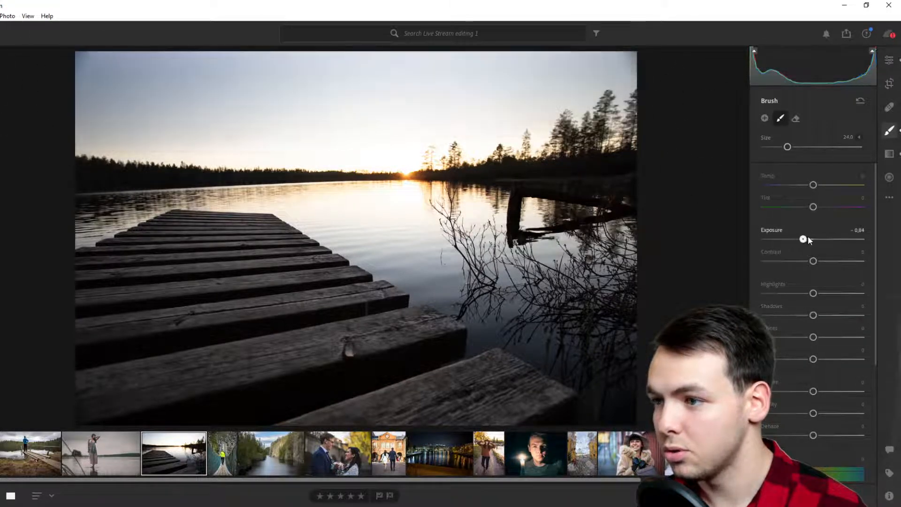
{"action": "left_click_drag", "start_coordinate": [813, 293], "coordinate": [801, 293]}
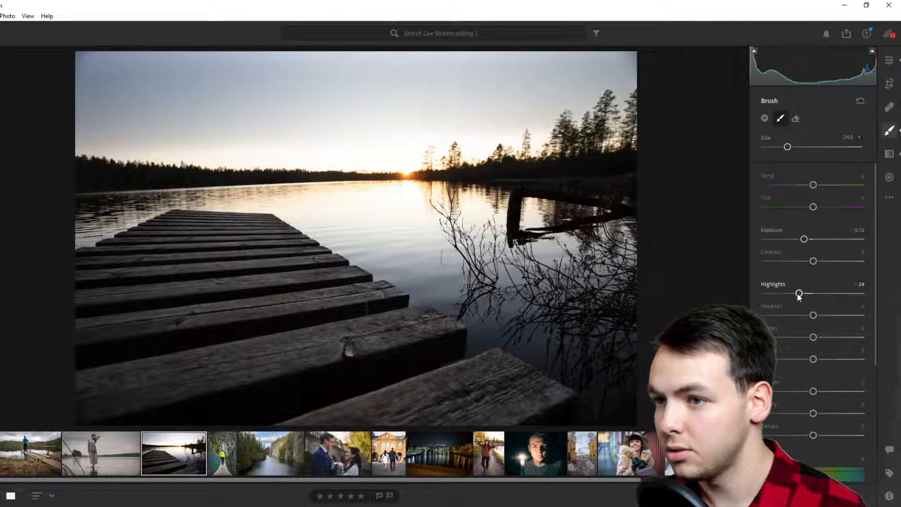
Reduce the brush size to 13 and extend the darkening mask down the sky's edge beside the tall trees.
{"action": "key", "text": "bracketleft"}
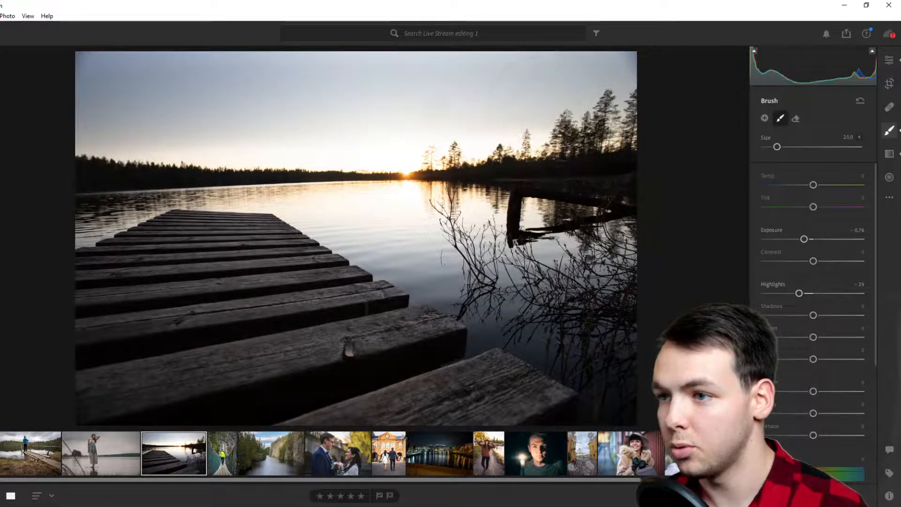
{"action": "key", "text": "bracketleft"}
{"action": "key", "text": "bracketleft"}
{"action": "key", "text": "bracketleft"}
{"action": "key", "text": "bracketleft"}
{"action": "key", "text": "bracketleft"}
{"action": "key", "text": "bracketleft"}
{"action": "key", "text": "bracketleft"}
{"action": "key", "text": "bracketleft"}
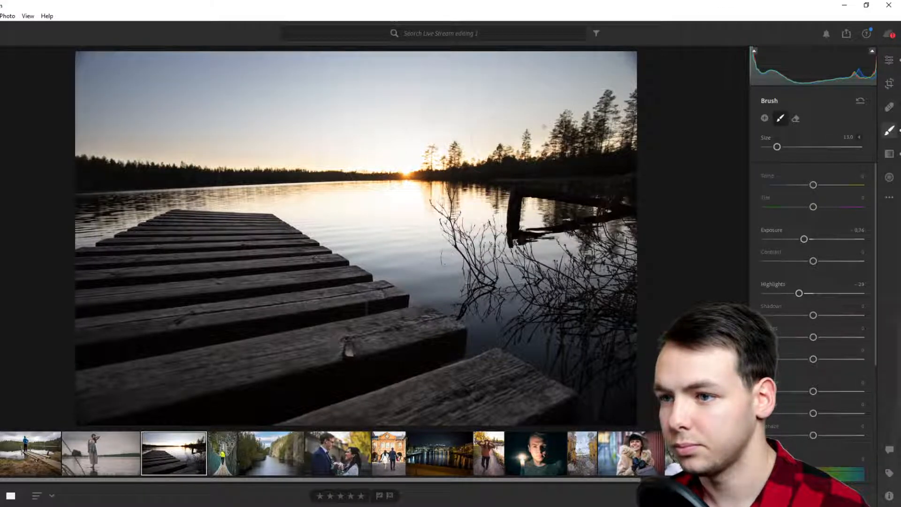
{"action": "left_click_drag", "start_coordinate": [647, 66], "coordinate": [648, 121]}
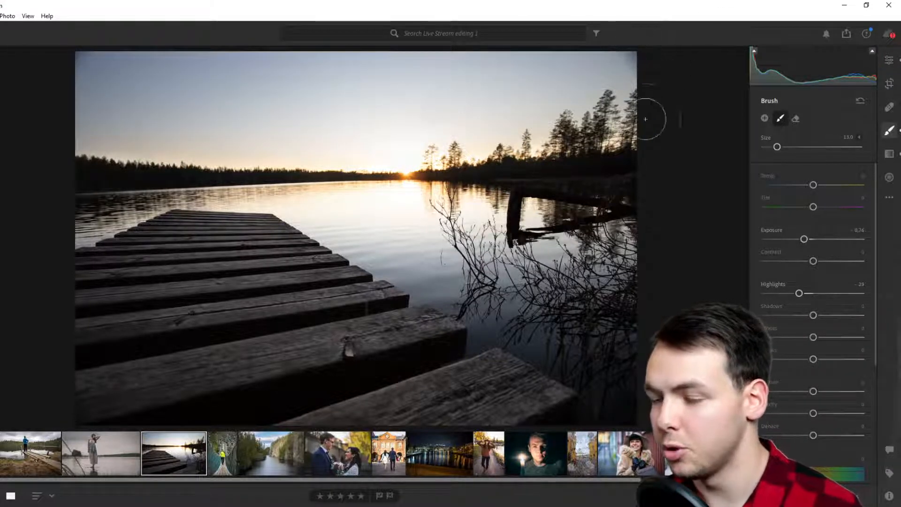
Raise the whole photo's Shadows to +31.
{"action": "left_click", "coordinate": [889, 60]}
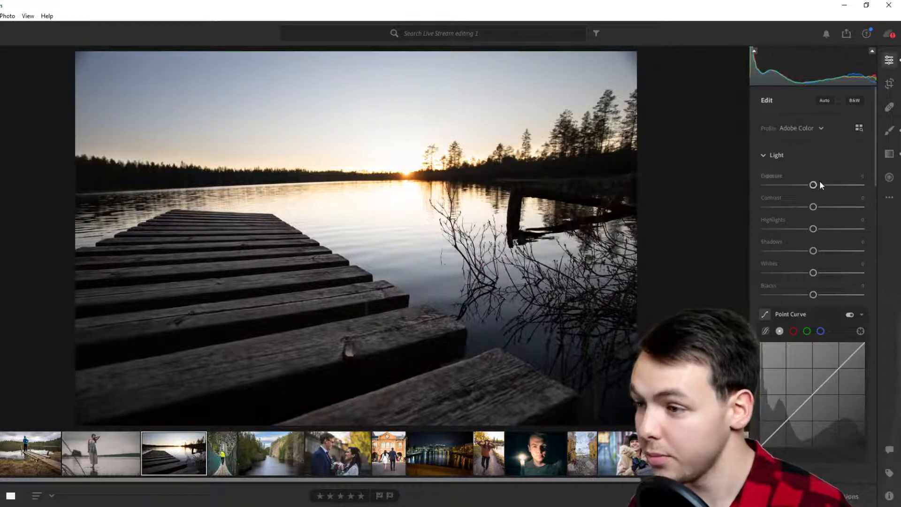
{"action": "left_click_drag", "start_coordinate": [815, 251], "coordinate": [828, 250]}
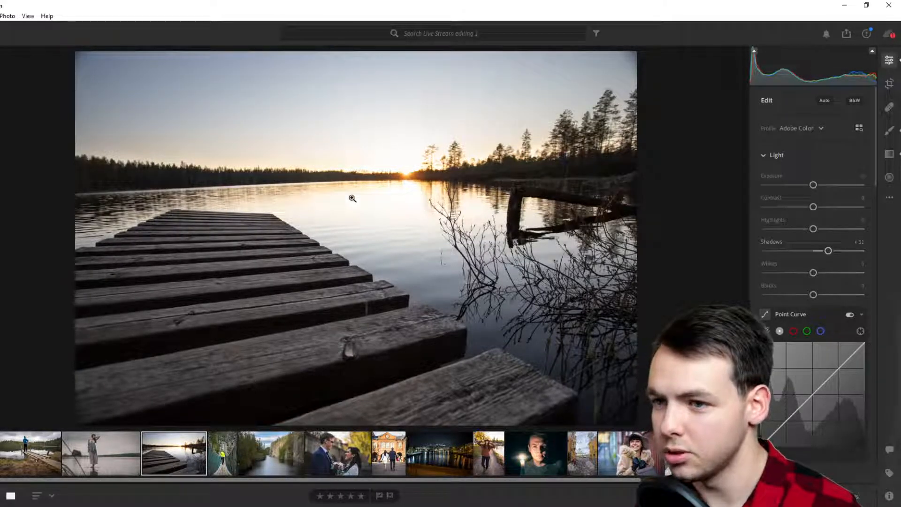
Brush a new mask over the bright lake water, starting at size 7, and lower its Exposure to -1.00.
{"action": "left_click", "coordinate": [889, 130]}
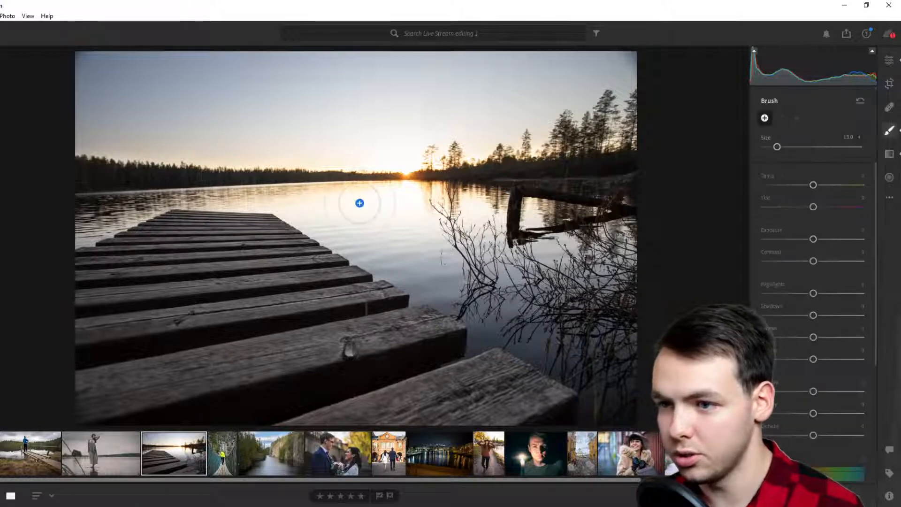
{"action": "key", "text": "bracketleft"}
{"action": "key", "text": "bracketleft"}
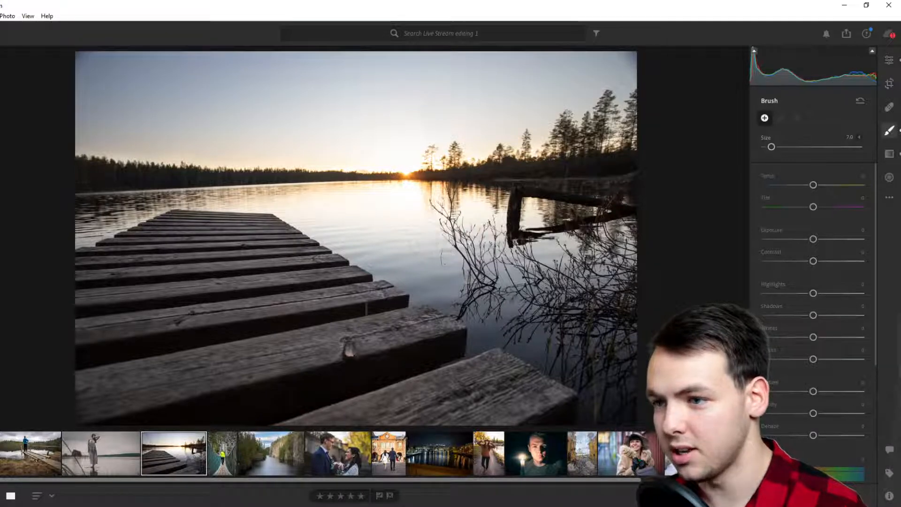
{"action": "left_click_drag", "start_coordinate": [813, 239], "coordinate": [800, 244]}
{"action": "key", "text": "bracketright"}
{"action": "key", "text": "bracketright"}
{"action": "key", "text": "bracketright"}
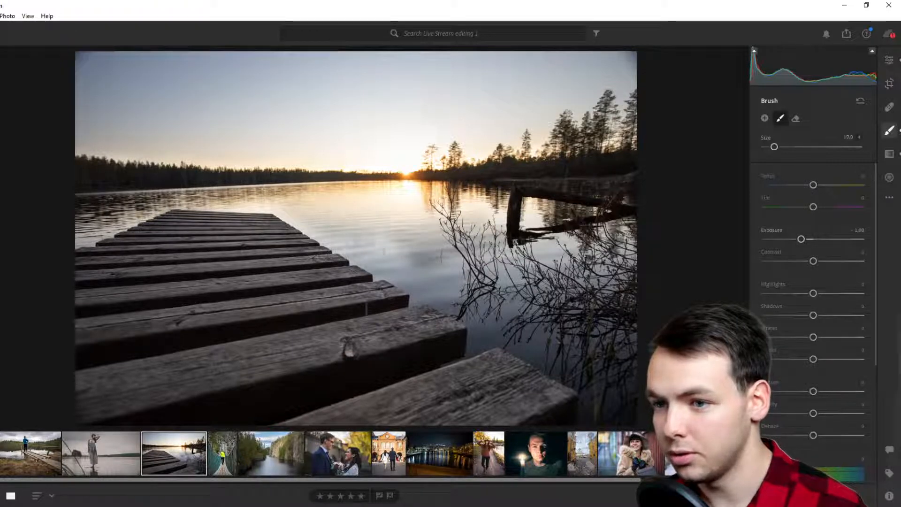
Enlarge the brush to size 17 and extend the darkening mask across the lake towards the fallen log.
{"action": "key", "text": "bracketright"}
{"action": "key", "text": "bracketright"}
{"action": "key", "text": "bracketright"}
{"action": "key", "text": "bracketright"}
{"action": "key", "text": "bracketright"}
{"action": "key", "text": "bracketright"}
{"action": "key", "text": "bracketright"}
{"action": "key", "text": "bracketright"}
{"action": "mouse_move", "coordinate": [430, 250]}
{"action": "left_mouse_down"}
{"action": "mouse_move", "coordinate": [492, 268]}
{"action": "mouse_move", "coordinate": [498, 220]}
{"action": "mouse_move", "coordinate": [563, 235]}
{"action": "mouse_move", "coordinate": [537, 305]}
{"action": "mouse_move", "coordinate": [413, 282]}
{"action": "mouse_move", "coordinate": [573, 329]}
{"action": "mouse_move", "coordinate": [596, 249]}
{"action": "mouse_move", "coordinate": [549, 216]}
{"action": "left_mouse_up"}
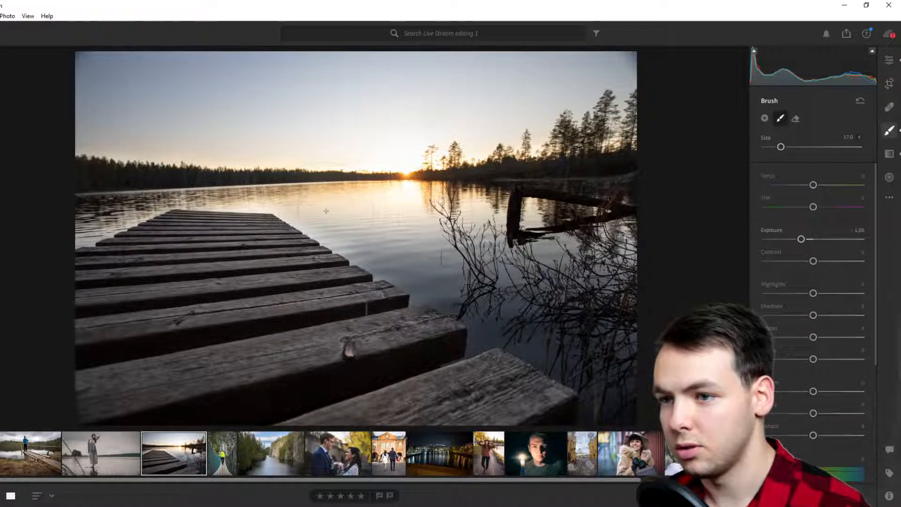
Extend the mask over the water beyond the dock's far end at brush size 11, and make its Temp slightly cooler.
{"action": "key", "text": "bracketleft"}
{"action": "key", "text": "bracketleft"}
{"action": "key", "text": "bracketleft"}
{"action": "key", "text": "bracketleft"}
{"action": "key", "text": "bracketleft"}
{"action": "key", "text": "bracketleft"}
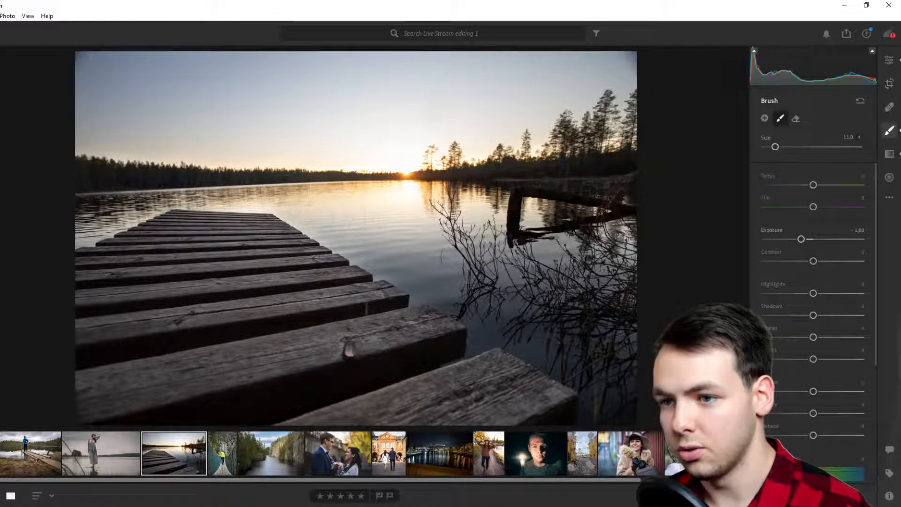
{"action": "mouse_move", "coordinate": [263, 201]}
{"action": "left_mouse_down"}
{"action": "mouse_move", "coordinate": [218, 184]}
{"action": "mouse_move", "coordinate": [151, 196]}
{"action": "mouse_move", "coordinate": [70, 226]}
{"action": "left_mouse_up"}
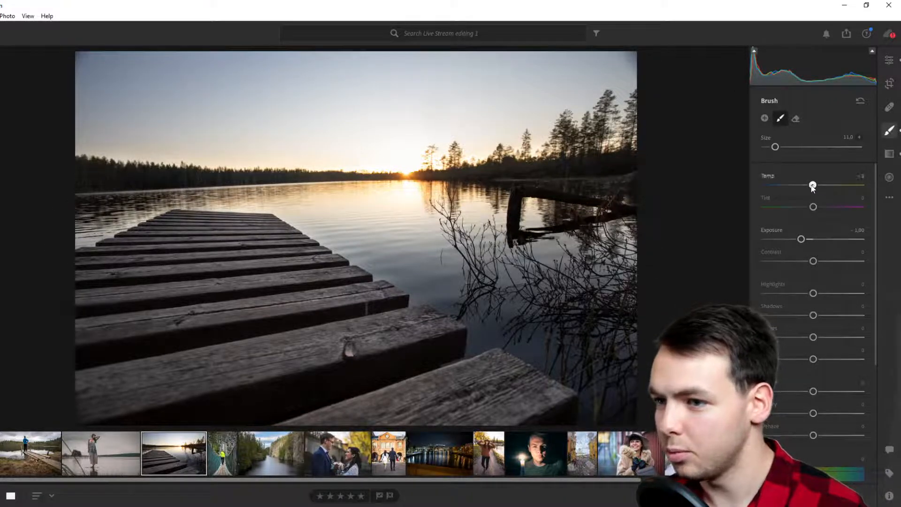
{"action": "left_click_drag", "start_coordinate": [814, 187], "coordinate": [808, 186]}
{"action": "left_click", "coordinate": [889, 60]}
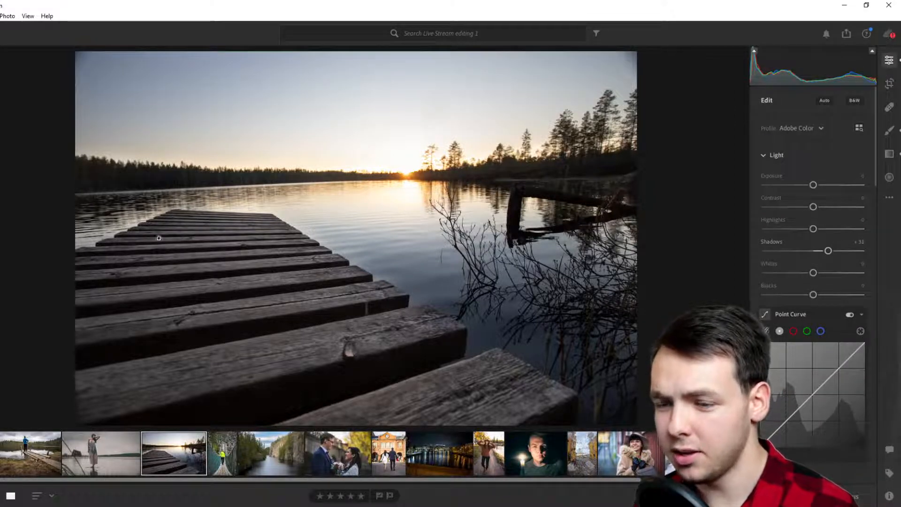
Draw a radial gradient around the setting sun and raise its Temp to +34.
{"action": "left_click", "coordinate": [889, 177]}
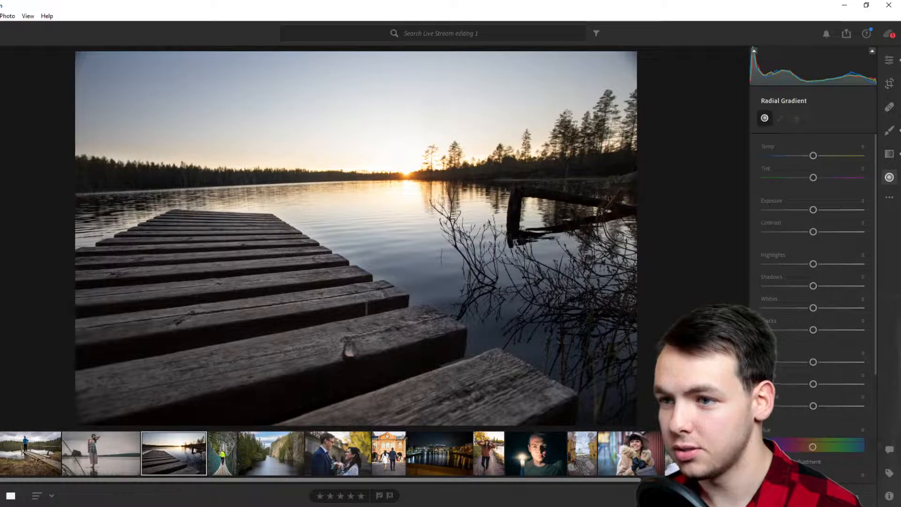
{"action": "left_click_drag", "start_coordinate": [524, 189], "coordinate": [404, 182]}
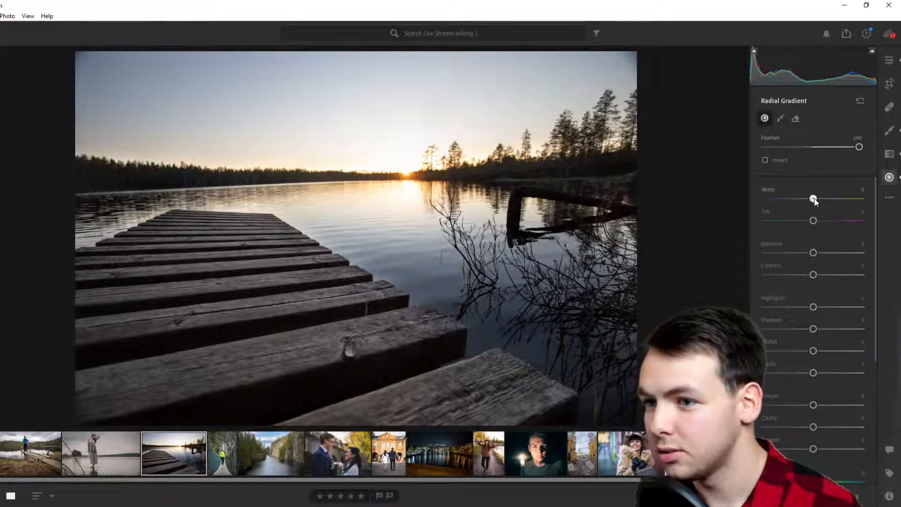
{"action": "left_click_drag", "start_coordinate": [813, 199], "coordinate": [826, 198]}
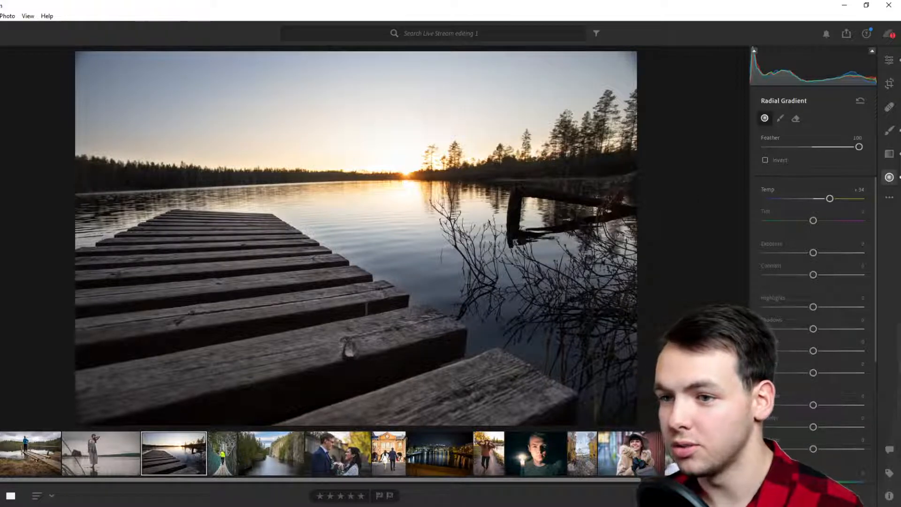
{"action": "left_click", "coordinate": [889, 62]}
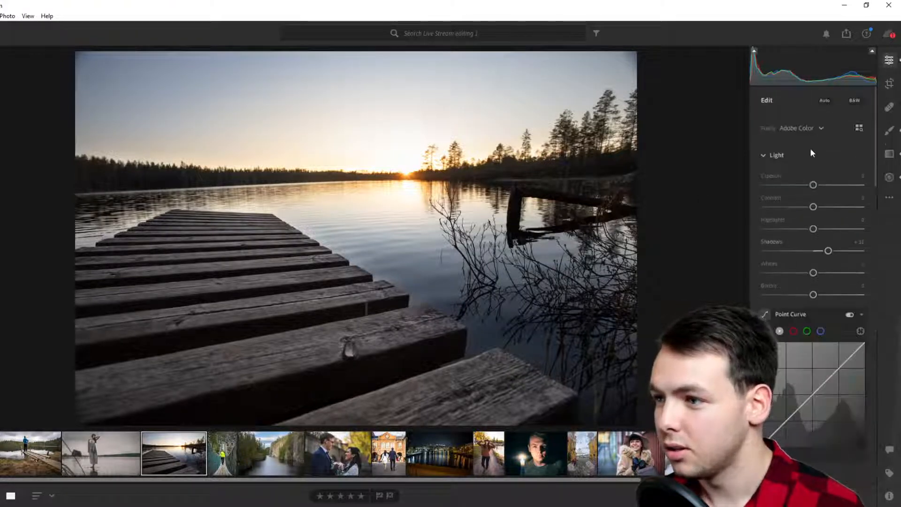
Shape the point curve with midtone and shadow anchors, a highlight point lowered to 76.5, 72.2, and a slightly lifted black point.
{"action": "scroll", "coordinate": [814, 235], "scroll_direction": "down", "scroll_amount": 4}
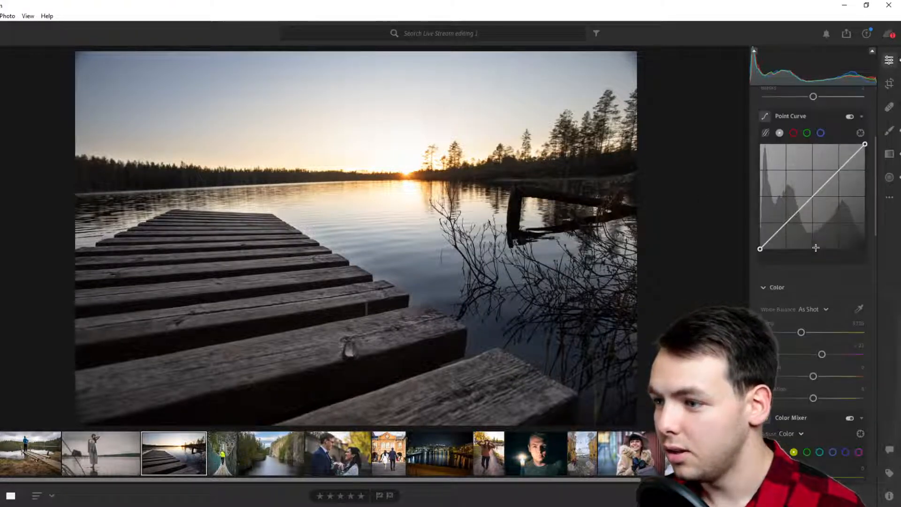
{"action": "left_click", "coordinate": [812, 200]}
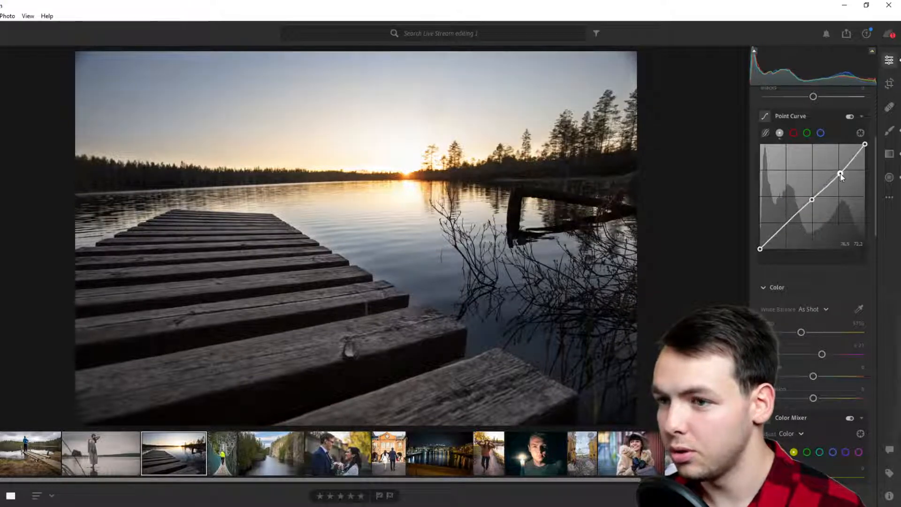
{"action": "left_click", "coordinate": [766, 244]}
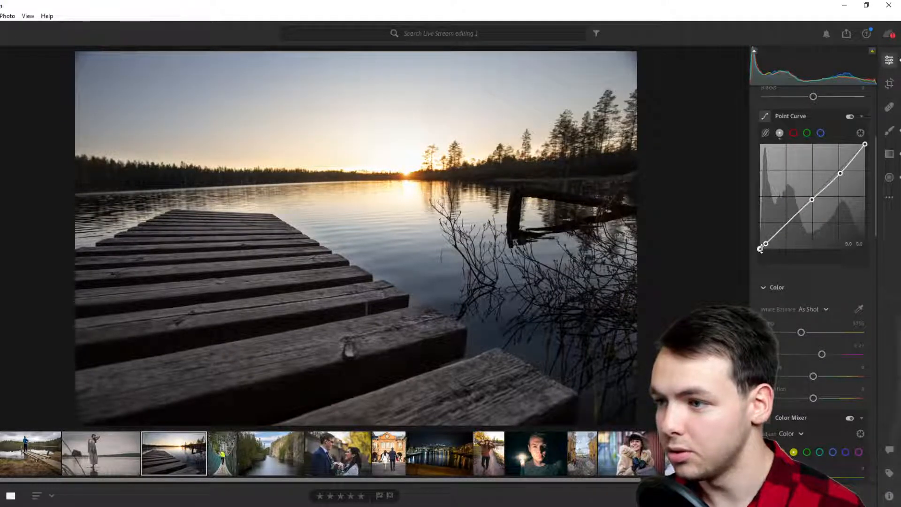
{"action": "left_click_drag", "start_coordinate": [760, 249], "coordinate": [760, 247]}
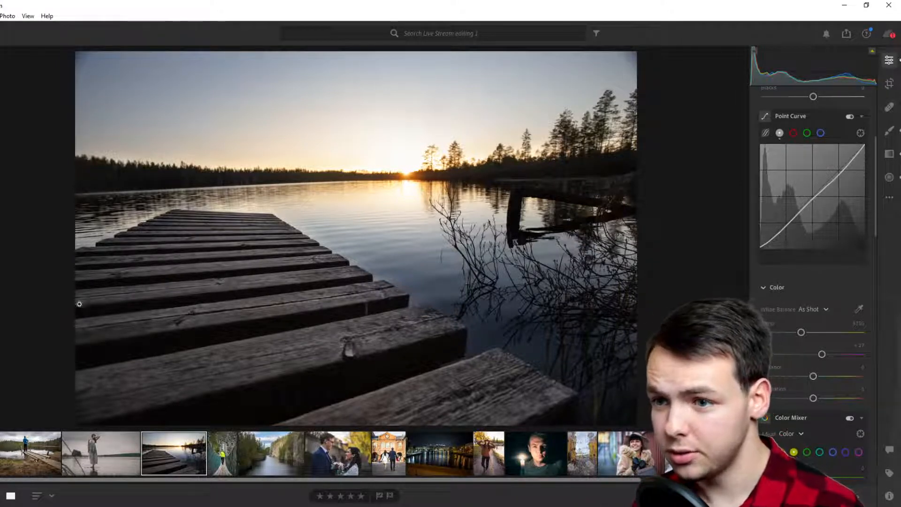
Zoom in on the dock planks and the water beside them to examine the edit's detail, and return to the full view.
{"action": "left_click", "coordinate": [317, 250]}
{"action": "mouse_move", "coordinate": [320, 250]}
{"action": "left_mouse_down"}
{"action": "mouse_move", "coordinate": [394, 223]}
{"action": "mouse_move", "coordinate": [462, 290]}
{"action": "mouse_move", "coordinate": [334, 257]}
{"action": "left_mouse_up"}
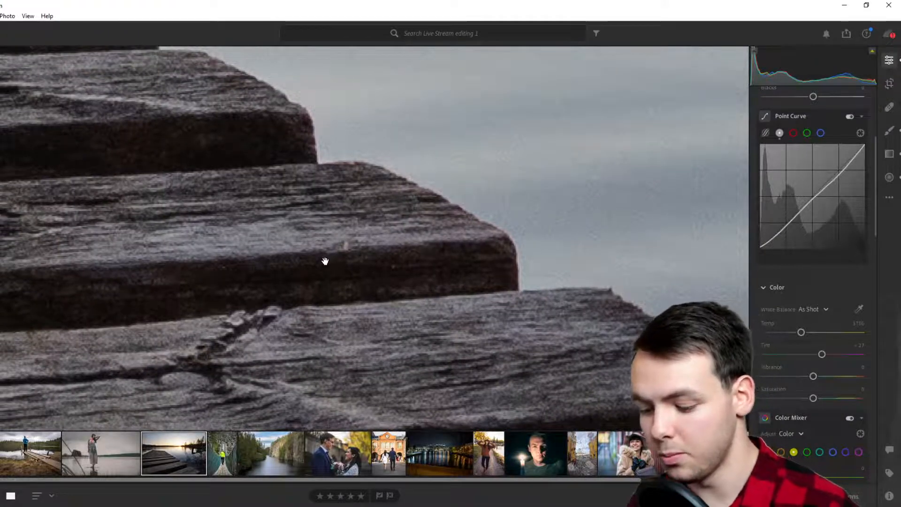
{"action": "left_click", "coordinate": [419, 264]}
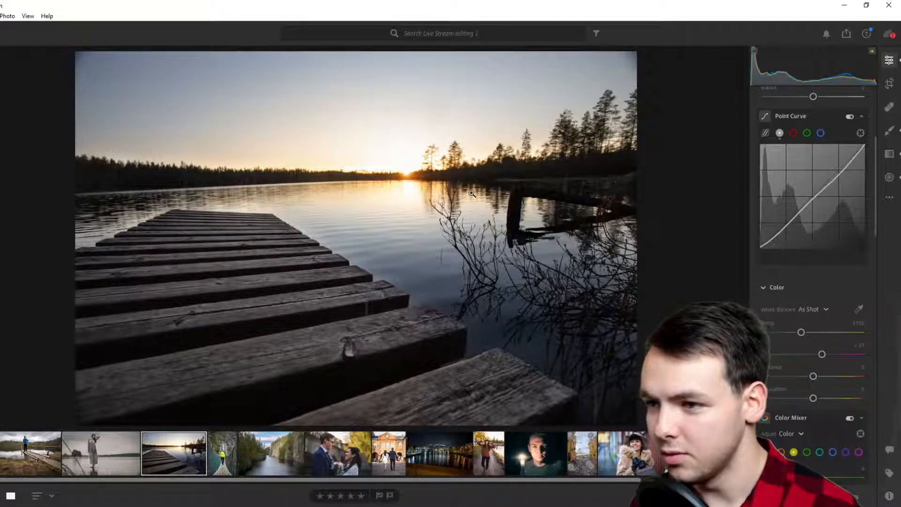
{"action": "left_click", "coordinate": [600, 282]}
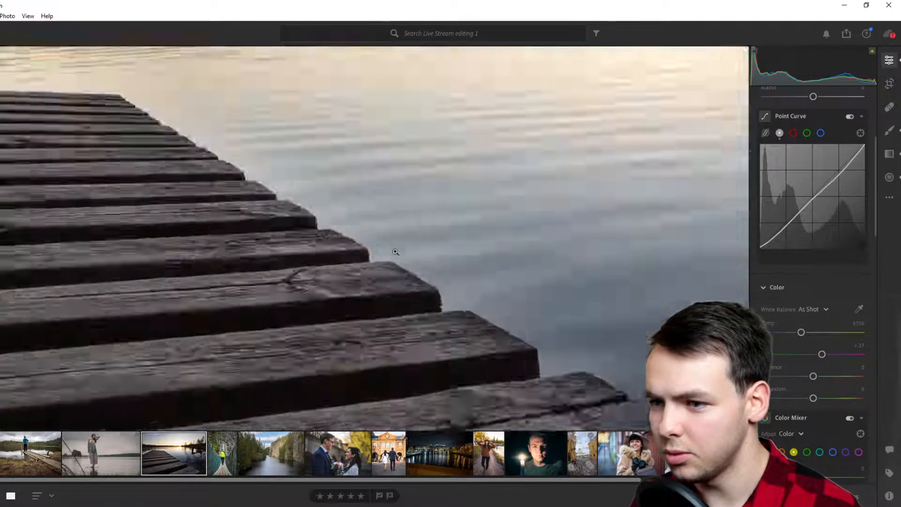
{"action": "left_click", "coordinate": [396, 252]}
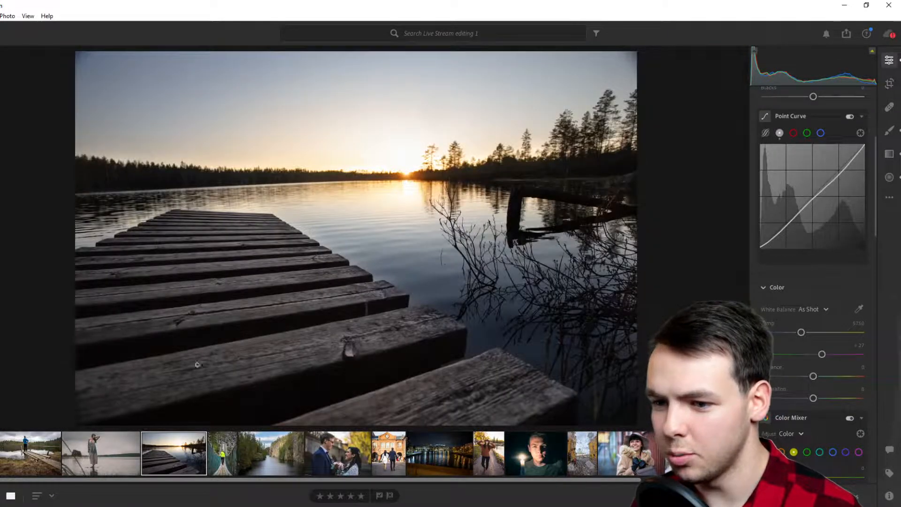
Open the suspension bridge photo with its camera info and examine the woman's face and hand up close.
{"action": "left_click", "coordinate": [214, 459]}
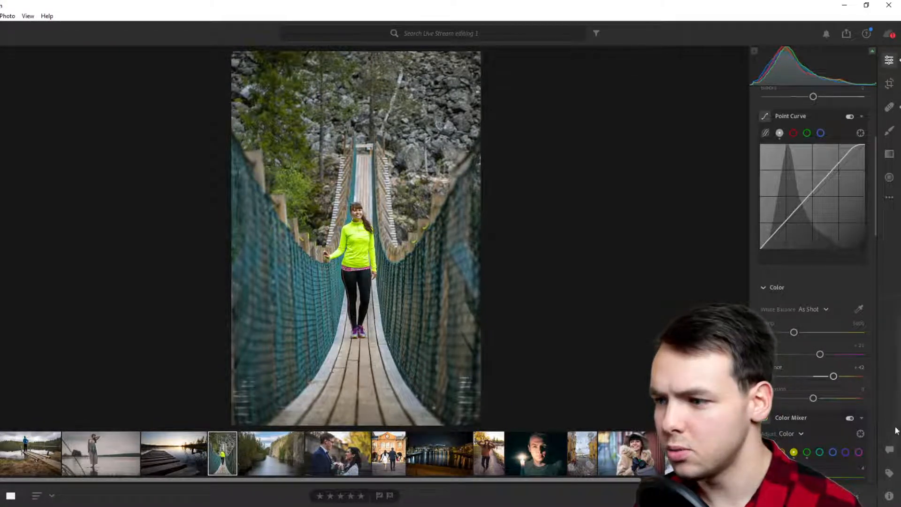
{"action": "left_click", "coordinate": [889, 497]}
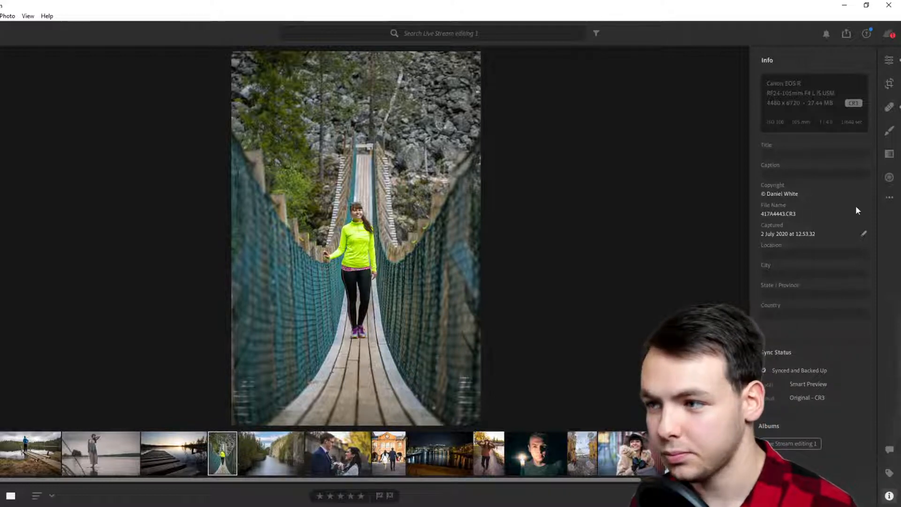
{"action": "left_click", "coordinate": [889, 199]}
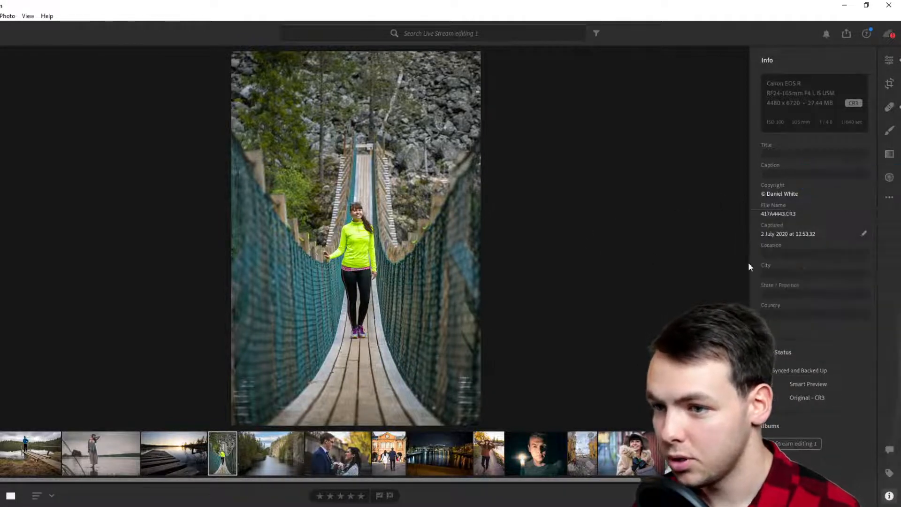
{"action": "left_click", "coordinate": [355, 214]}
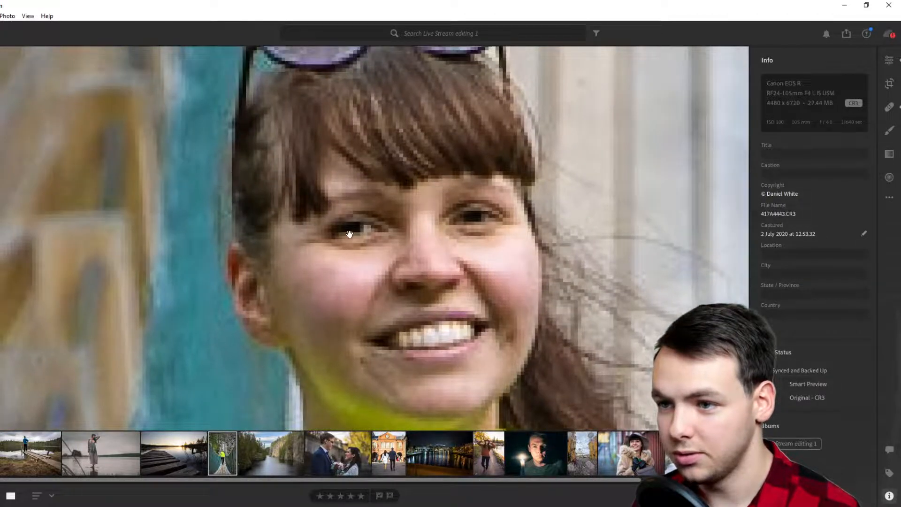
{"action": "left_click", "coordinate": [356, 241]}
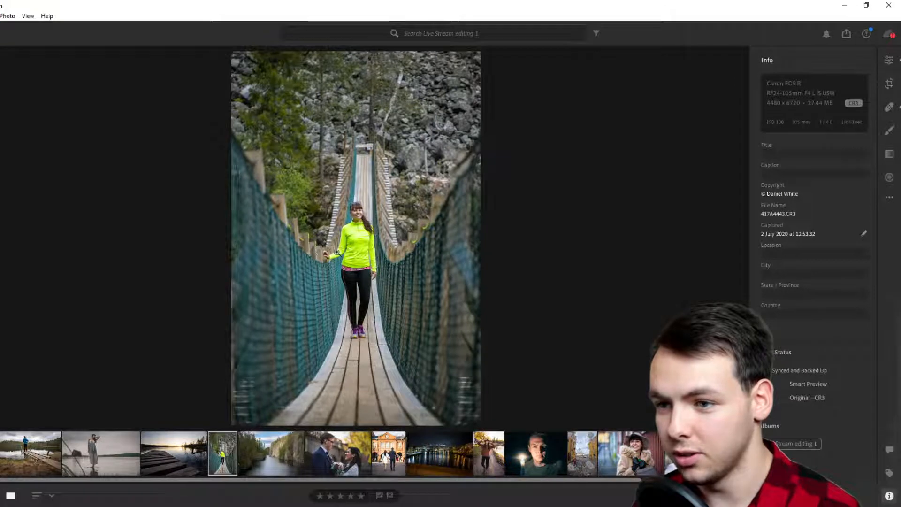
{"action": "left_click", "coordinate": [321, 253]}
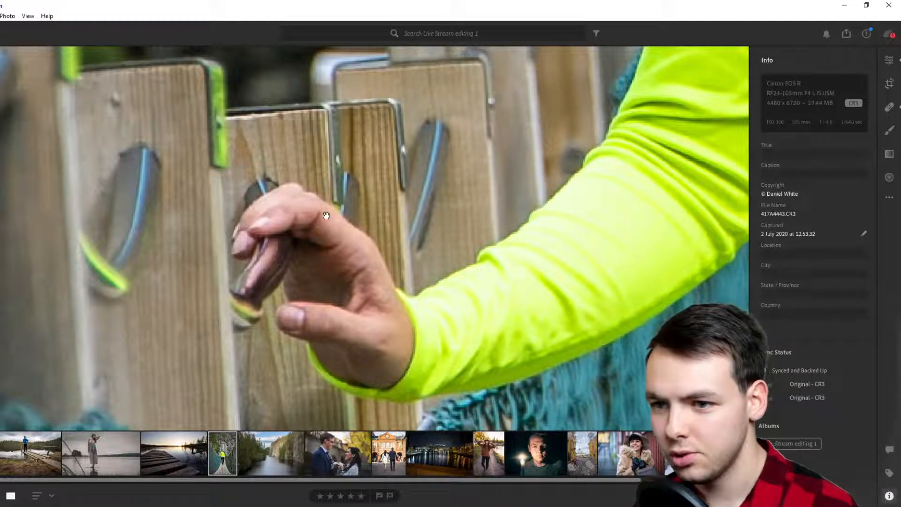
{"action": "left_click", "coordinate": [345, 233]}
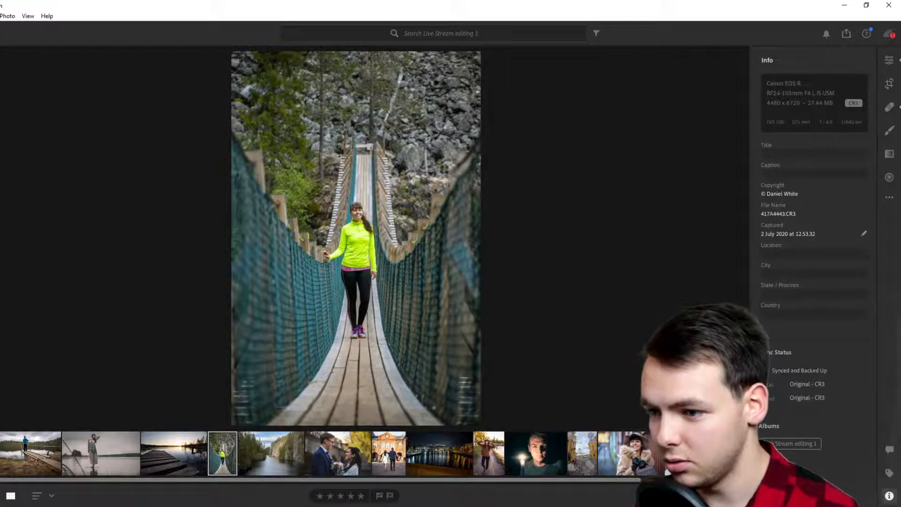
Browse through the autumn path portrait, the bird-feeding photo and the dog photo, and inspect the dog's eye up close.
{"action": "left_click", "coordinate": [492, 472]}
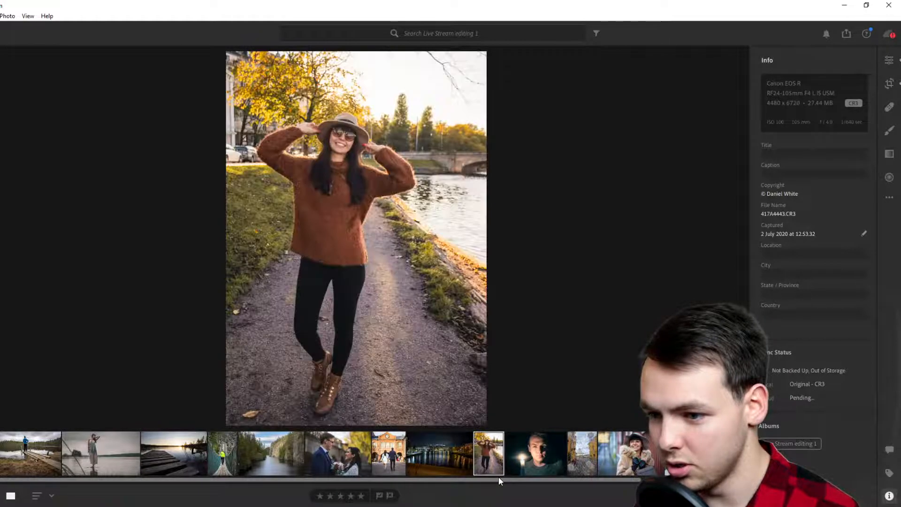
{"action": "left_click_drag", "start_coordinate": [437, 480], "coordinate": [606, 474]}
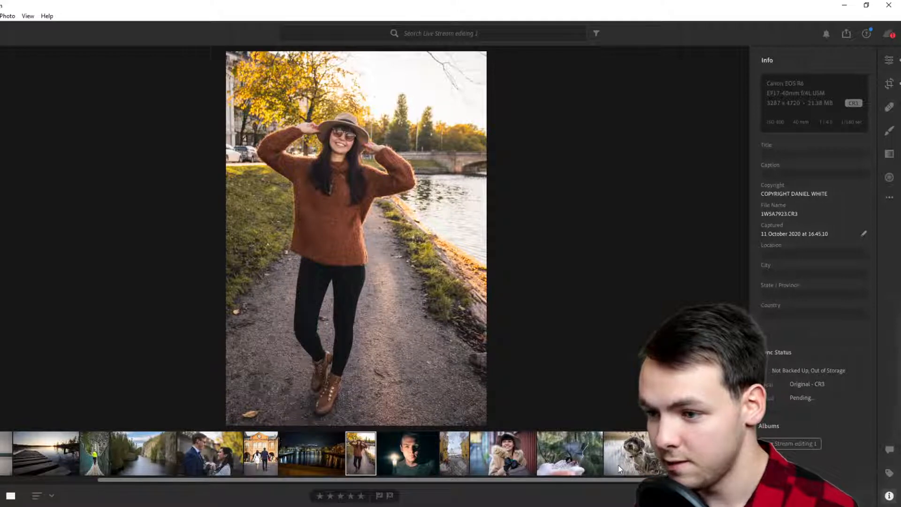
{"action": "left_click", "coordinate": [591, 469]}
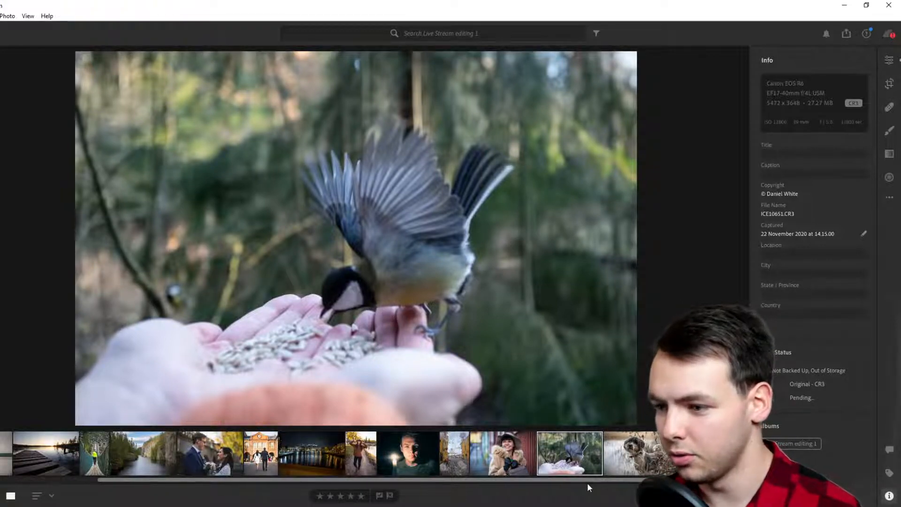
{"action": "left_click", "coordinate": [644, 458]}
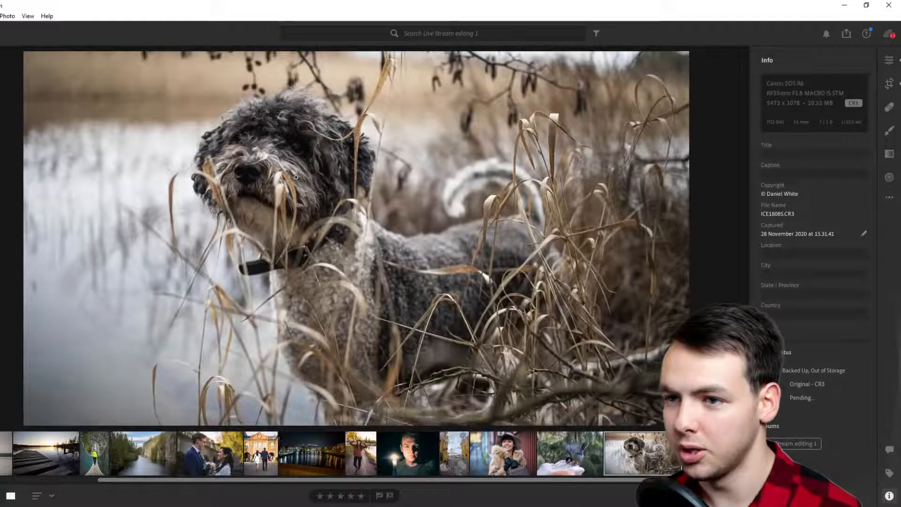
{"action": "left_click", "coordinate": [290, 145]}
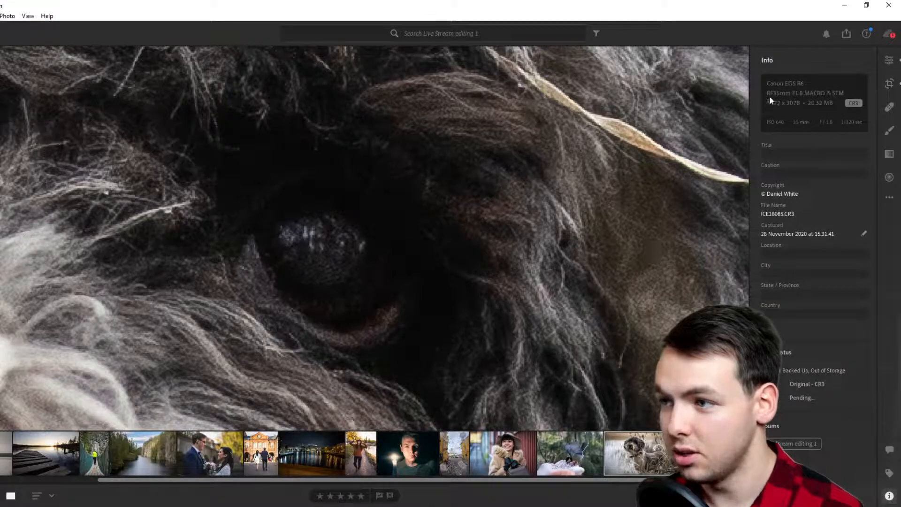
{"action": "left_click_drag", "start_coordinate": [271, 196], "coordinate": [293, 274]}
{"action": "left_click", "coordinate": [364, 266]}
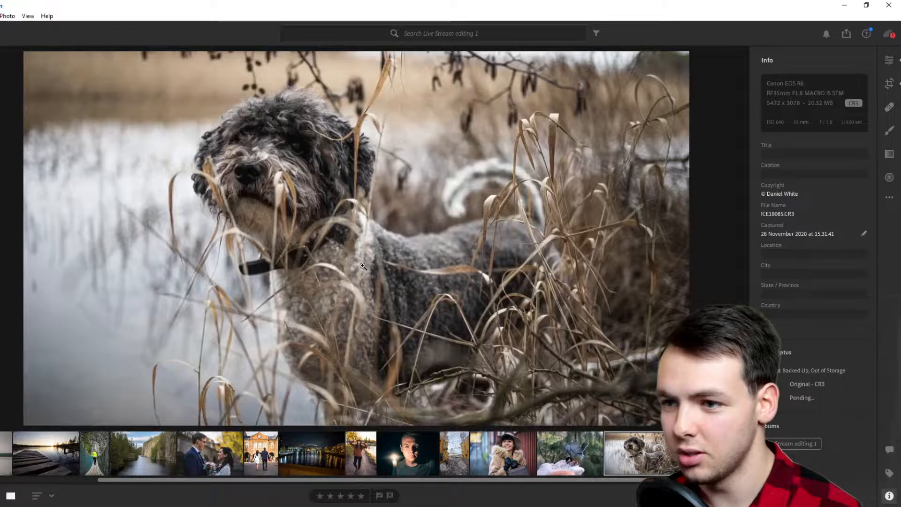
Crop the dog photo tightly around the dog's head, keeping the 16 x 9 aspect ratio.
{"action": "left_click", "coordinate": [889, 84]}
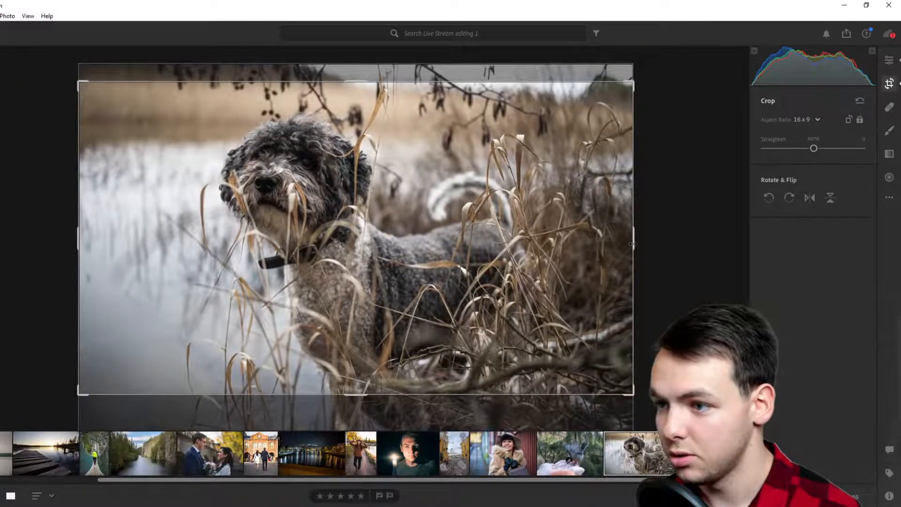
{"action": "left_click_drag", "start_coordinate": [632, 230], "coordinate": [485, 234]}
{"action": "left_click_drag", "start_coordinate": [437, 202], "coordinate": [351, 257]}
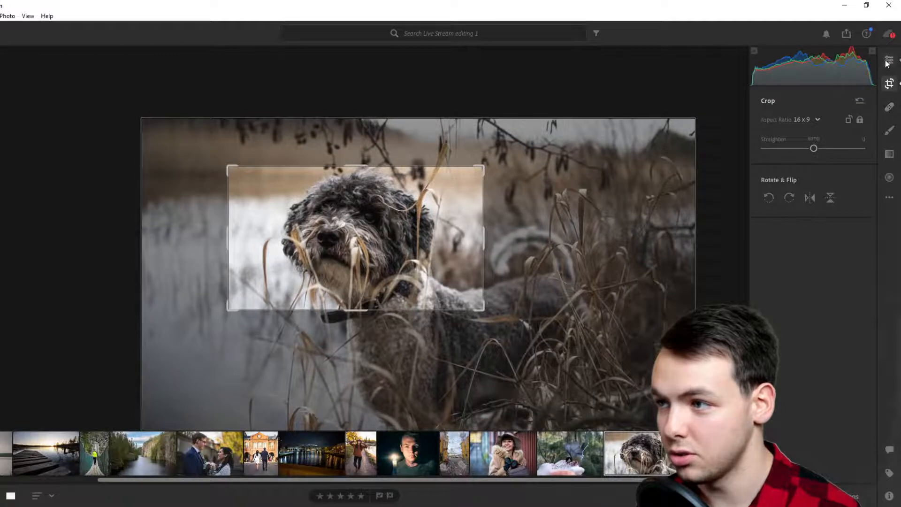
{"action": "left_click", "coordinate": [889, 61]}
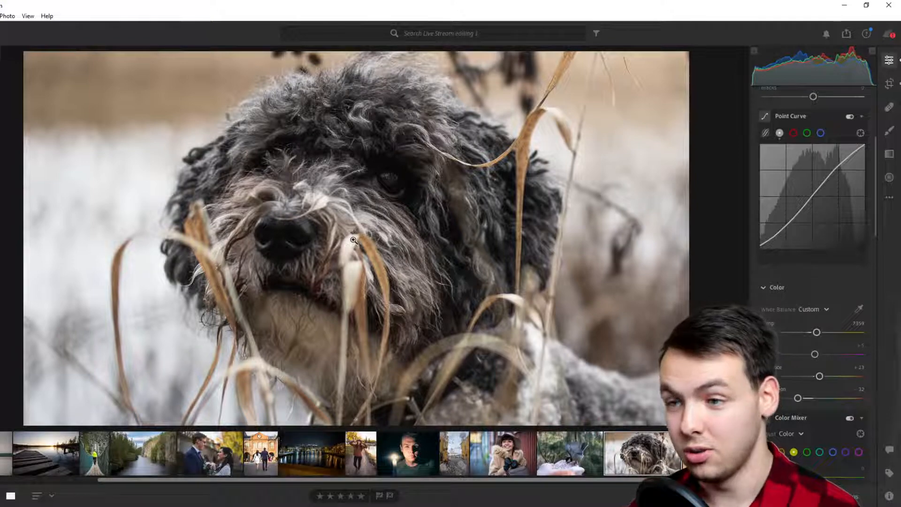
Inspect the dog's eye up close in the cropped photo and open the candlelit portrait.
{"action": "left_click", "coordinate": [395, 189]}
{"action": "left_click", "coordinate": [396, 189]}
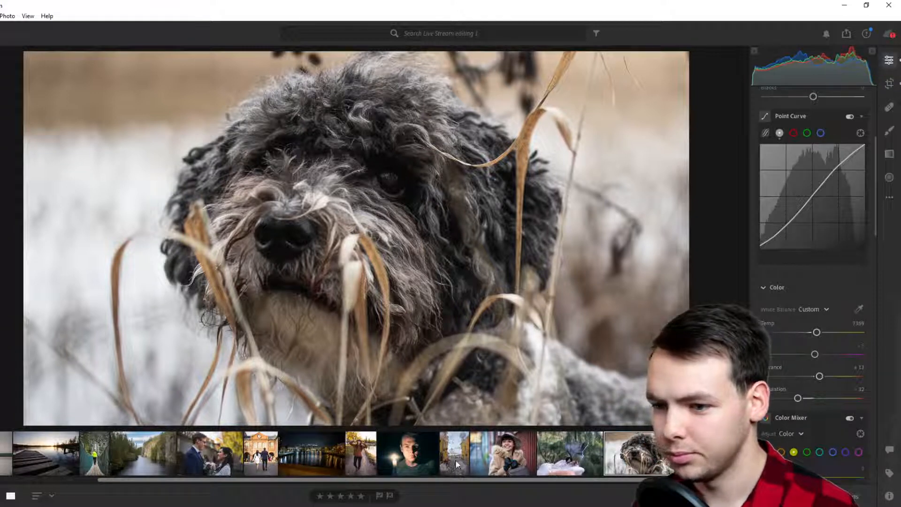
{"action": "left_click", "coordinate": [407, 460]}
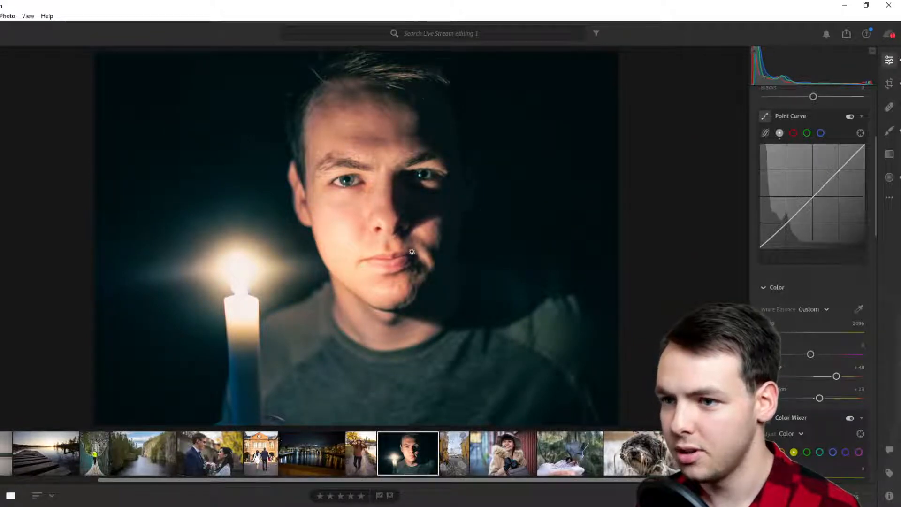
{"action": "left_click", "coordinate": [890, 198]}
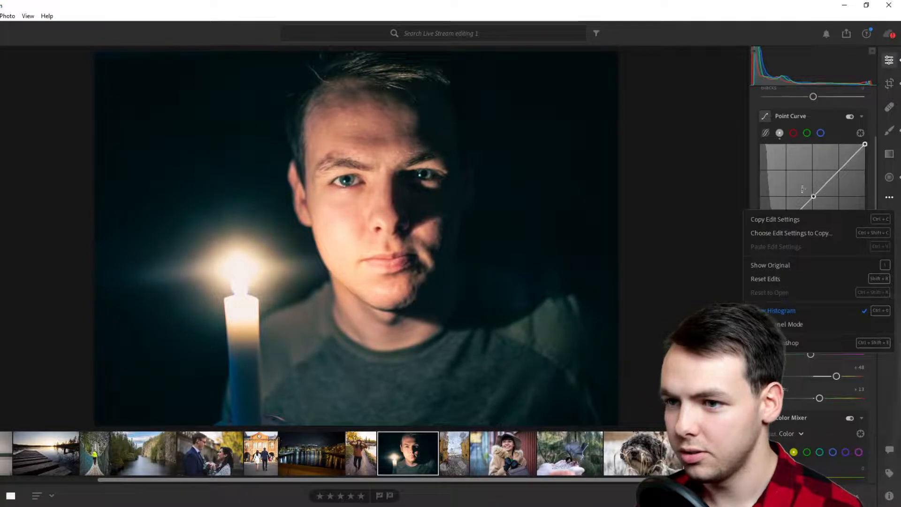
{"action": "left_click", "coordinate": [775, 219]}
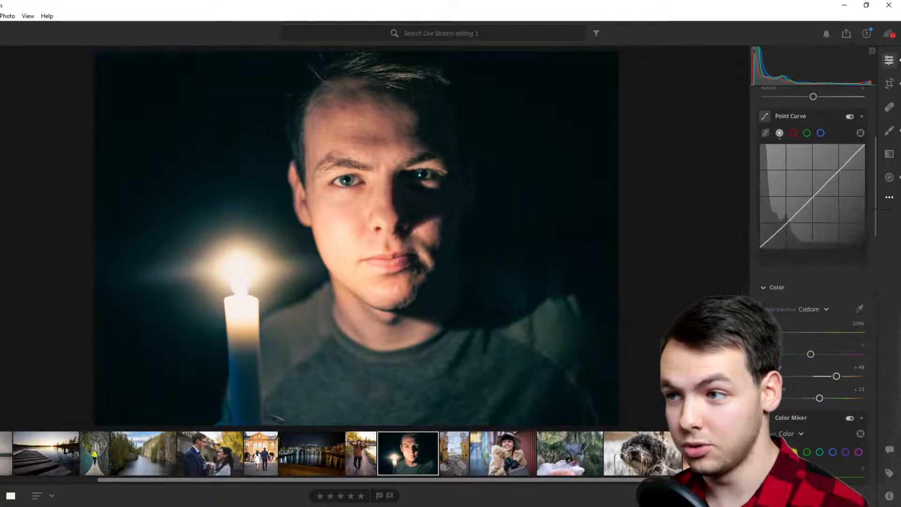
Show the candlelit portrait's camera info and examine the man's brightly lit eye up close.
{"action": "left_click", "coordinate": [889, 495]}
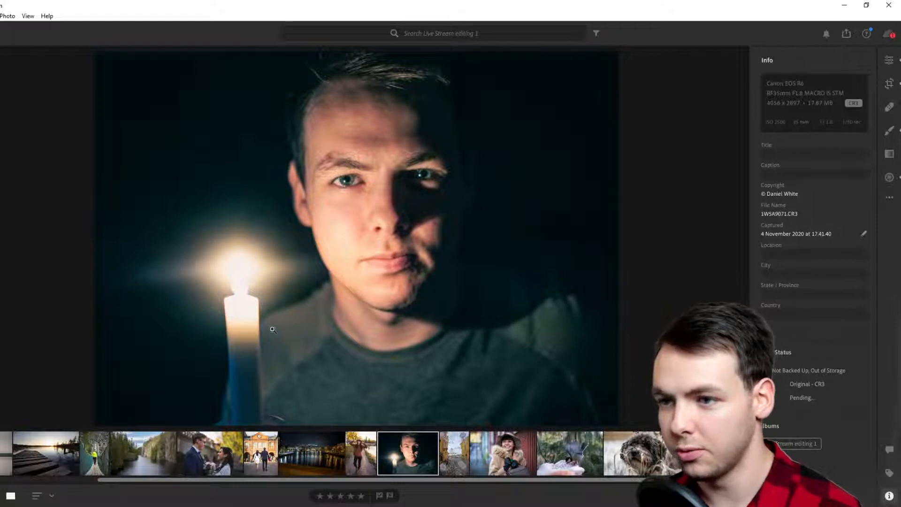
{"action": "left_click", "coordinate": [369, 177]}
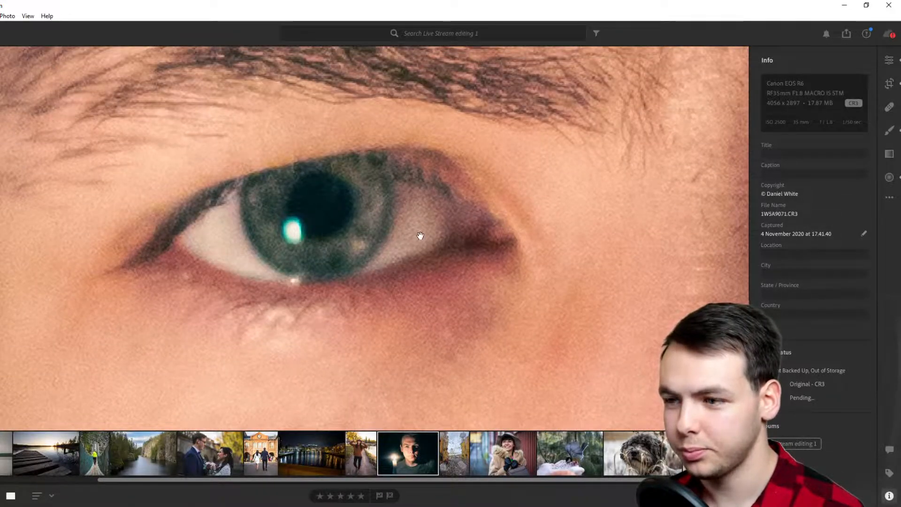
{"action": "left_click", "coordinate": [352, 221]}
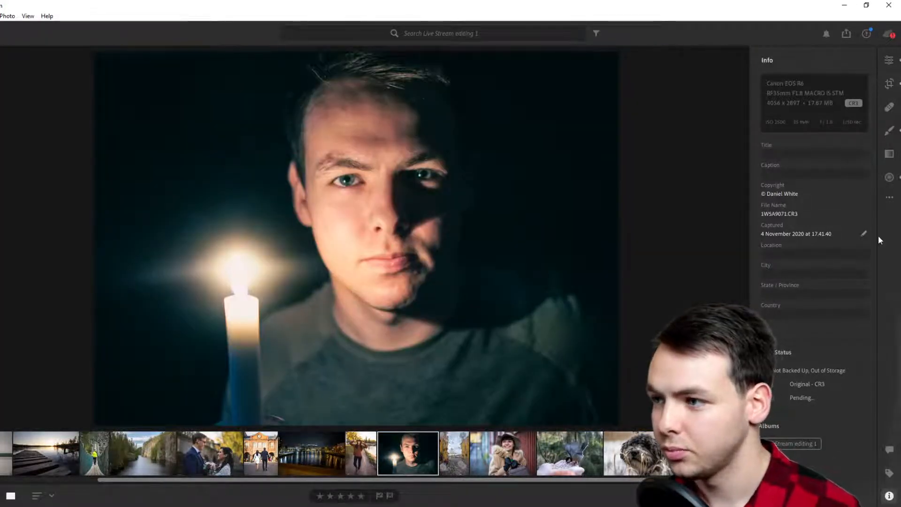
Compare the edited candlelit portrait with its original version and return to the edited view.
{"action": "left_click", "coordinate": [889, 198]}
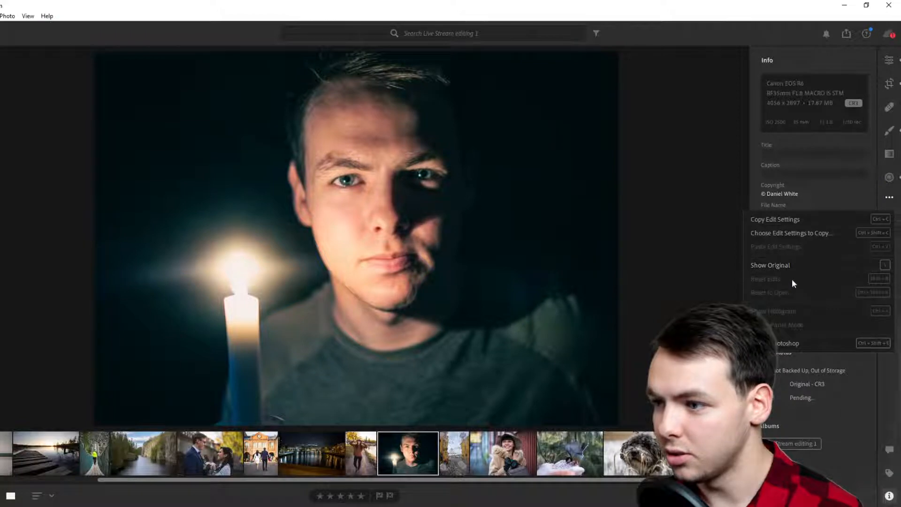
{"action": "left_click", "coordinate": [795, 265]}
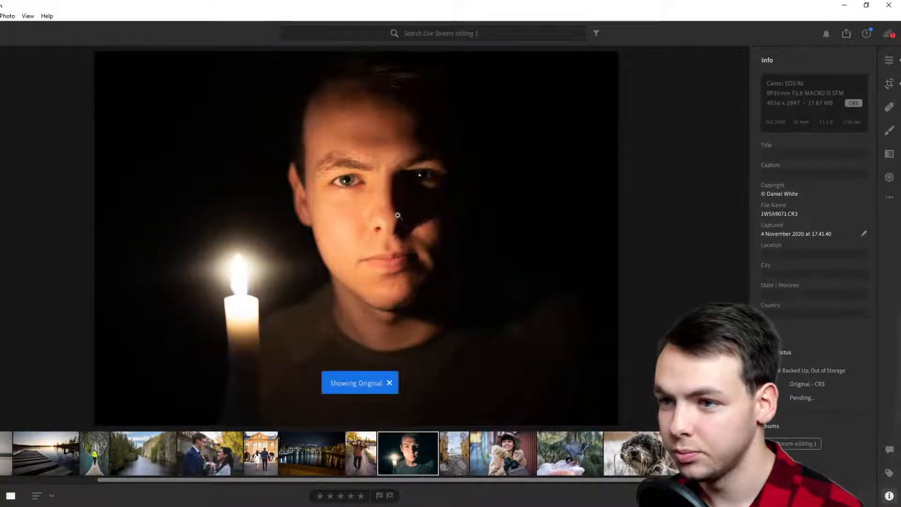
{"action": "left_click", "coordinate": [888, 198]}
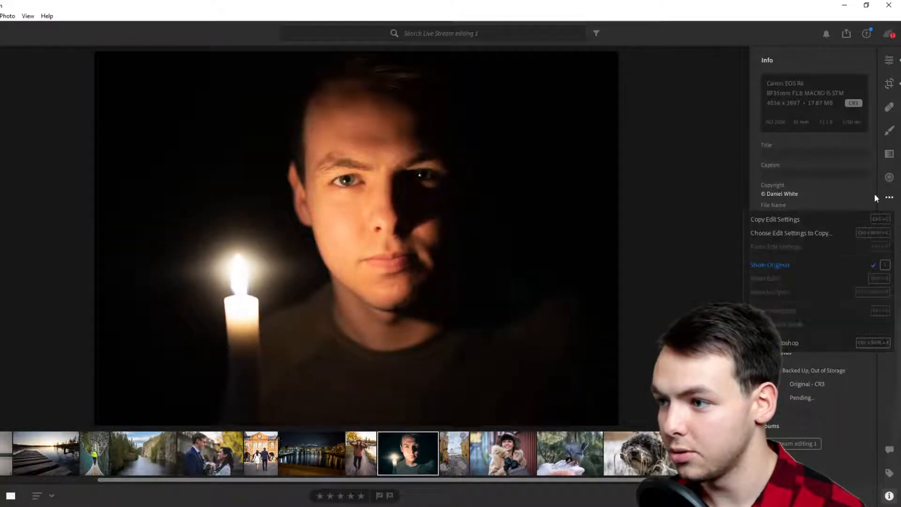
{"action": "left_click", "coordinate": [798, 266]}
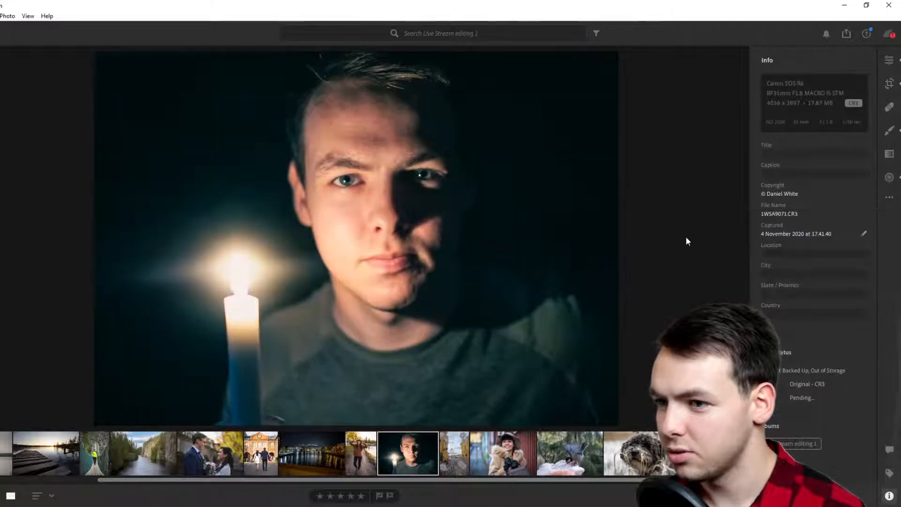
{"action": "left_click", "coordinate": [888, 197]}
{"action": "left_click", "coordinate": [772, 265]}
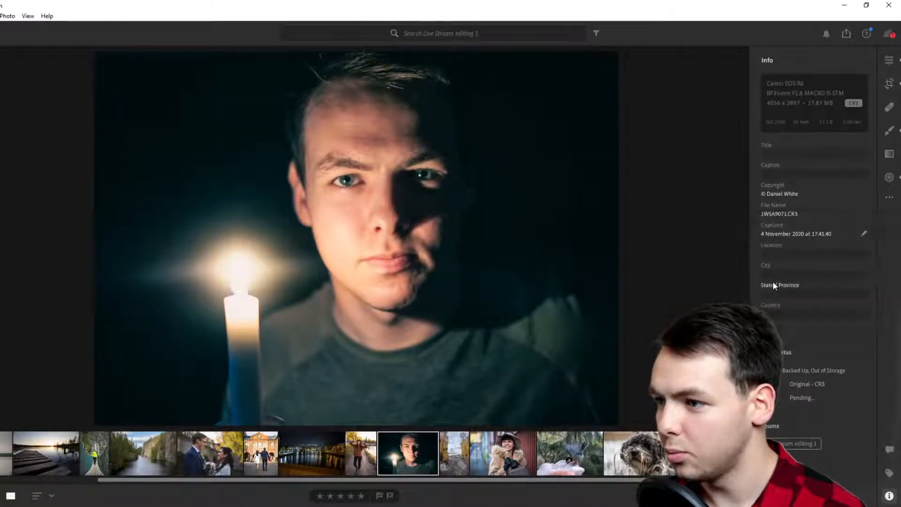
{"action": "left_click", "coordinate": [888, 197]}
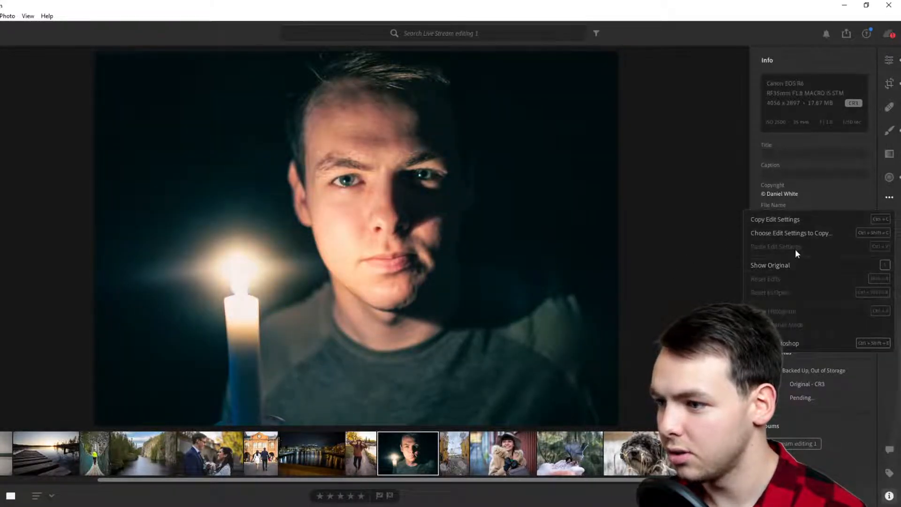
{"action": "left_click", "coordinate": [822, 192]}
Reset all edits on the candlelit portrait.
{"action": "left_click", "coordinate": [889, 61]}
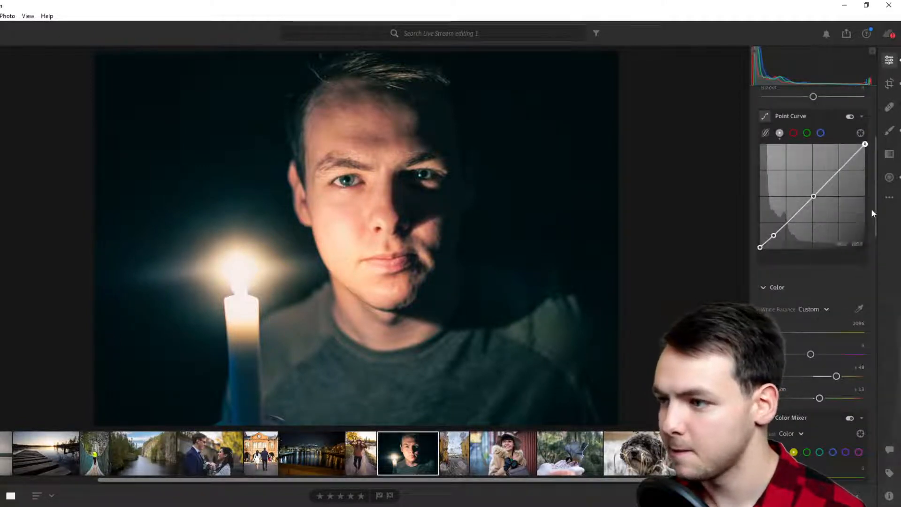
{"action": "left_click", "coordinate": [889, 198]}
{"action": "left_click", "coordinate": [796, 281]}
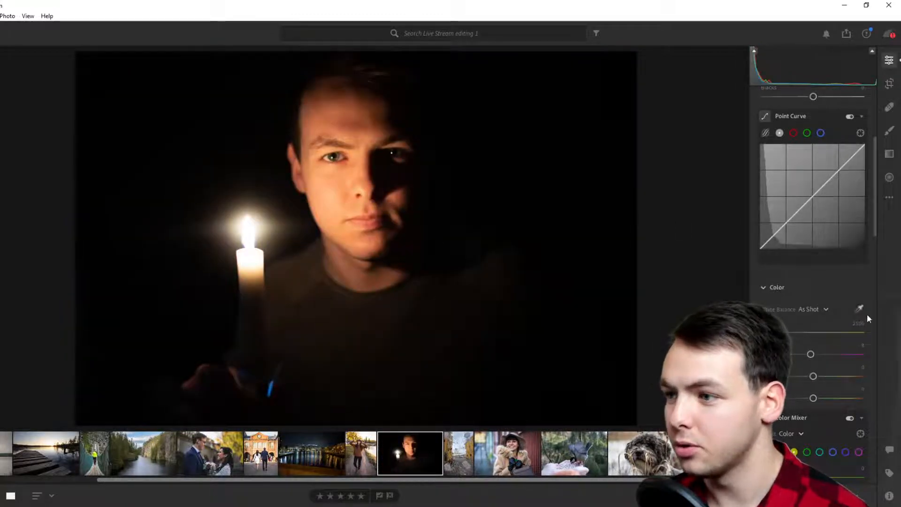
Set the candlelit portrait's white balance temperature to 2298, exposure to +0.91 and shadows to +82.
{"action": "left_click_drag", "start_coordinate": [770, 331], "coordinate": [766, 331]}
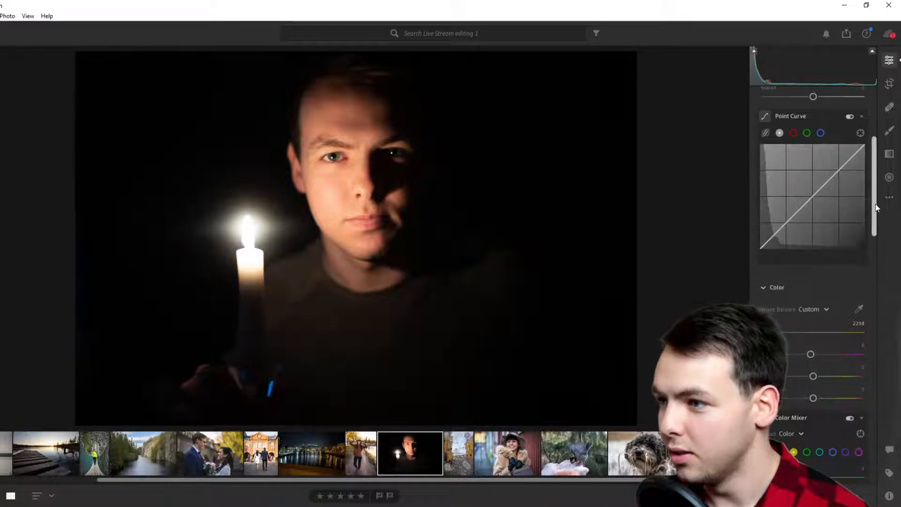
{"action": "scroll", "coordinate": [837, 187], "scroll_direction": "up", "scroll_amount": 4}
{"action": "left_click_drag", "start_coordinate": [812, 186], "coordinate": [843, 190]}
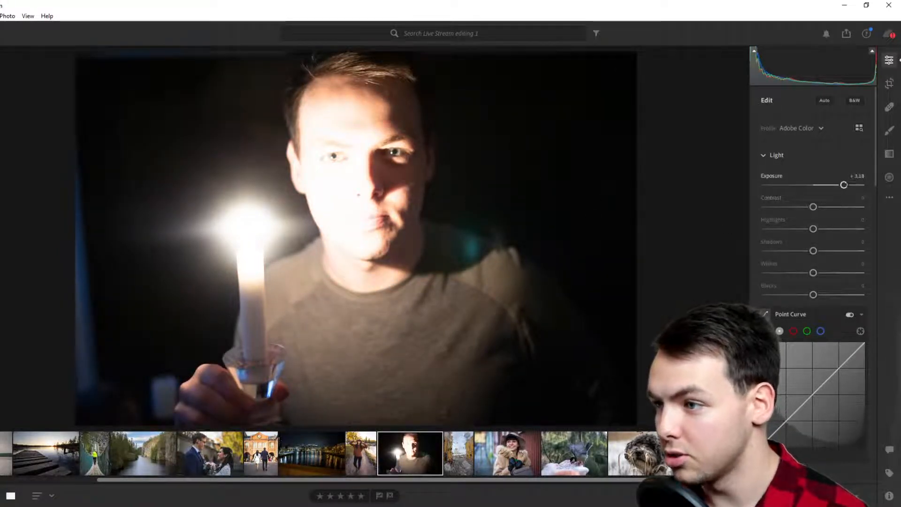
{"action": "left_click_drag", "start_coordinate": [843, 184], "coordinate": [821, 187]}
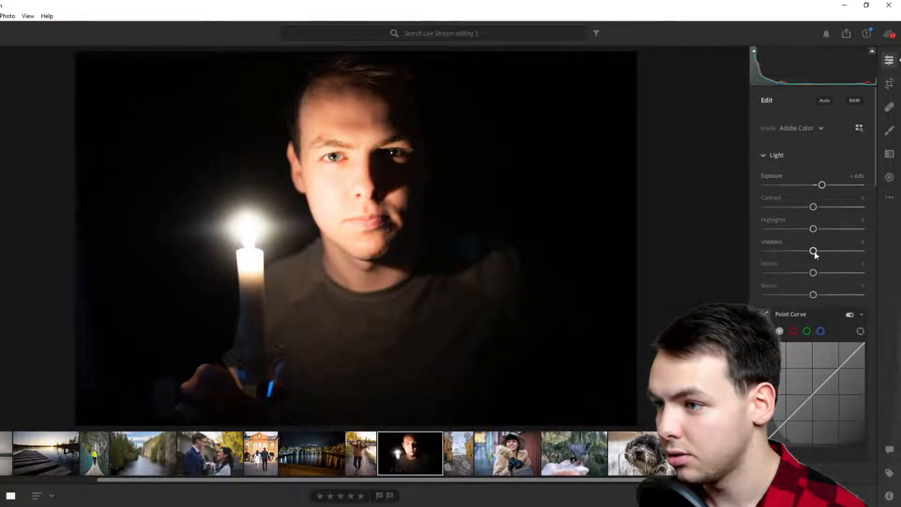
{"action": "left_click_drag", "start_coordinate": [829, 250], "coordinate": [852, 250]}
Crop the candlelit portrait tightly around the man's face, keeping the original aspect ratio.
{"action": "left_click", "coordinate": [889, 83]}
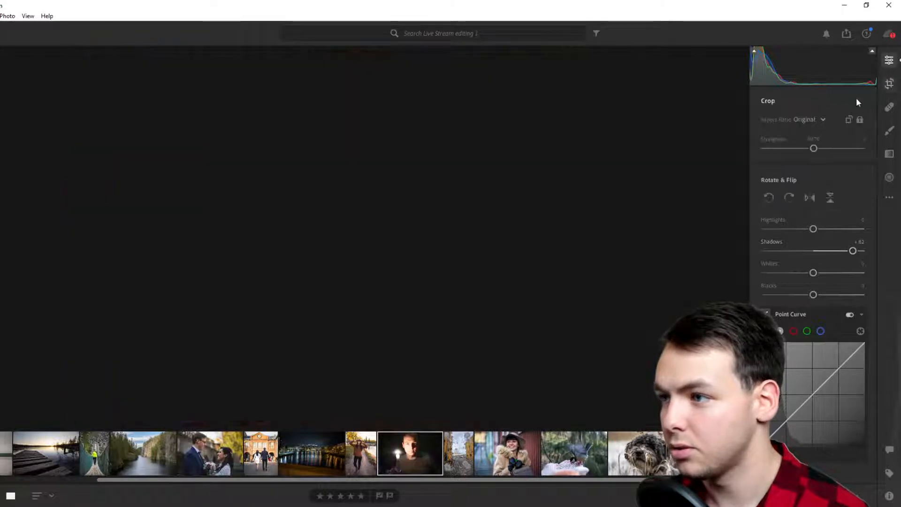
{"action": "left_click_drag", "start_coordinate": [79, 55], "coordinate": [208, 140]}
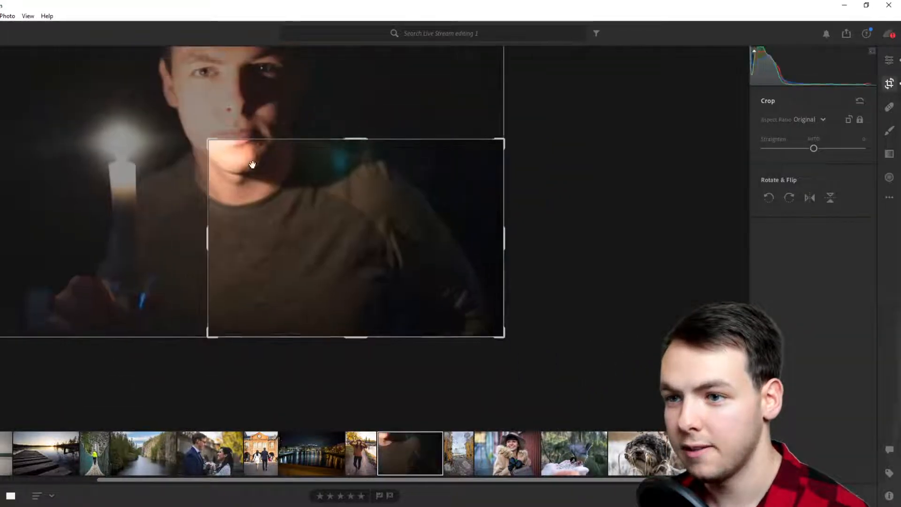
{"action": "left_click_drag", "start_coordinate": [281, 167], "coordinate": [366, 314]}
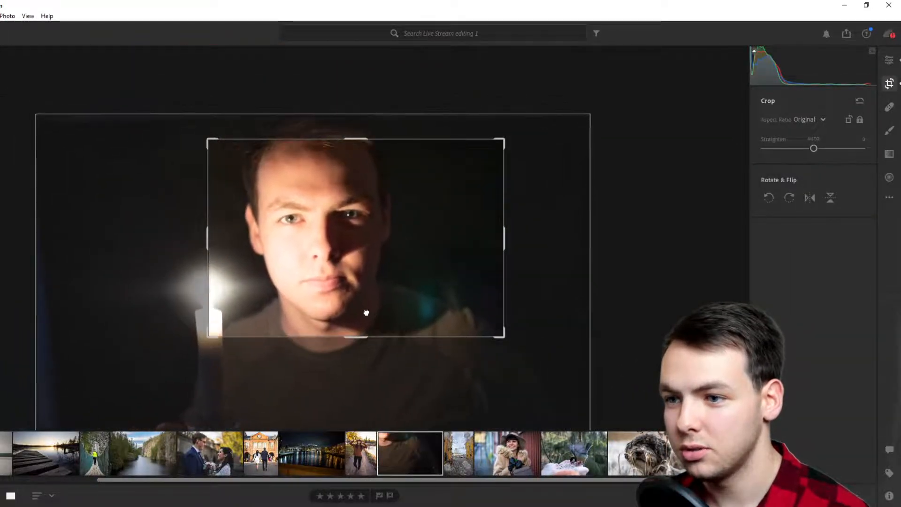
{"action": "left_click", "coordinate": [894, 61]}
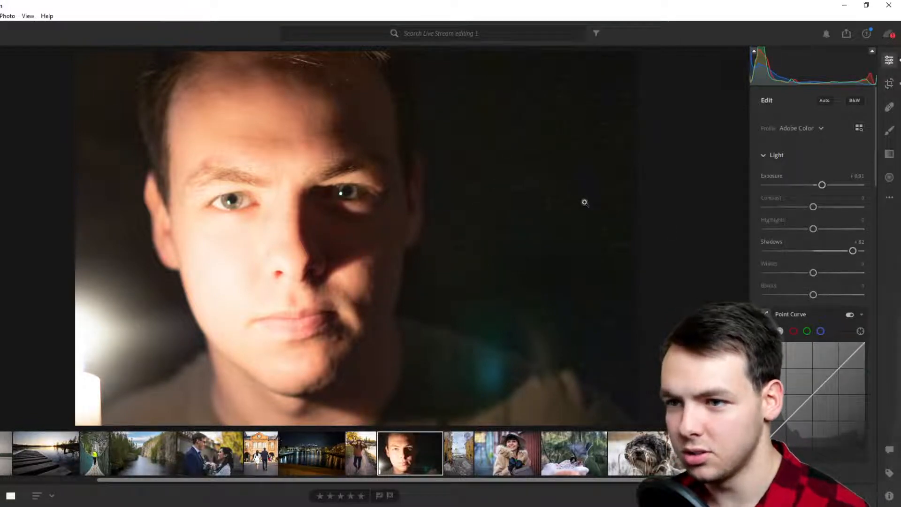
Widen the portrait's crop to include the candle flame and the man's shoulders, keeping the original aspect ratio.
{"action": "key", "text": "c"}
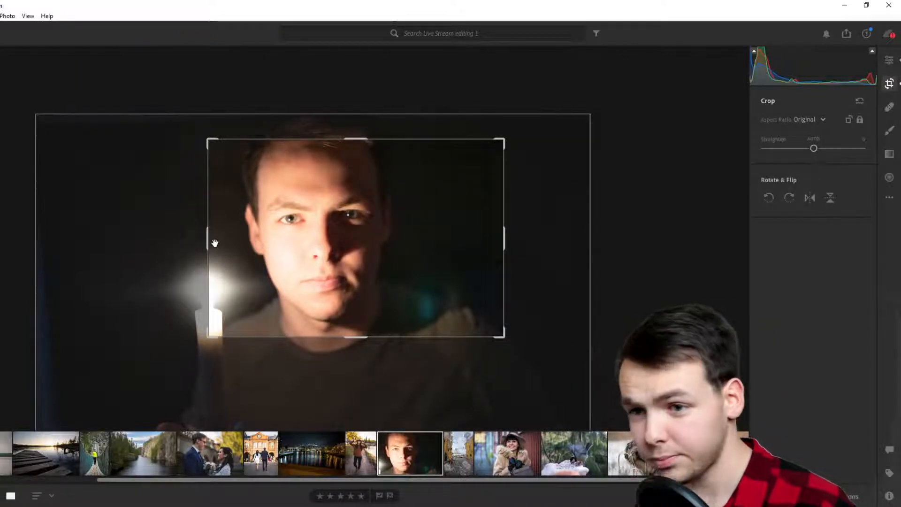
{"action": "left_click_drag", "start_coordinate": [201, 242], "coordinate": [81, 245]}
{"action": "mouse_move", "coordinate": [367, 237]}
{"action": "left_mouse_down"}
{"action": "mouse_move", "coordinate": [378, 208]}
{"action": "mouse_move", "coordinate": [376, 235]}
{"action": "left_mouse_up"}
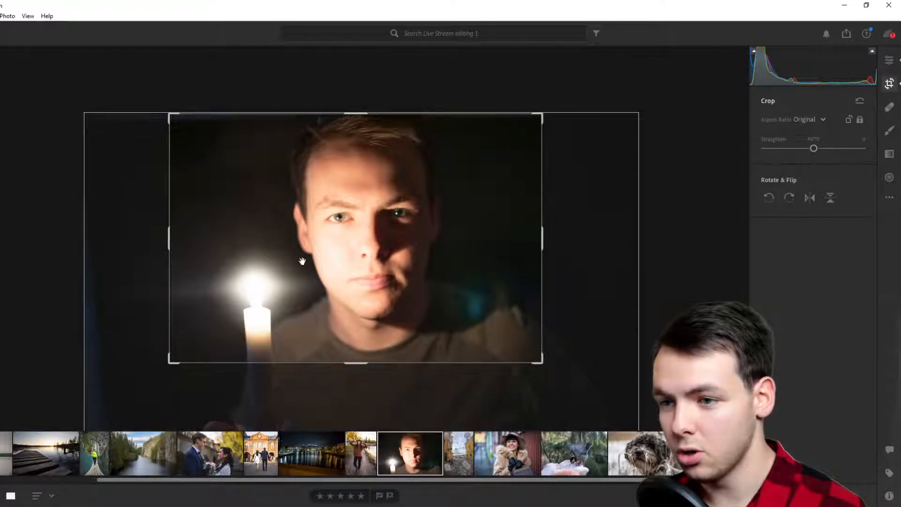
{"action": "left_click", "coordinate": [888, 59]}
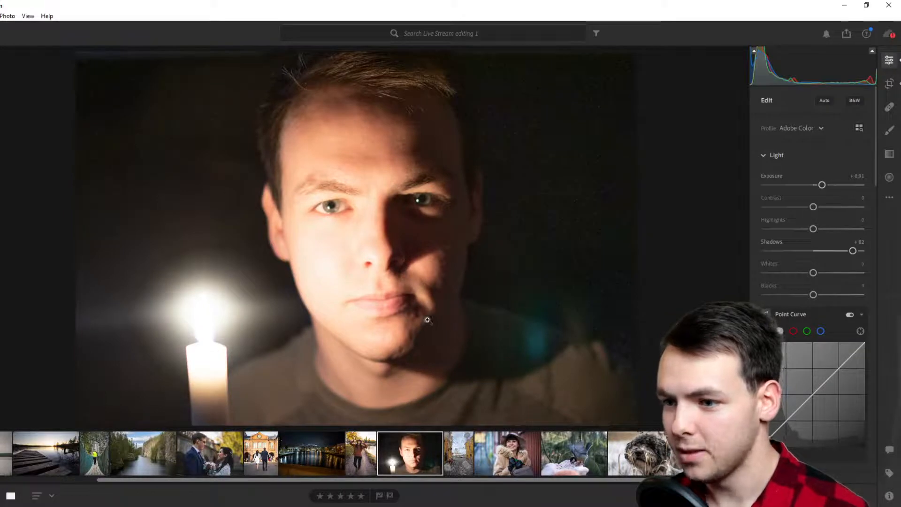
Open the night river cityscape photo and show its camera info.
{"action": "left_click", "coordinate": [320, 455]}
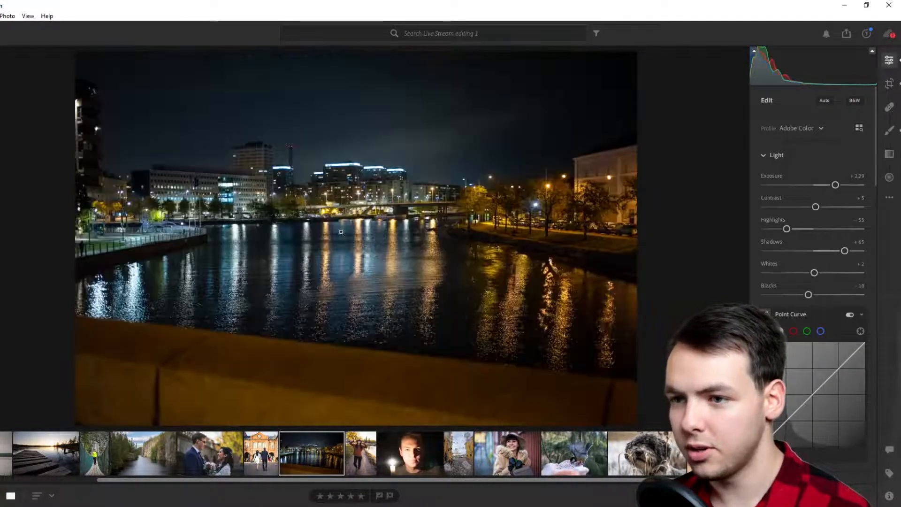
{"action": "left_click", "coordinate": [890, 197]}
{"action": "left_click", "coordinate": [889, 496]}
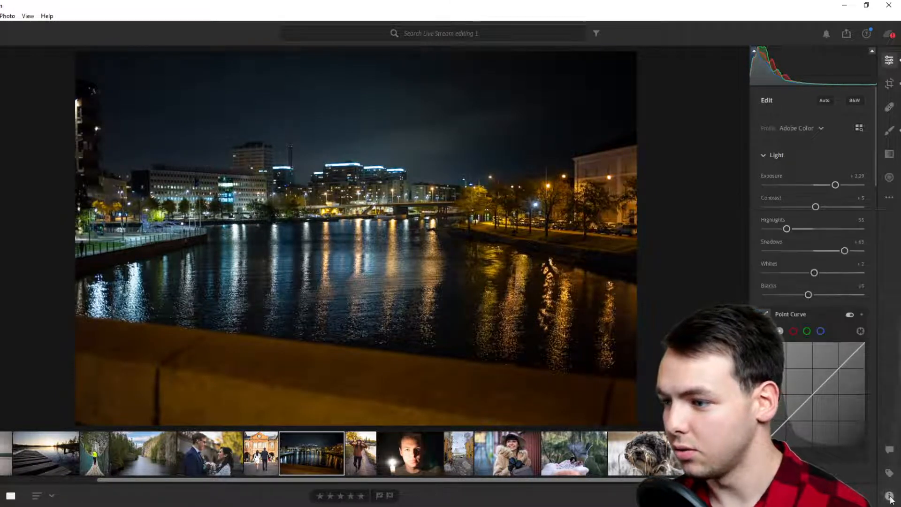
{"action": "left_click", "coordinate": [889, 495]}
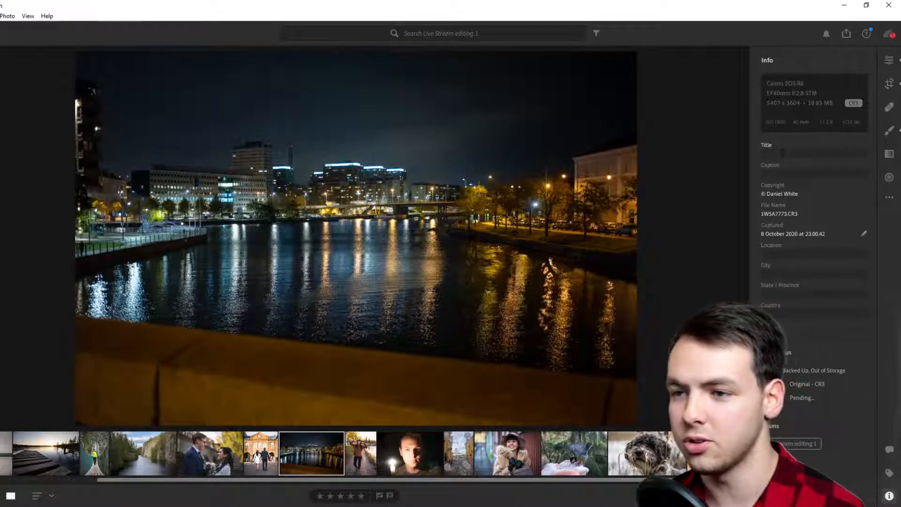
Compare the edited night cityscape with its original version and return to the edited view.
{"action": "left_click", "coordinate": [889, 197]}
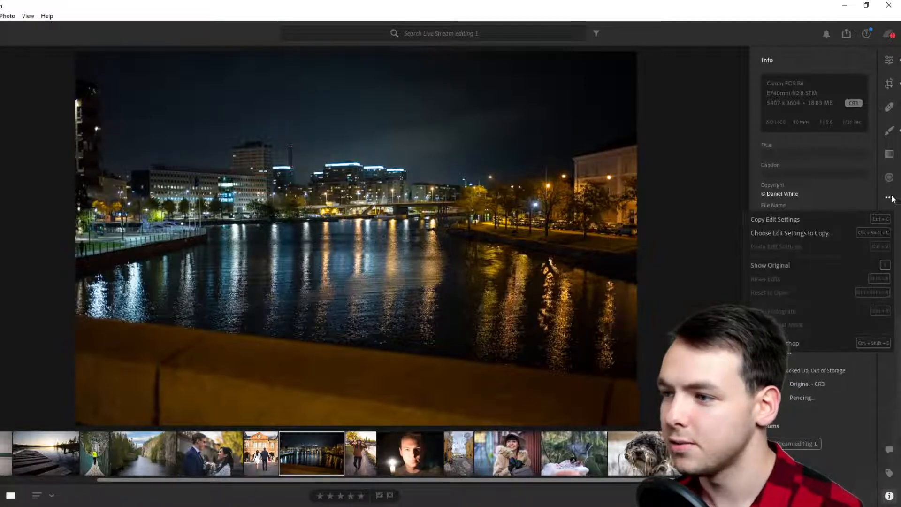
{"action": "left_click", "coordinate": [779, 266]}
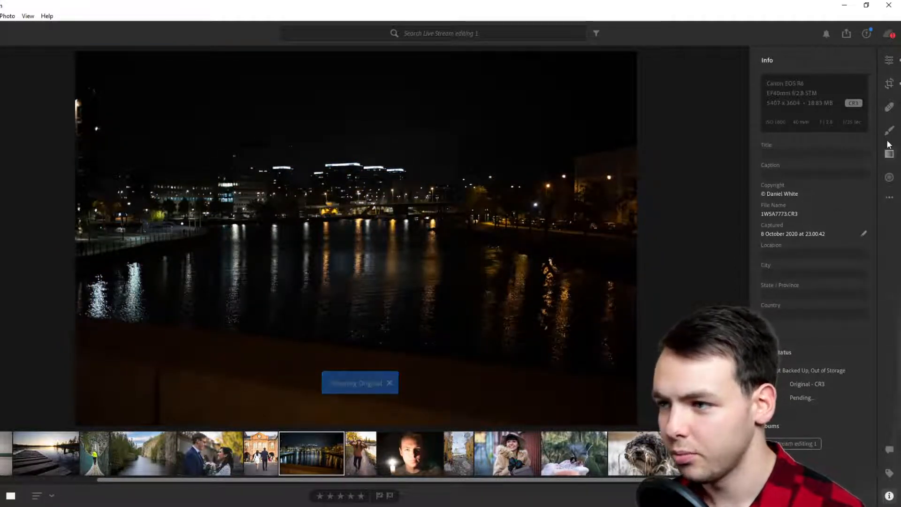
{"action": "left_click", "coordinate": [889, 197]}
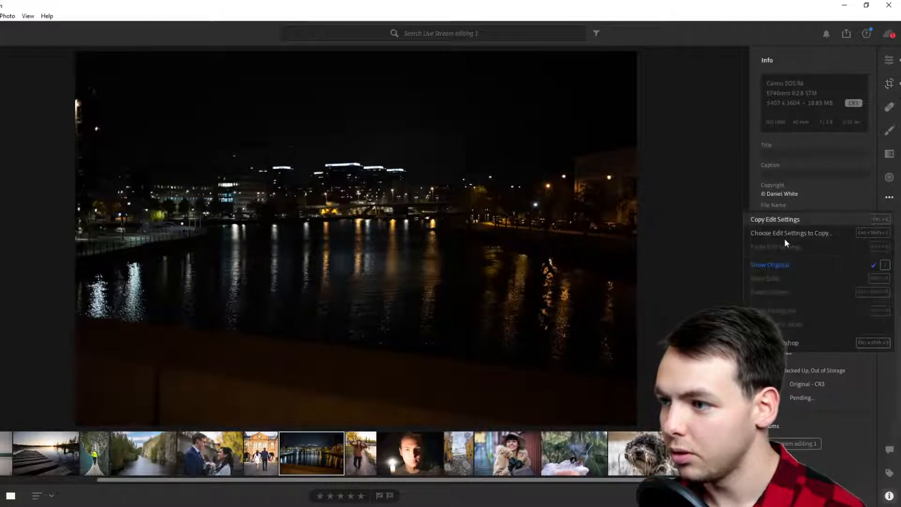
{"action": "left_click", "coordinate": [795, 263]}
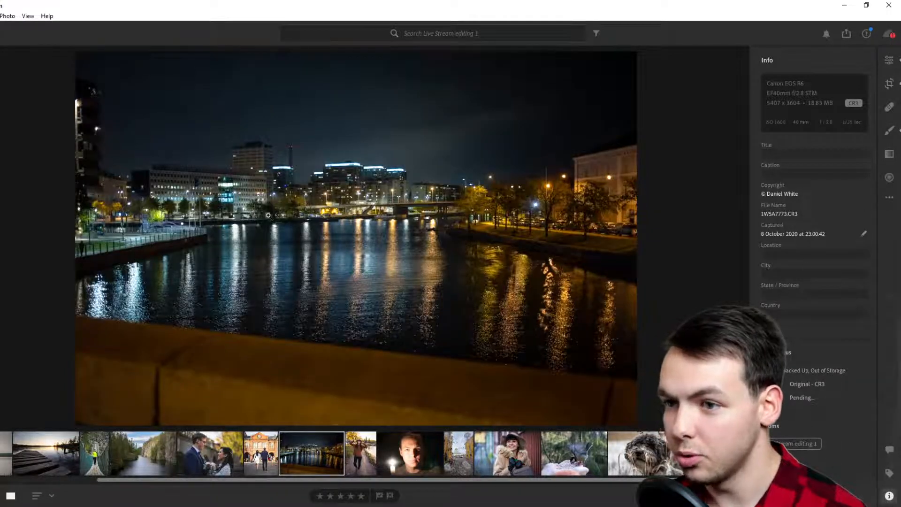
Show the night cityscape's original version once more and reset all its edits.
{"action": "left_click", "coordinate": [888, 197]}
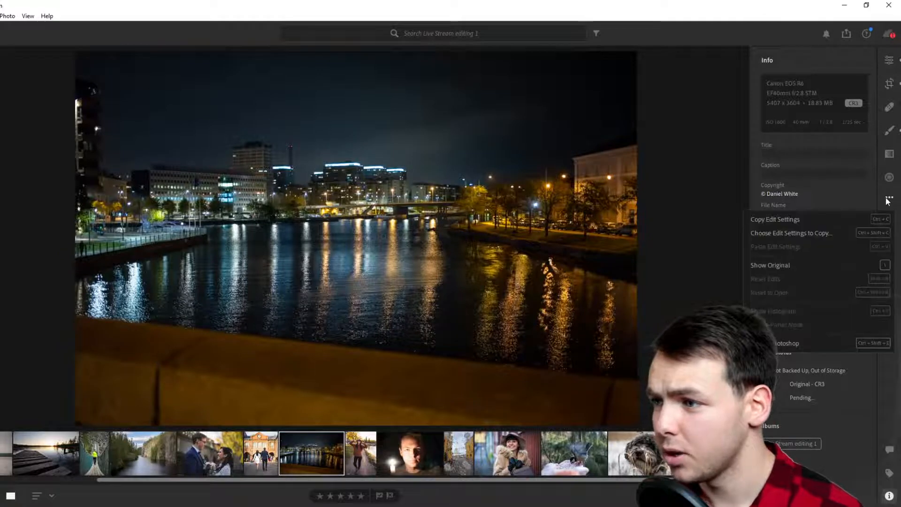
{"action": "left_click", "coordinate": [798, 268]}
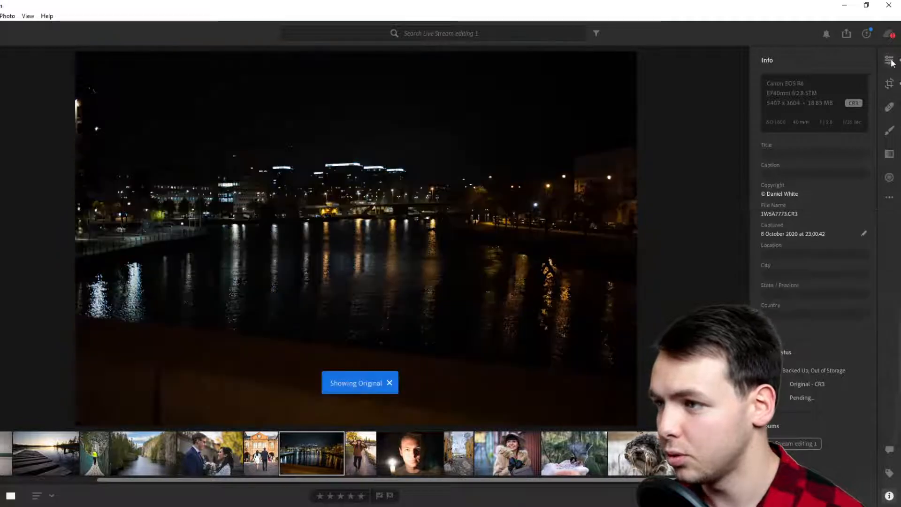
{"action": "left_click", "coordinate": [889, 197]}
{"action": "left_click", "coordinate": [808, 271]}
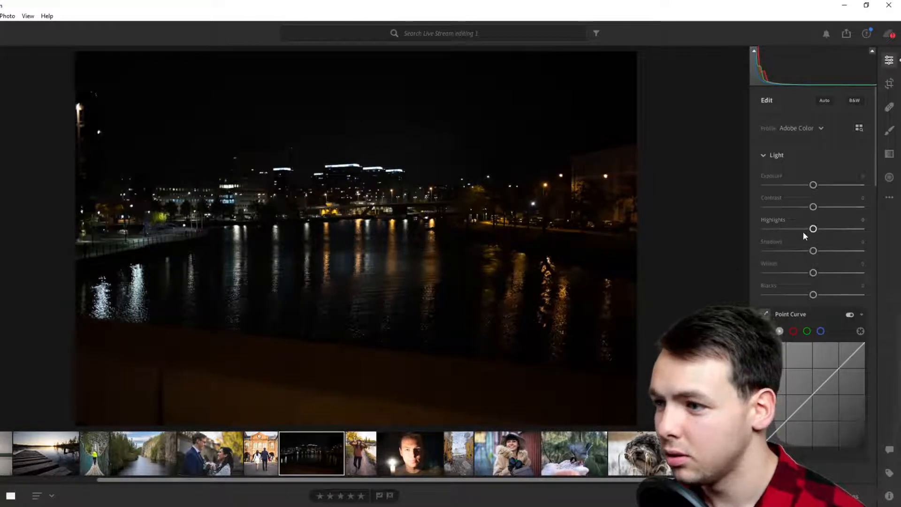
Raise the night cityscape's shadows to +16 and its exposure to +1.77.
{"action": "left_click_drag", "start_coordinate": [813, 251], "coordinate": [829, 251]}
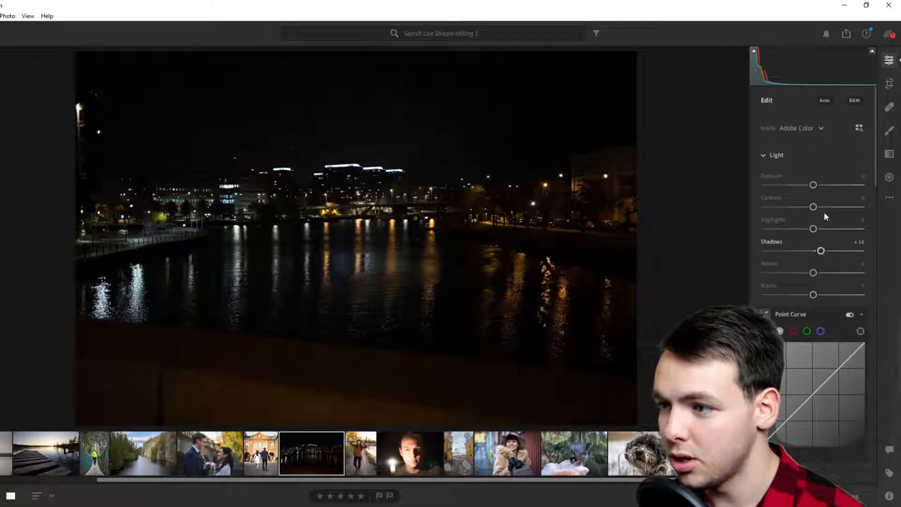
{"action": "left_click_drag", "start_coordinate": [814, 186], "coordinate": [830, 186]}
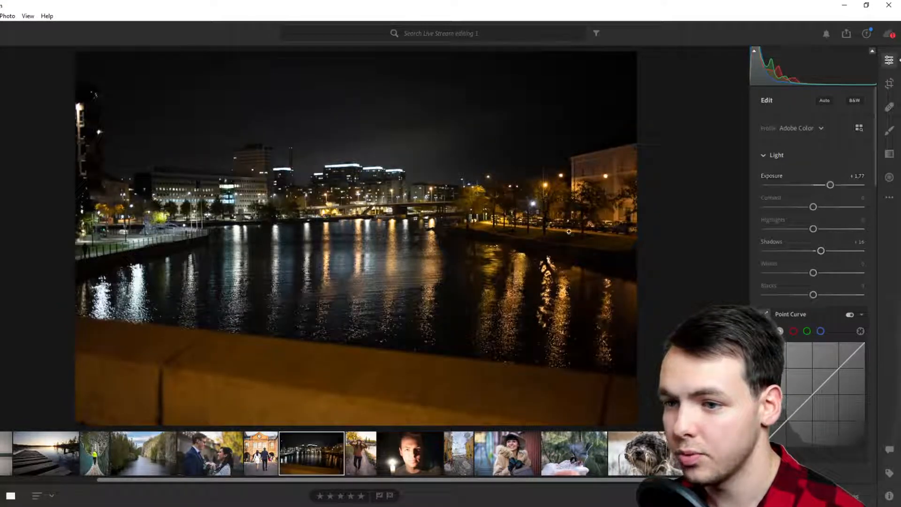
Show the night cityscape's camera info and open the night street photo of the tram.
{"action": "left_click", "coordinate": [889, 495]}
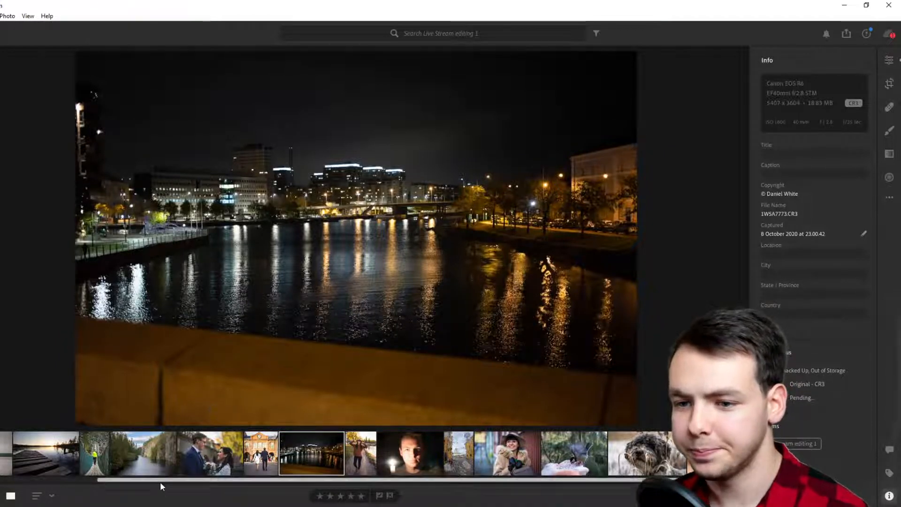
{"action": "left_click_drag", "start_coordinate": [165, 481], "coordinate": [2, 483]}
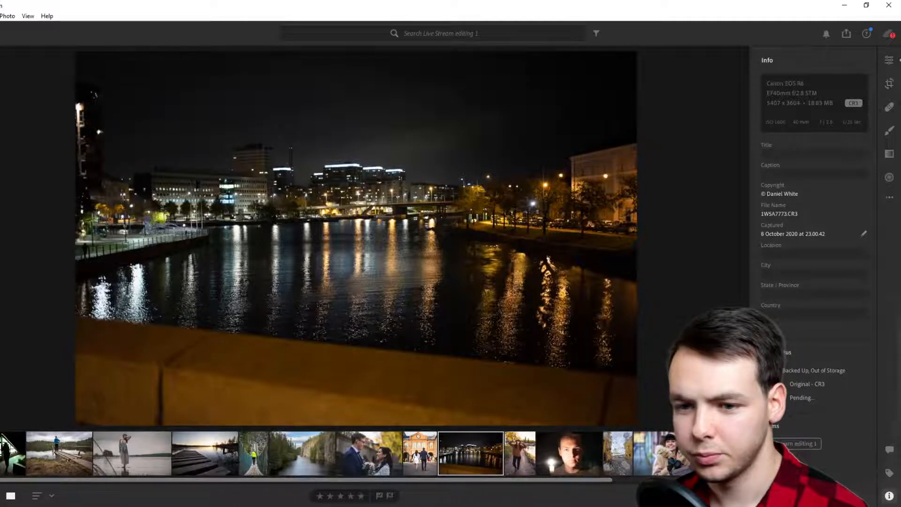
{"action": "left_click", "coordinate": [13, 457]}
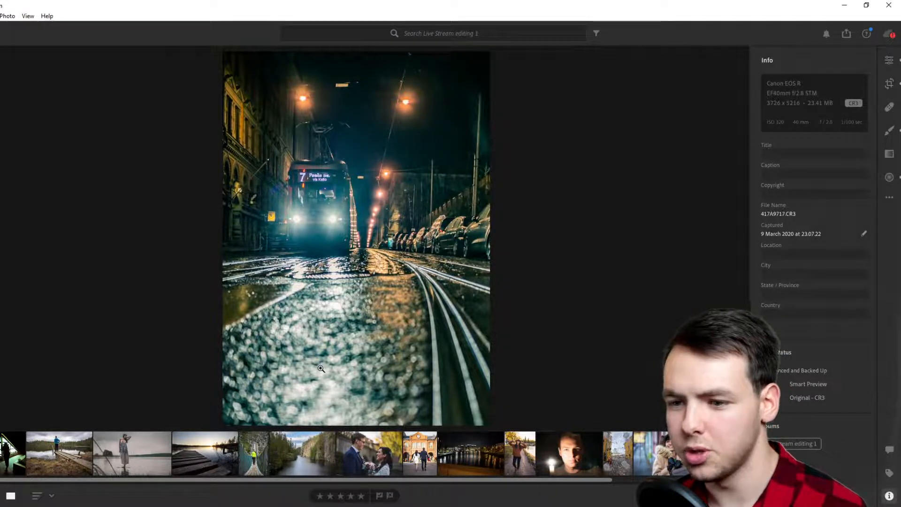
Open the photo of the wedding couple walking, compare it with its original version, and return to the edited view.
{"action": "left_click", "coordinate": [420, 453]}
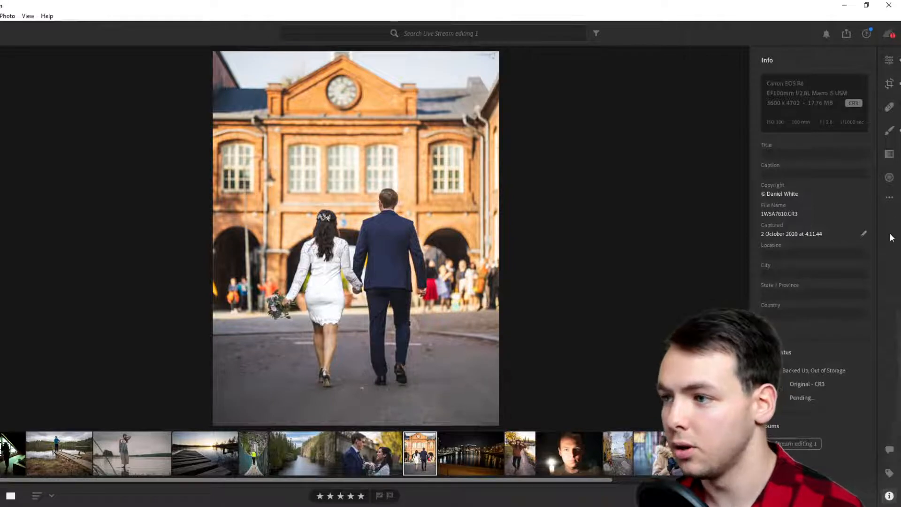
{"action": "left_click", "coordinate": [889, 197]}
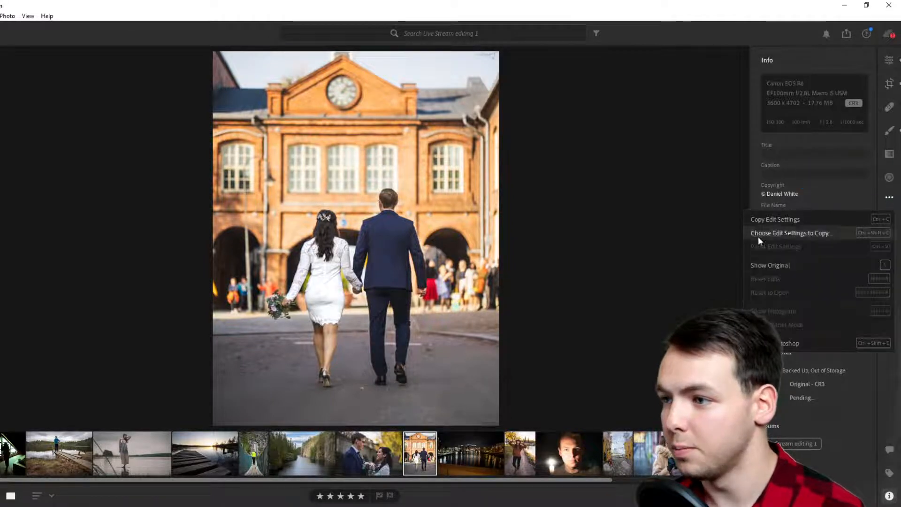
{"action": "left_click", "coordinate": [792, 267]}
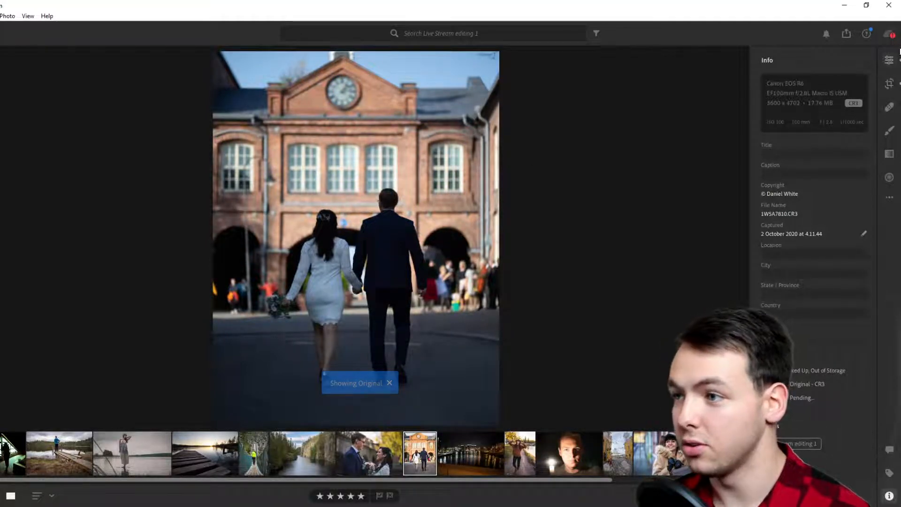
{"action": "left_click", "coordinate": [889, 60]}
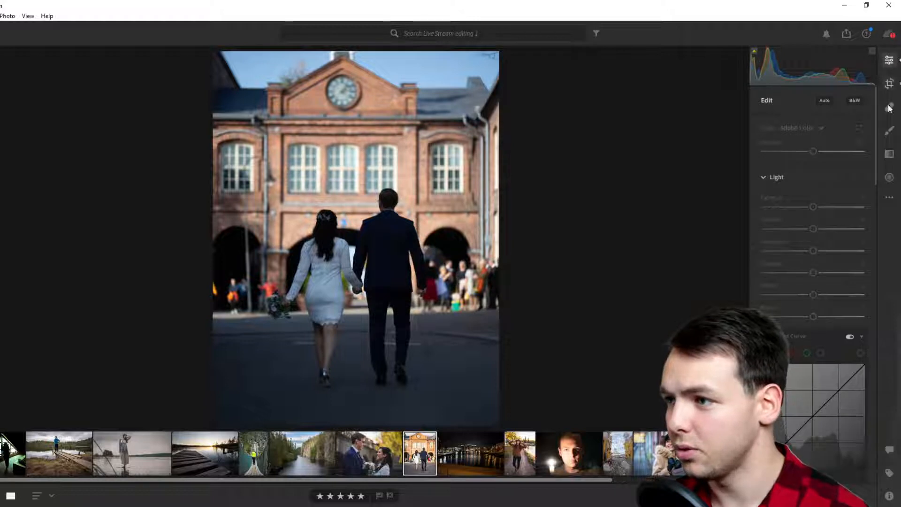
{"action": "left_click", "coordinate": [891, 201]}
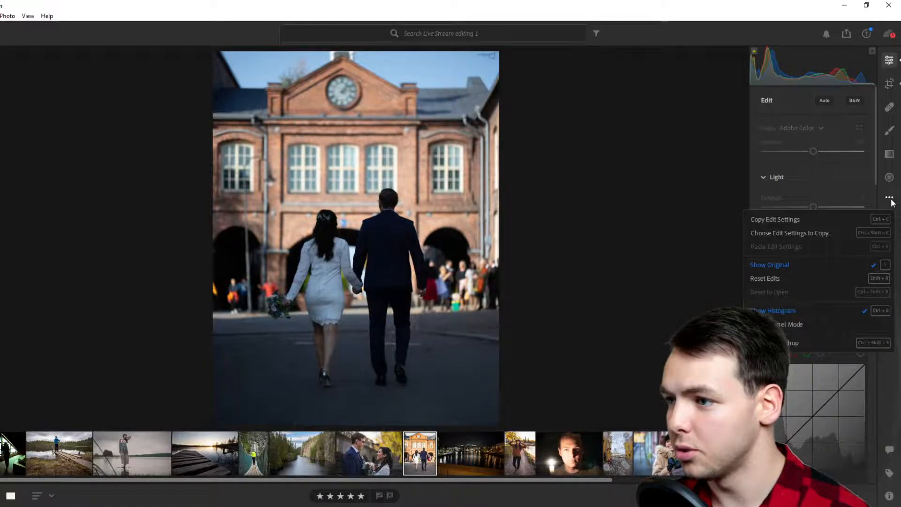
{"action": "left_click", "coordinate": [819, 262]}
Review the wedding photo's color settings, the brush adjustment painted over the brick building, and the light settings.
{"action": "scroll", "coordinate": [802, 258], "scroll_direction": "down", "scroll_amount": 6}
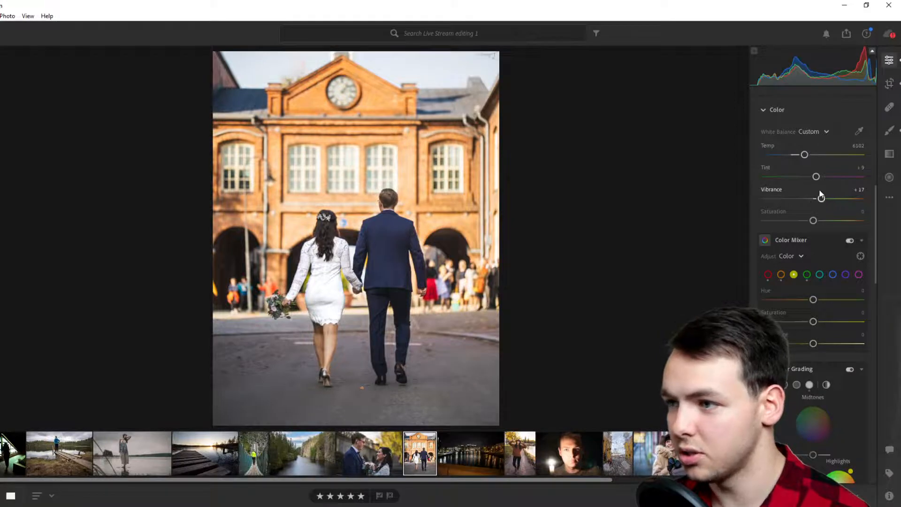
{"action": "left_click", "coordinate": [889, 131]}
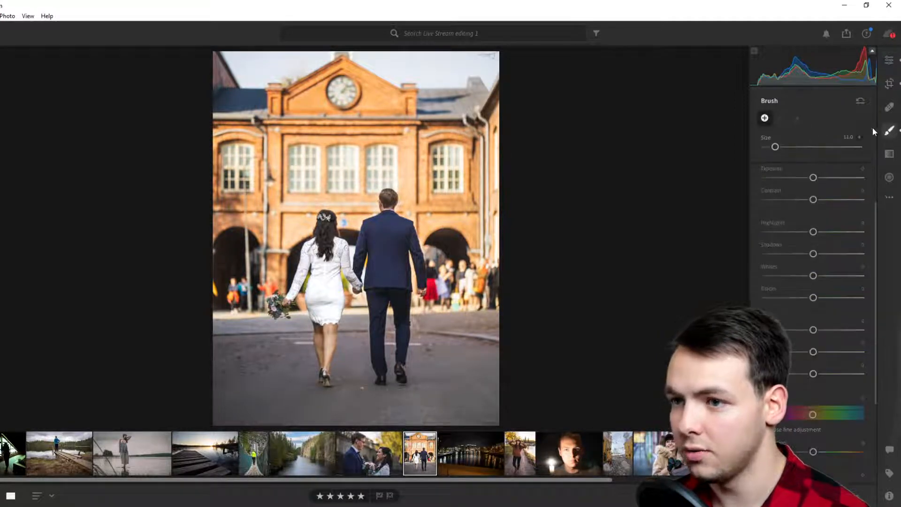
{"action": "key", "text": "h"}
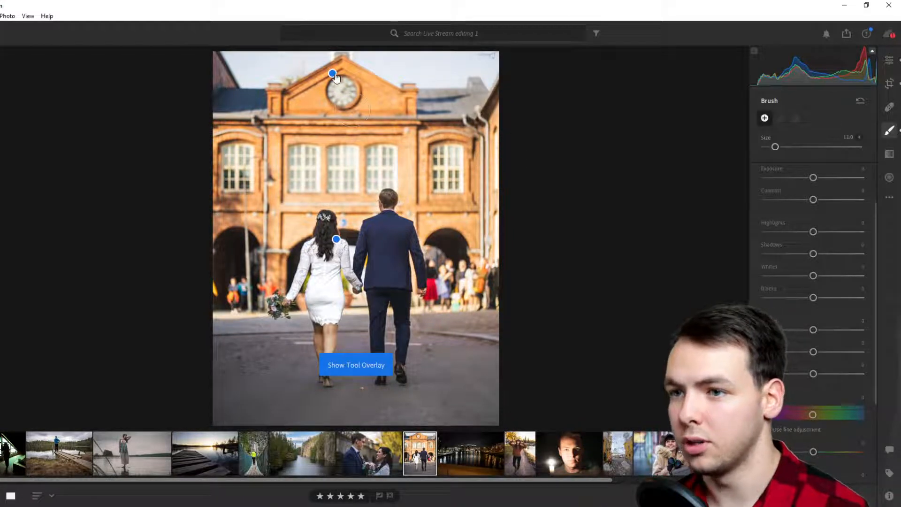
{"action": "left_click", "coordinate": [333, 75]}
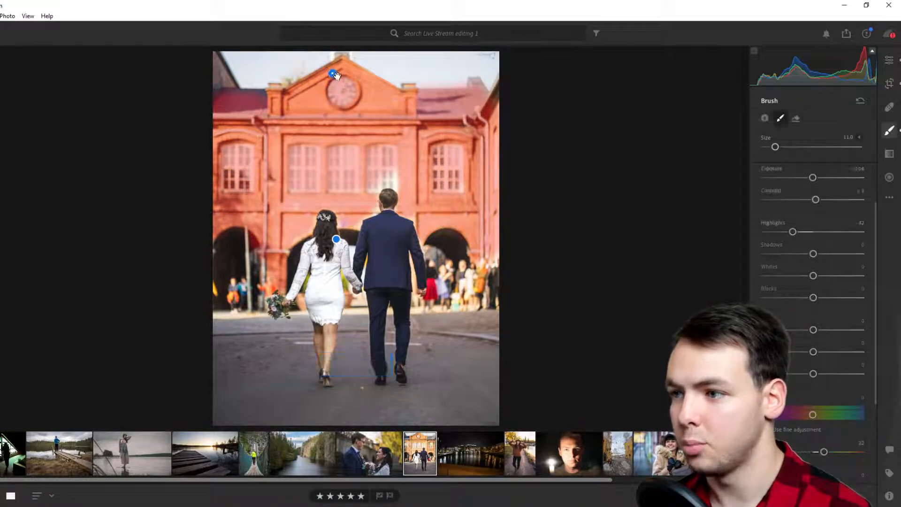
{"action": "scroll", "coordinate": [793, 246], "scroll_direction": "down", "scroll_amount": 2}
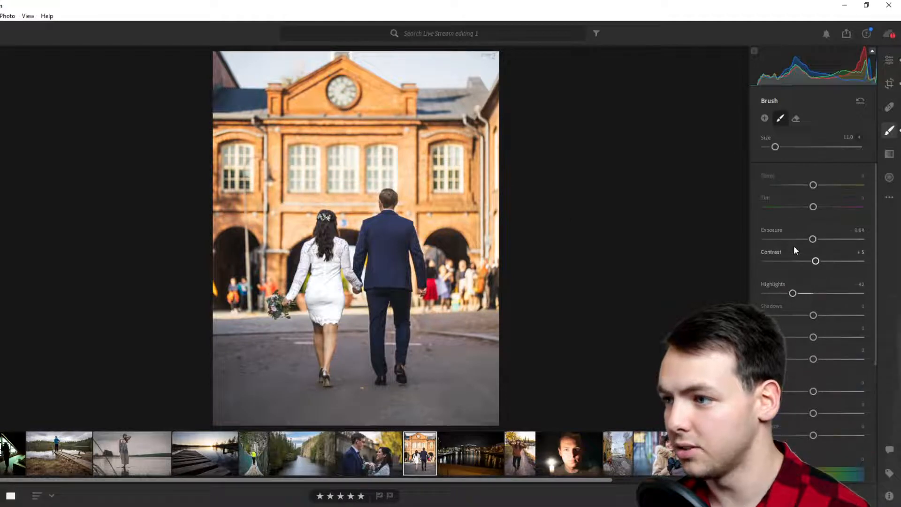
{"action": "scroll", "coordinate": [795, 250], "scroll_direction": "down", "scroll_amount": 1}
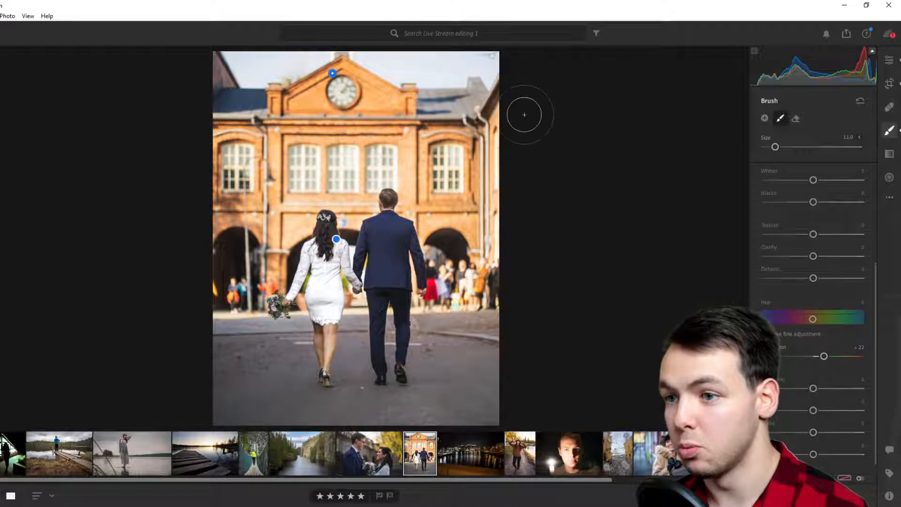
{"action": "left_click", "coordinate": [889, 59]}
{"action": "scroll", "coordinate": [840, 162], "scroll_direction": "up", "scroll_amount": 5}
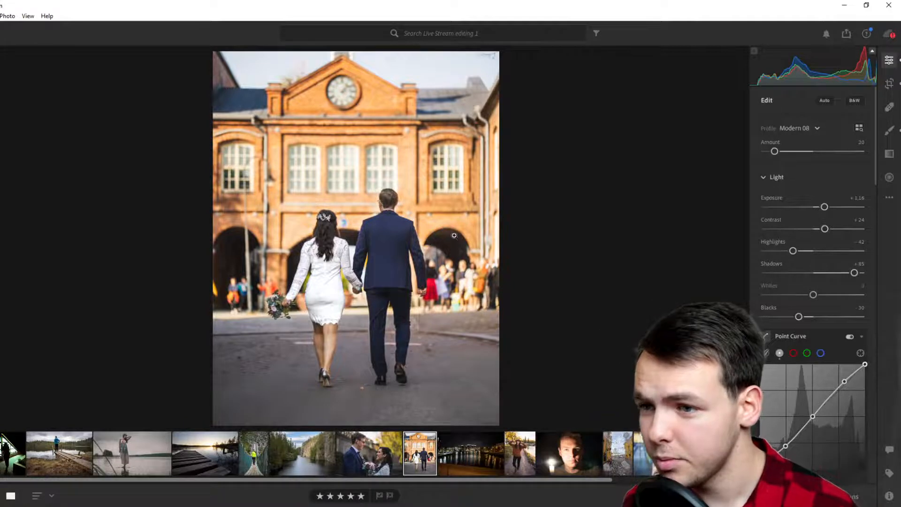
Open the photo of the woman in the brown sweater on the riverside path and reset all its edits.
{"action": "left_click", "coordinate": [519, 467]}
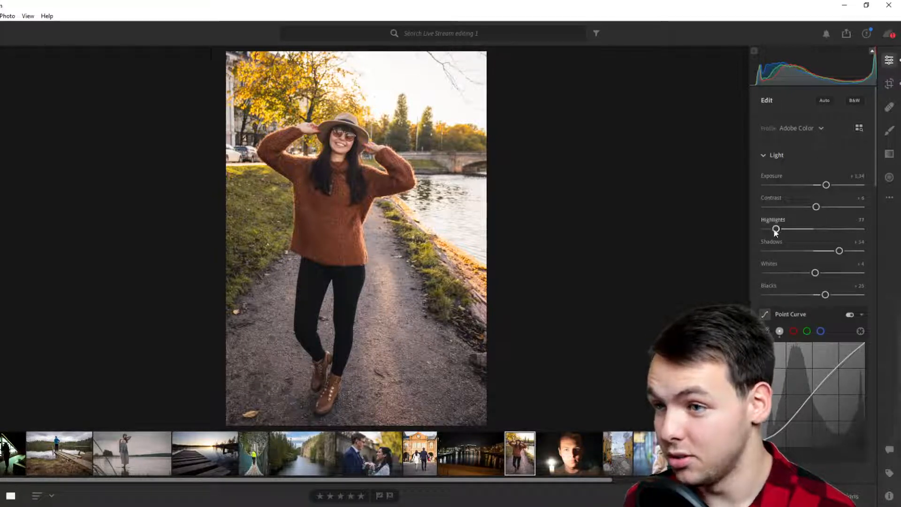
{"action": "mouse_move", "coordinate": [775, 230]}
{"action": "left_mouse_down"}
{"action": "mouse_move", "coordinate": [794, 229]}
{"action": "mouse_move", "coordinate": [761, 232]}
{"action": "left_mouse_up"}
{"action": "left_click", "coordinate": [889, 197]}
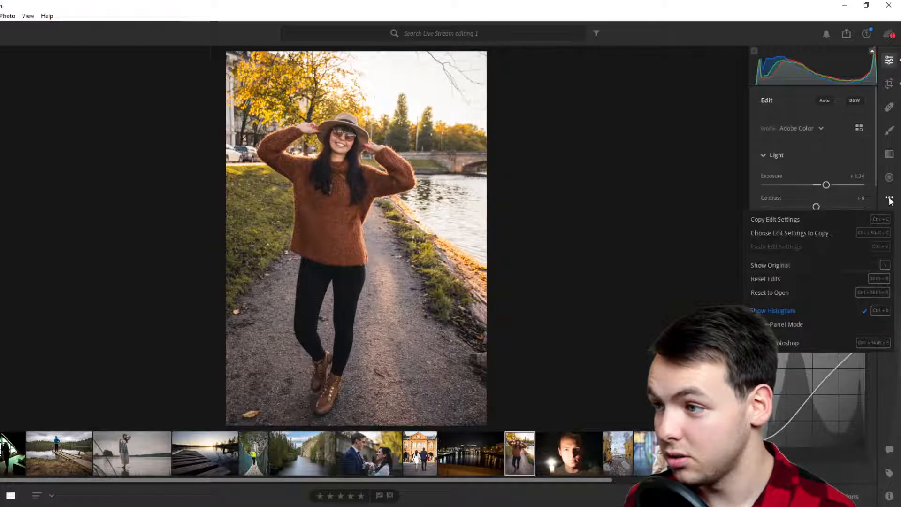
{"action": "left_click", "coordinate": [795, 280]}
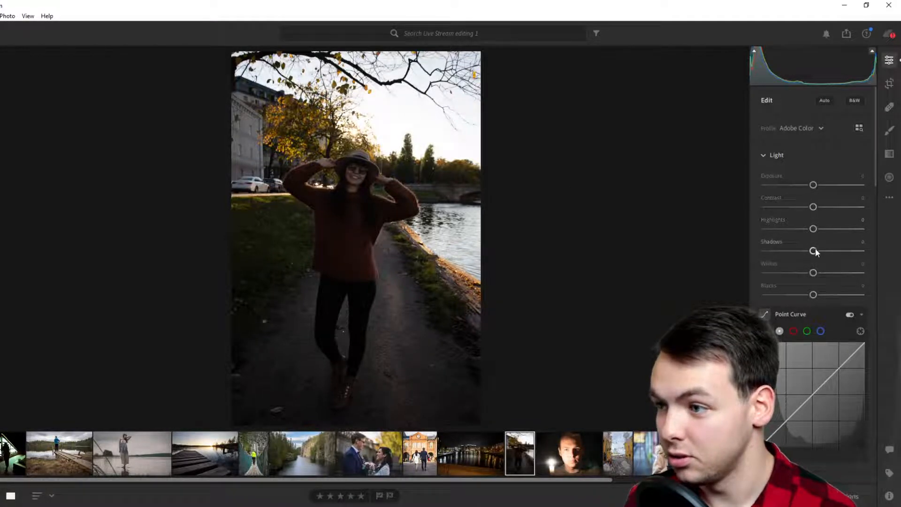
Set the woman photo's highlights to -45 and shadows to +85, and crop it tighter from the upper edge at the original aspect ratio.
{"action": "left_click_drag", "start_coordinate": [815, 250], "coordinate": [791, 229]}
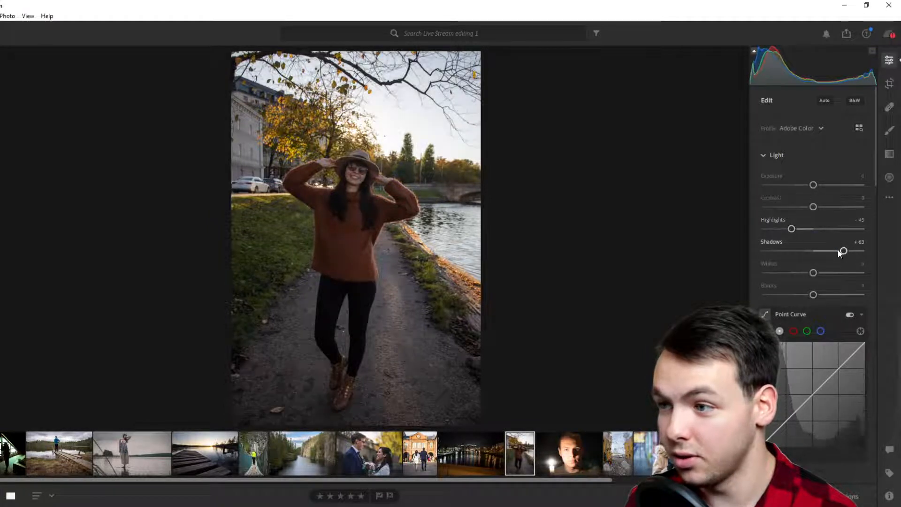
{"action": "left_click_drag", "start_coordinate": [843, 251], "coordinate": [855, 246]}
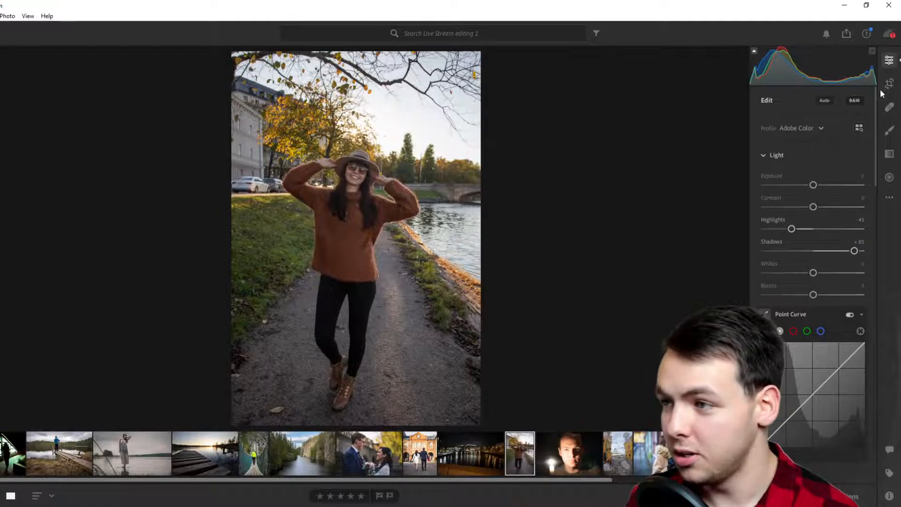
{"action": "key", "text": "c"}
{"action": "left_click_drag", "start_coordinate": [376, 54], "coordinate": [375, 96]}
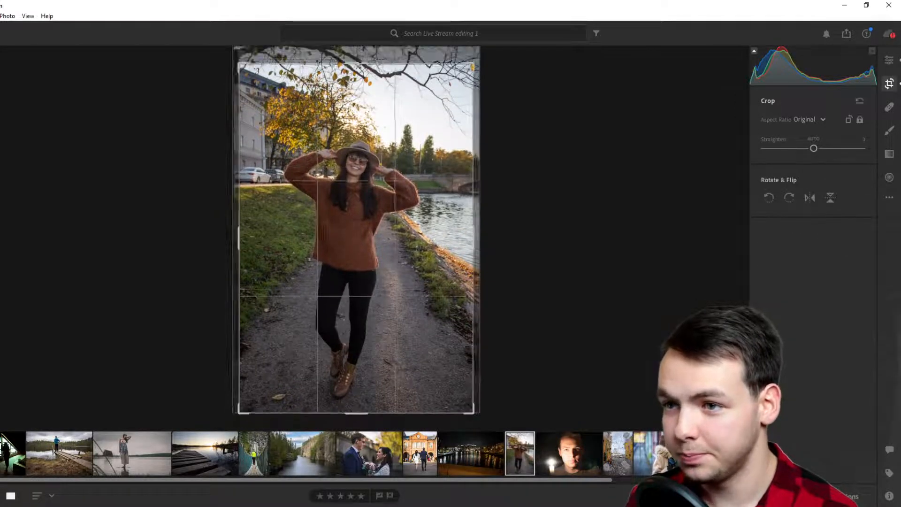
Set the vibrance of the cropped riverside photo to +40.
{"action": "left_click", "coordinate": [889, 60]}
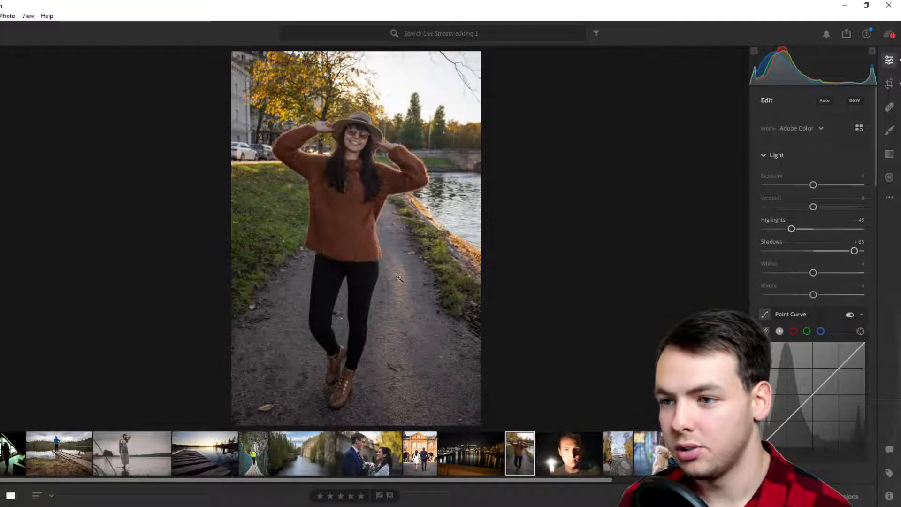
{"action": "scroll", "coordinate": [829, 301], "scroll_direction": "down", "scroll_amount": 5}
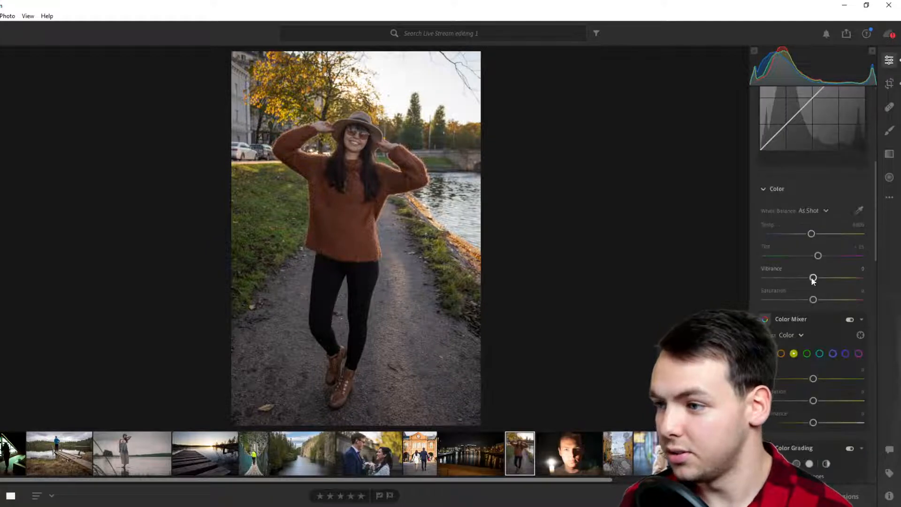
{"action": "left_click_drag", "start_coordinate": [824, 278], "coordinate": [832, 278]}
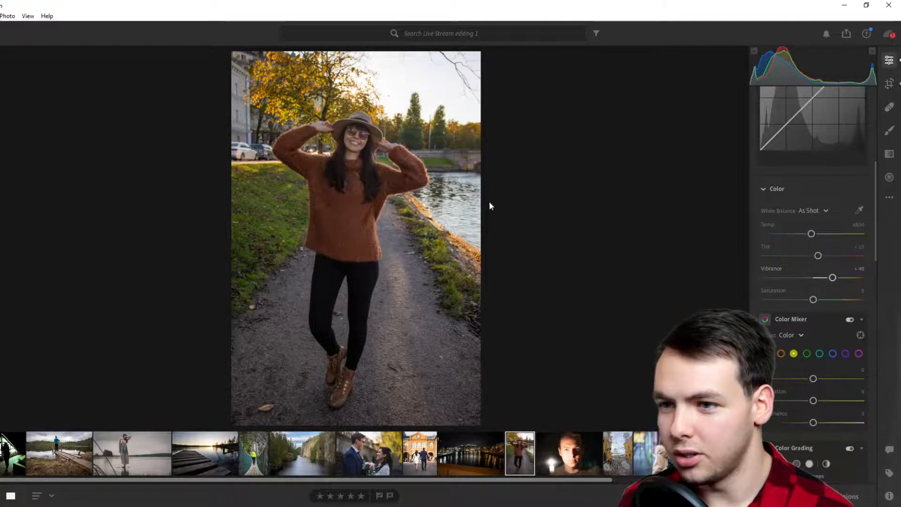
Zoom in on the woman's hand and fuzzy sleeve to examine the detail, and return to the full view.
{"action": "left_click", "coordinate": [408, 149]}
{"action": "left_click_drag", "start_coordinate": [407, 148], "coordinate": [368, 214]}
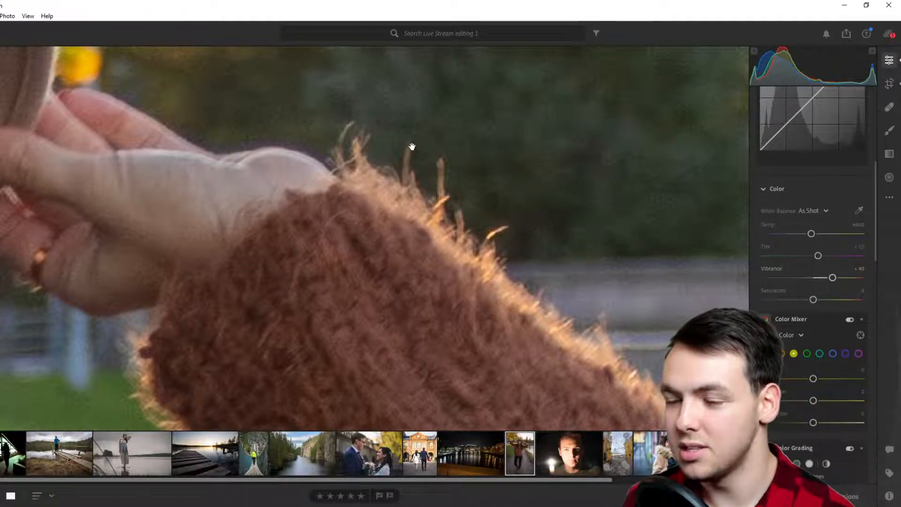
{"action": "left_click", "coordinate": [357, 266]}
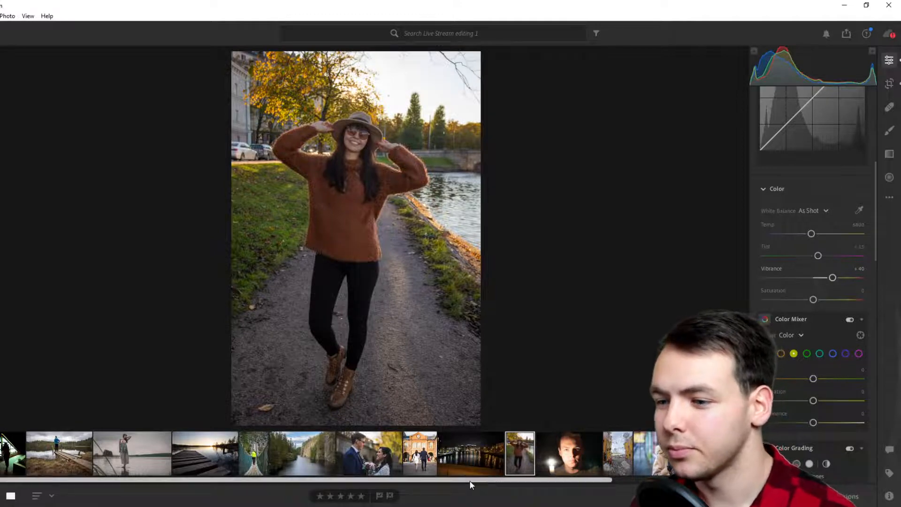
Open the photo of the river between rocky cliffs, compare it with its original version, and return to the edited view.
{"action": "left_click_drag", "start_coordinate": [507, 476], "coordinate": [576, 484]}
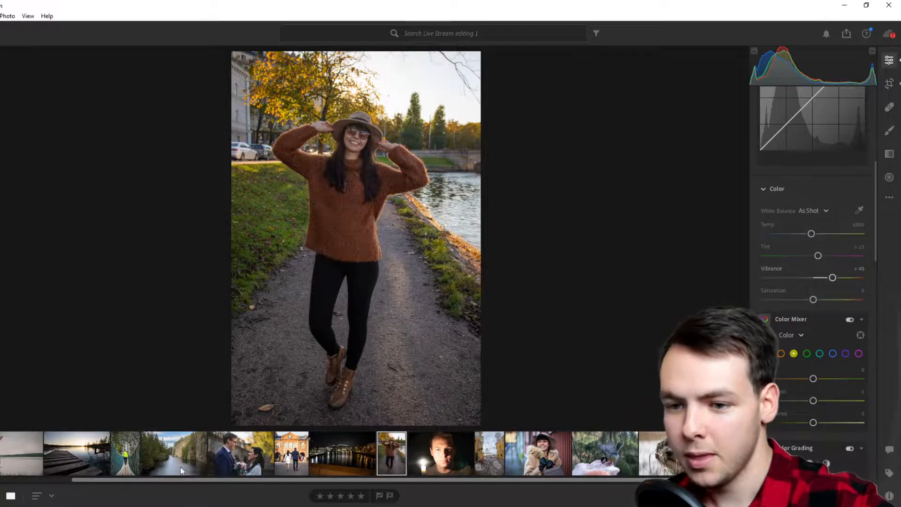
{"action": "scroll", "coordinate": [181, 466], "scroll_direction": "up", "scroll_amount": 3}
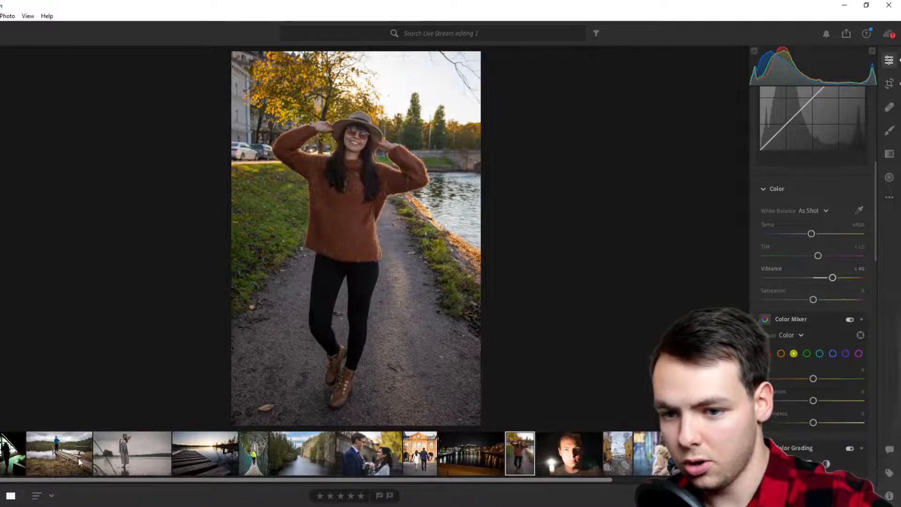
{"action": "left_click", "coordinate": [300, 453]}
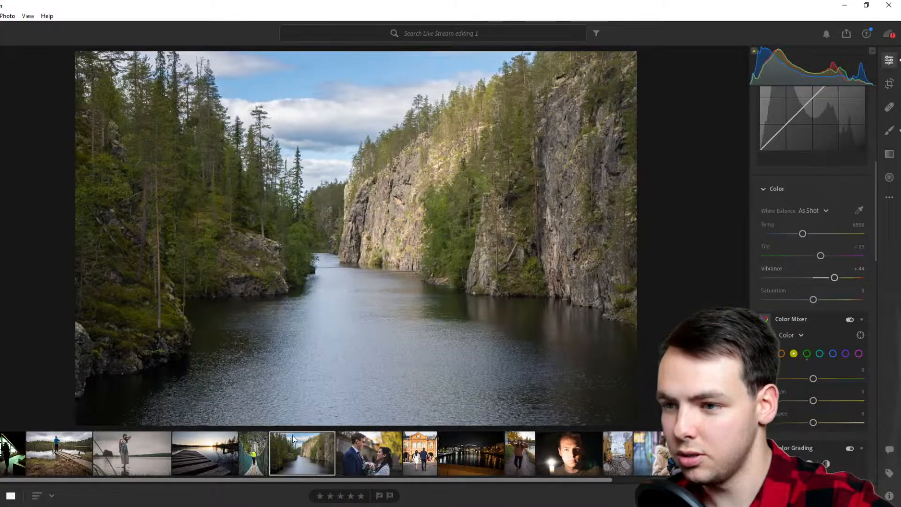
{"action": "left_click", "coordinate": [893, 196]}
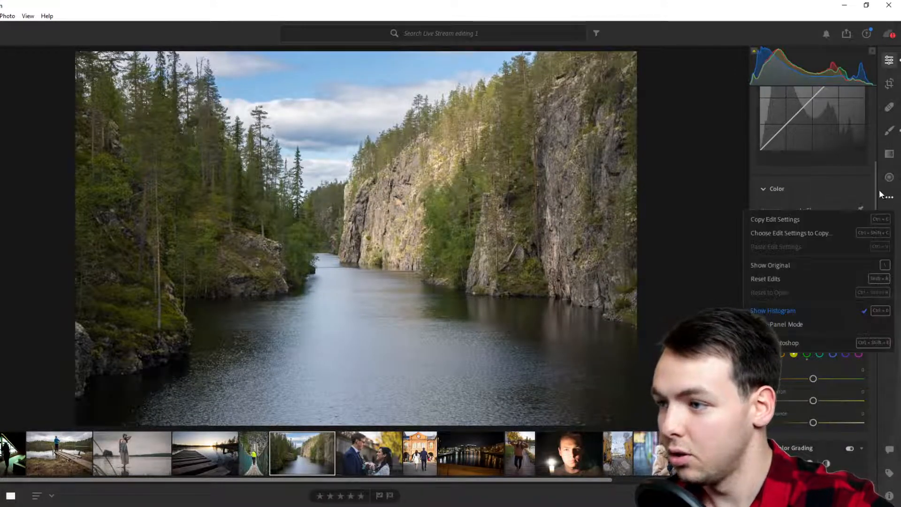
{"action": "left_click", "coordinate": [800, 269]}
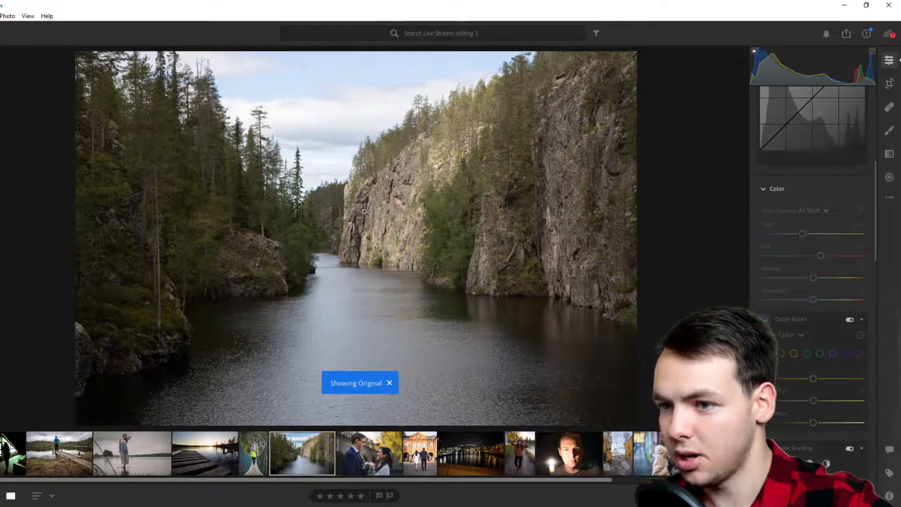
{"action": "key", "text": "\\"}
{"action": "left_click", "coordinate": [889, 198]}
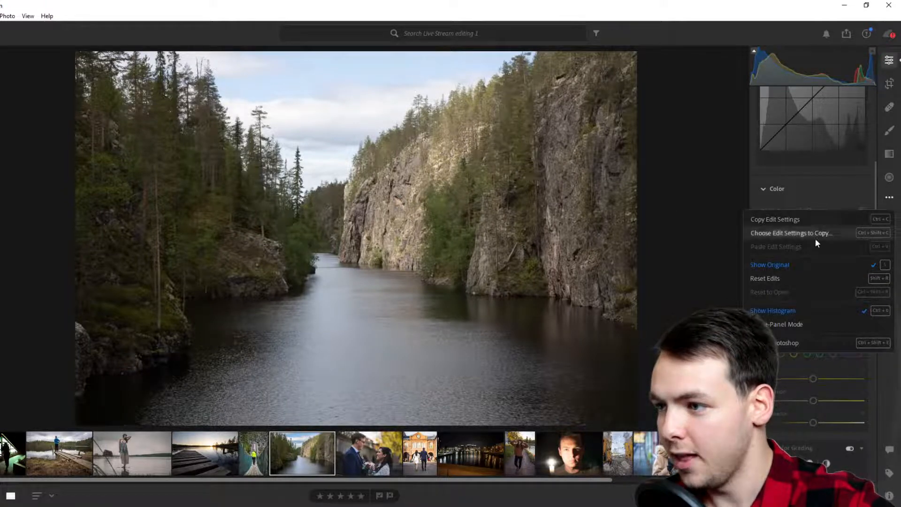
{"action": "left_click", "coordinate": [807, 263]}
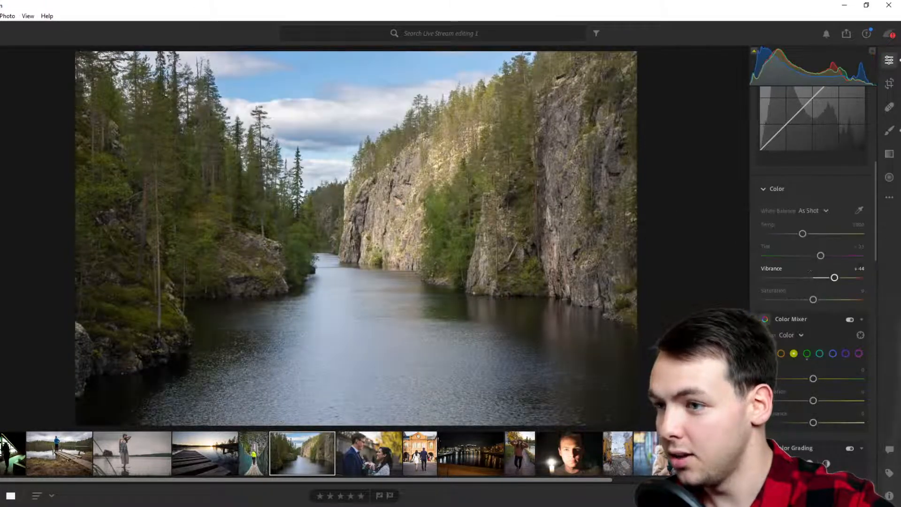
Reset the river photo's edits and set exposure to +0.20, contrast to +32, highlights to -40 and shadows to +34.
{"action": "left_click", "coordinate": [889, 197]}
{"action": "left_click", "coordinate": [795, 265]}
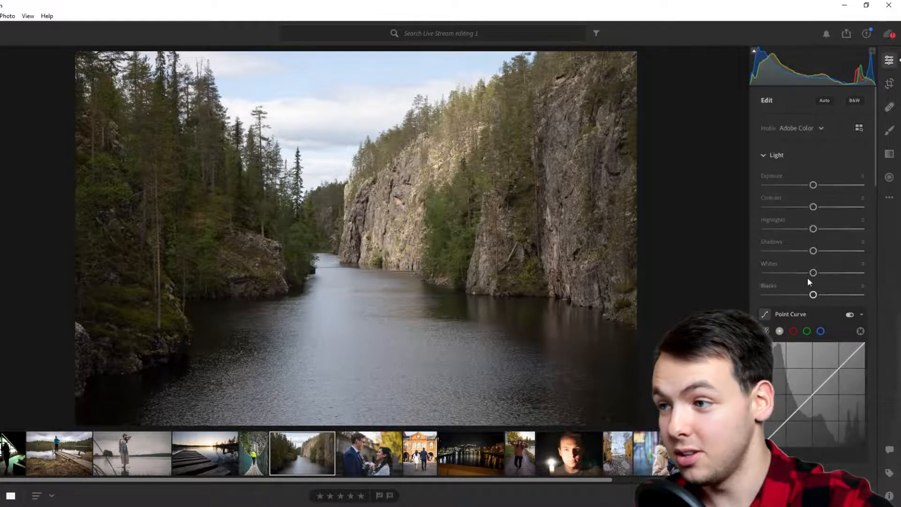
{"action": "left_click_drag", "start_coordinate": [813, 207], "coordinate": [829, 251]}
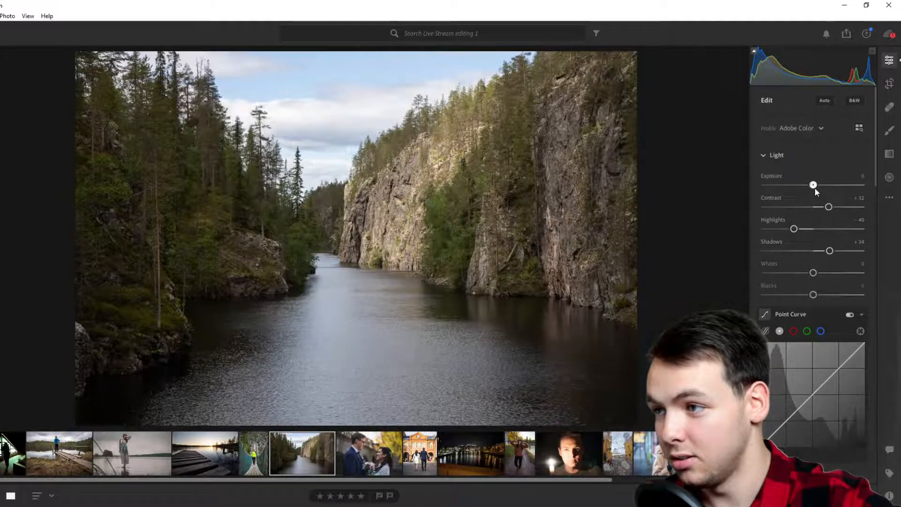
{"action": "left_click_drag", "start_coordinate": [815, 188], "coordinate": [816, 187]}
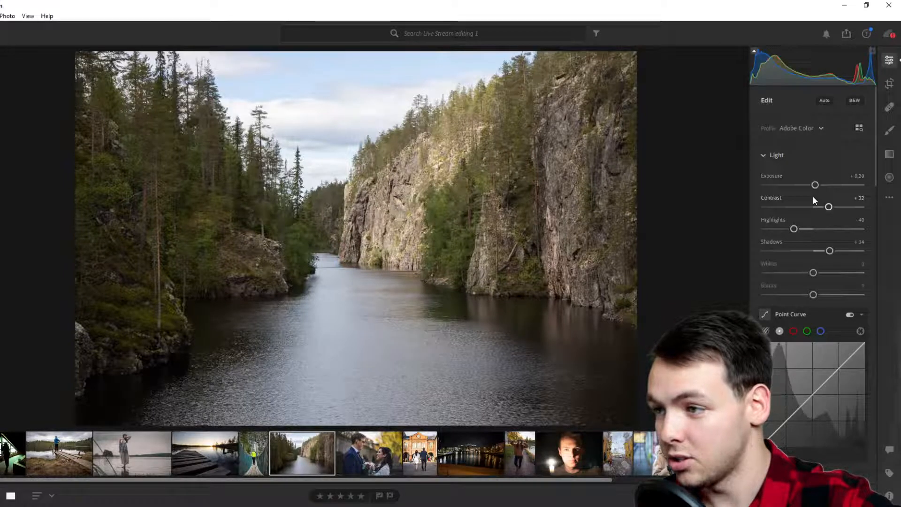
Check the capture information of the river photo and the neighbouring suspension bridge photo, and return to editing the river photo.
{"action": "scroll", "coordinate": [821, 245], "scroll_direction": "down", "scroll_amount": 5}
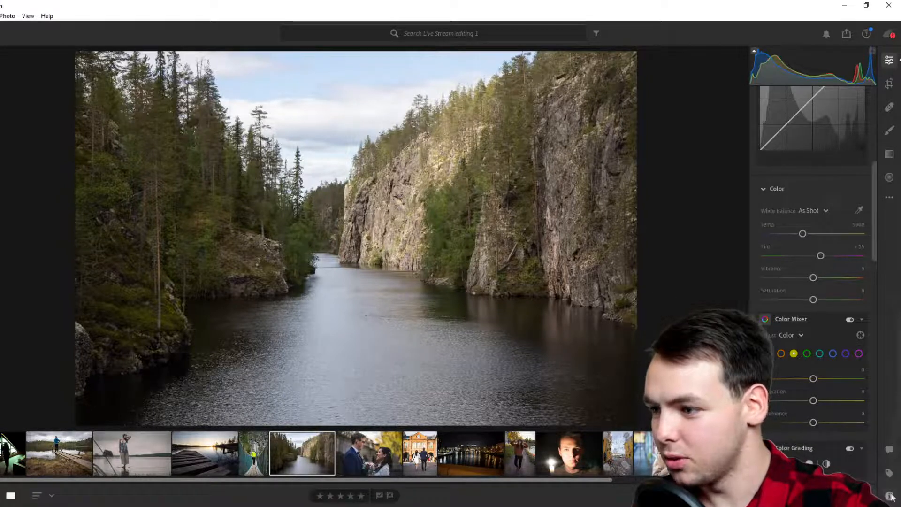
{"action": "key", "text": "i"}
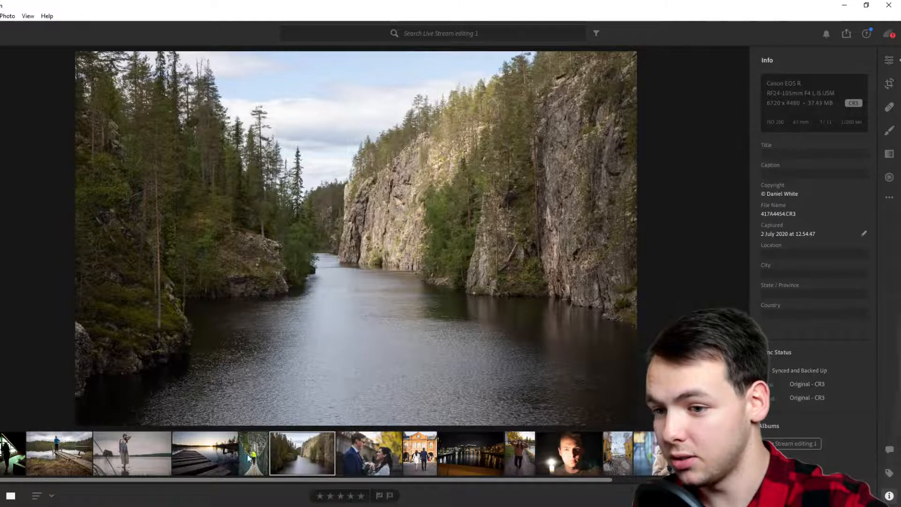
{"action": "key", "text": "Left"}
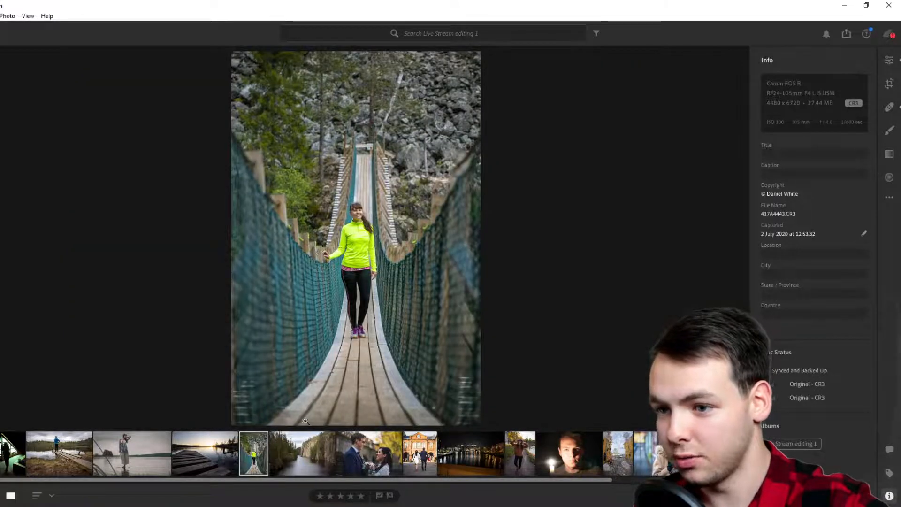
{"action": "left_click", "coordinate": [300, 458]}
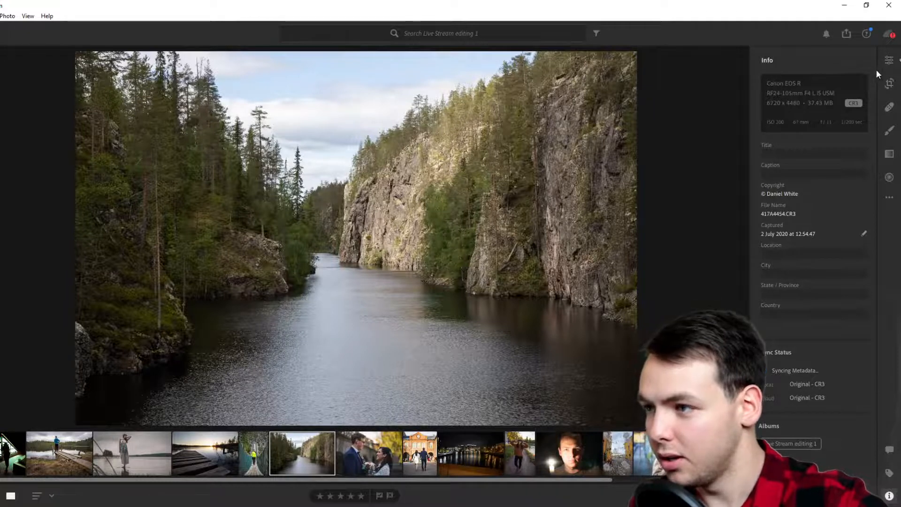
{"action": "left_click", "coordinate": [889, 60]}
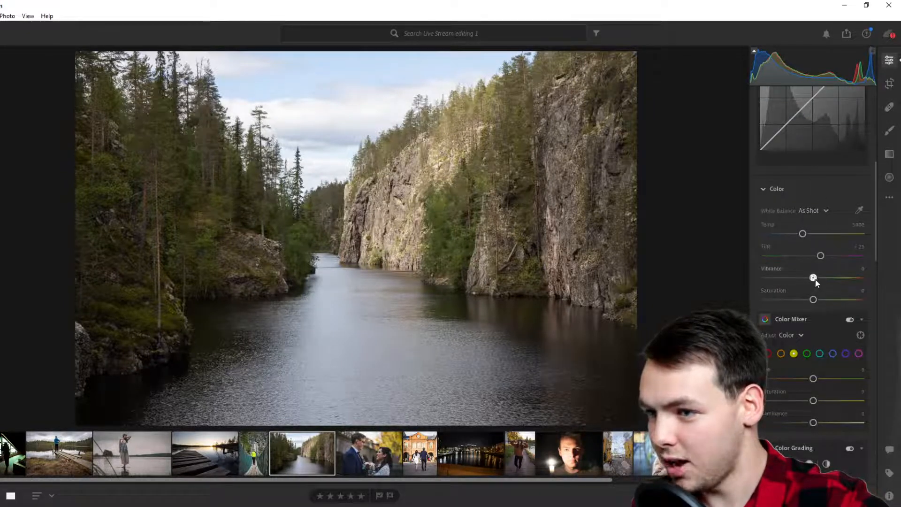
Raise the river photo's vibrance slightly, set its vignette to -5, and look through the remaining edit settings.
{"action": "left_click_drag", "start_coordinate": [815, 279], "coordinate": [818, 280]}
{"action": "scroll", "coordinate": [812, 316], "scroll_direction": "down", "scroll_amount": 10}
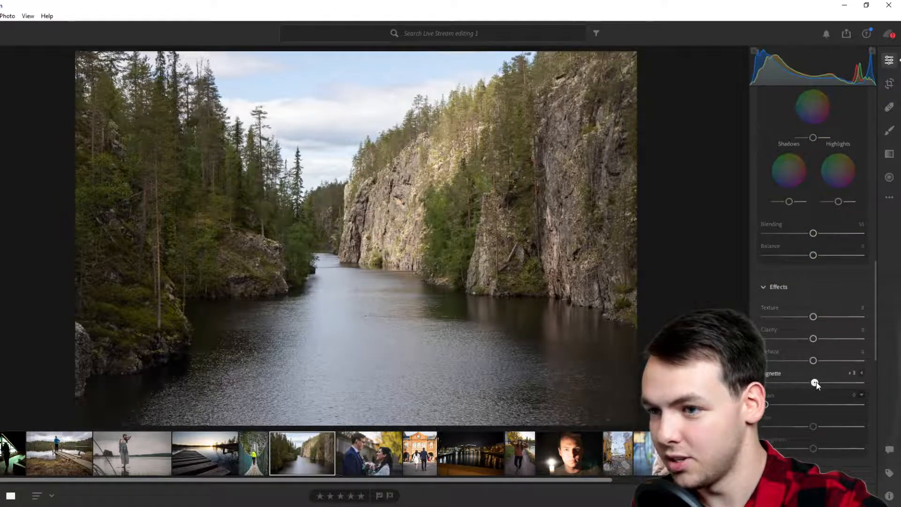
{"action": "left_click_drag", "start_coordinate": [813, 382], "coordinate": [810, 382]}
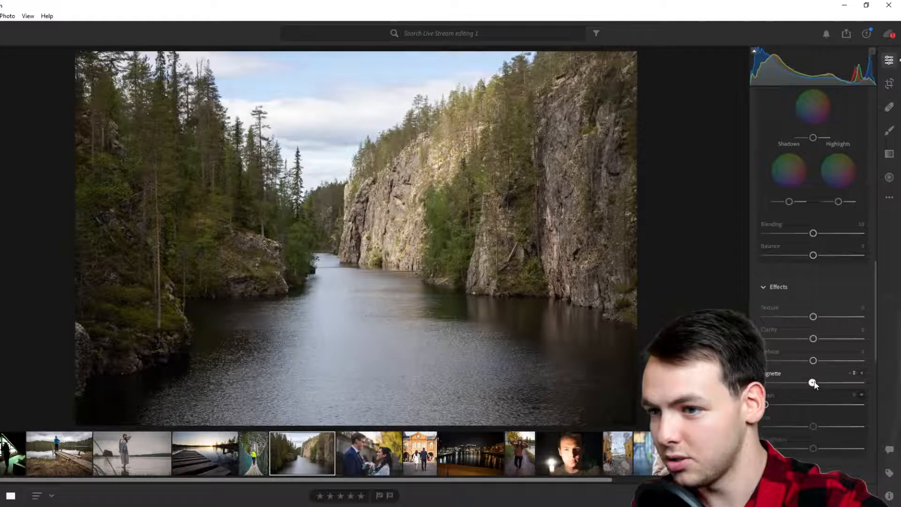
{"action": "left_click_drag", "start_coordinate": [812, 383], "coordinate": [815, 384]}
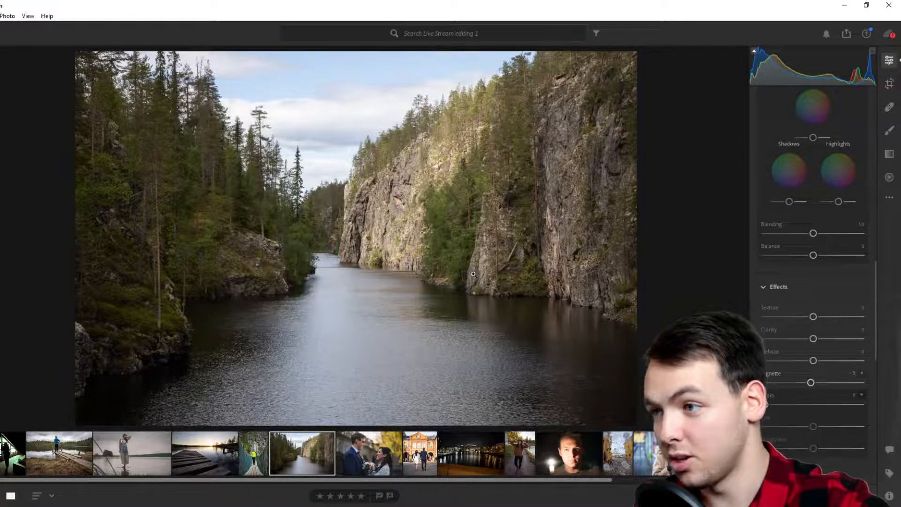
{"action": "scroll", "coordinate": [816, 305], "scroll_direction": "up", "scroll_amount": 10}
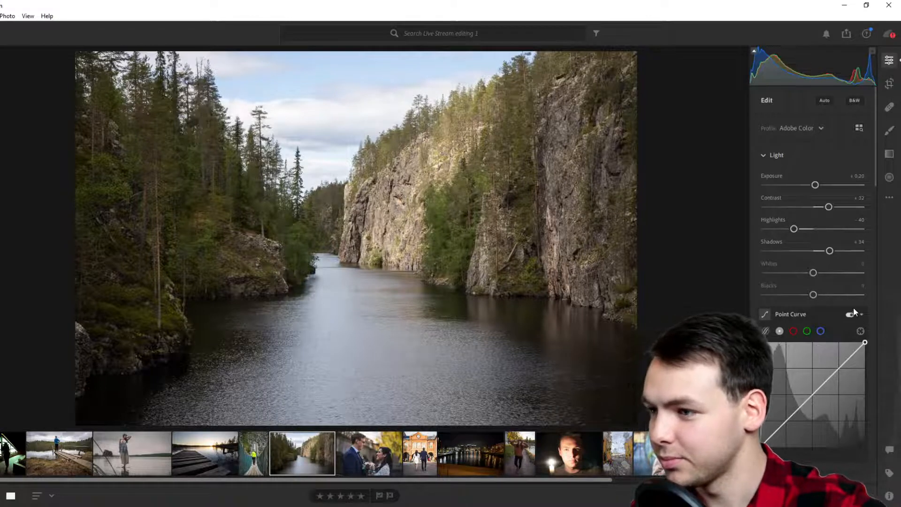
{"action": "scroll", "coordinate": [853, 308], "scroll_direction": "down", "scroll_amount": 15}
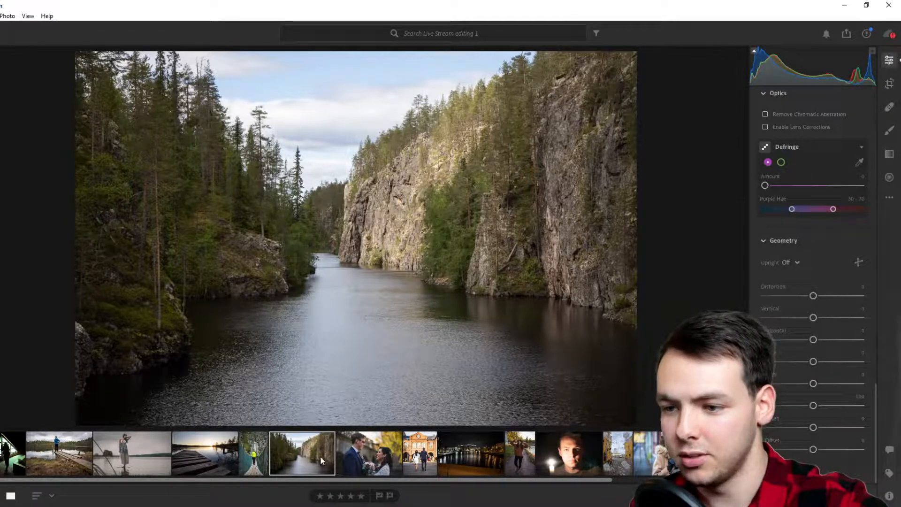
Open the close-up eye photo with its capture information, and compare the edited version with the original.
{"action": "left_click_drag", "start_coordinate": [62, 480], "coordinate": [280, 486]}
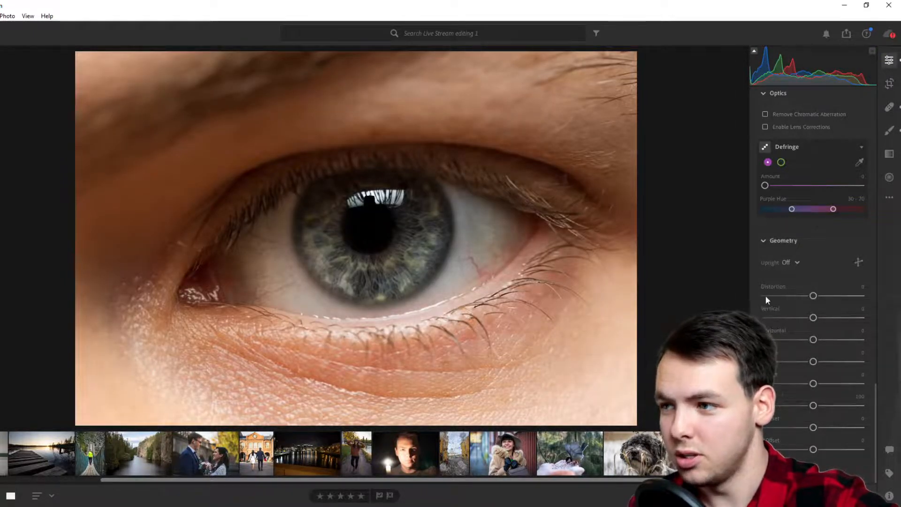
{"action": "key", "text": "i"}
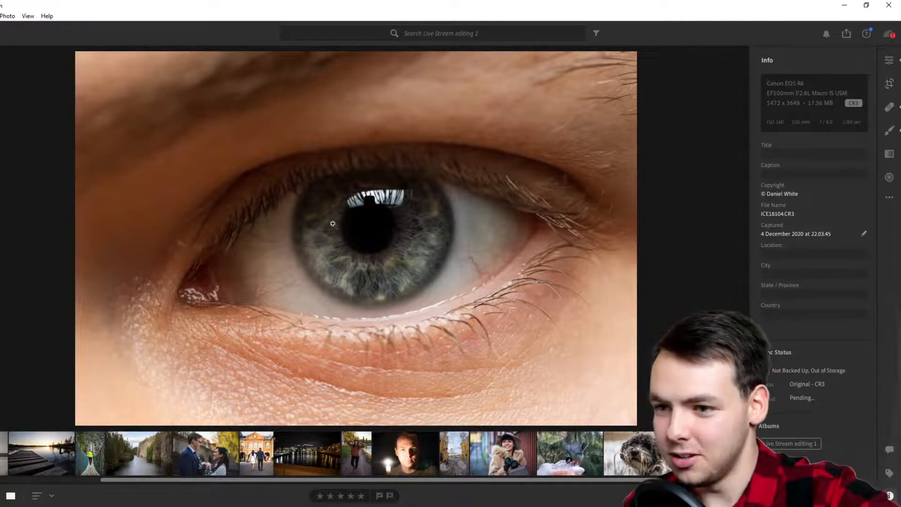
{"action": "left_click", "coordinate": [889, 198]}
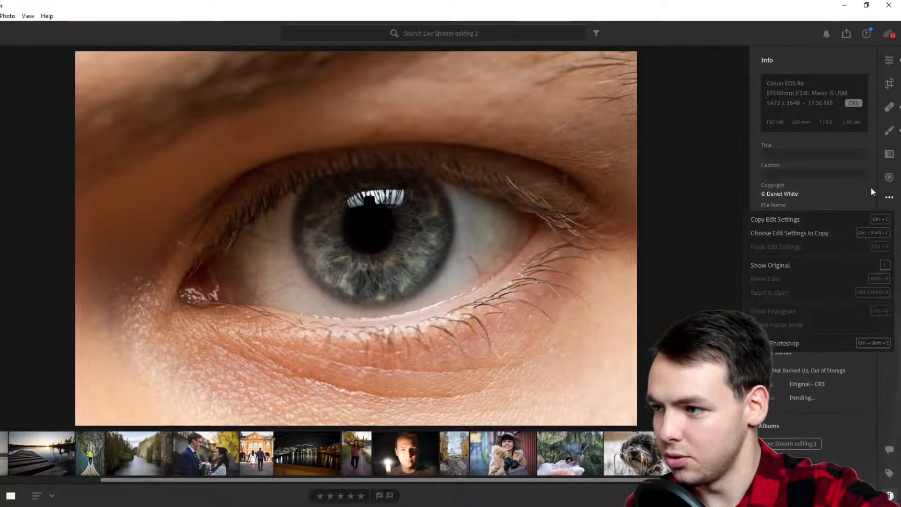
{"action": "left_click", "coordinate": [797, 266]}
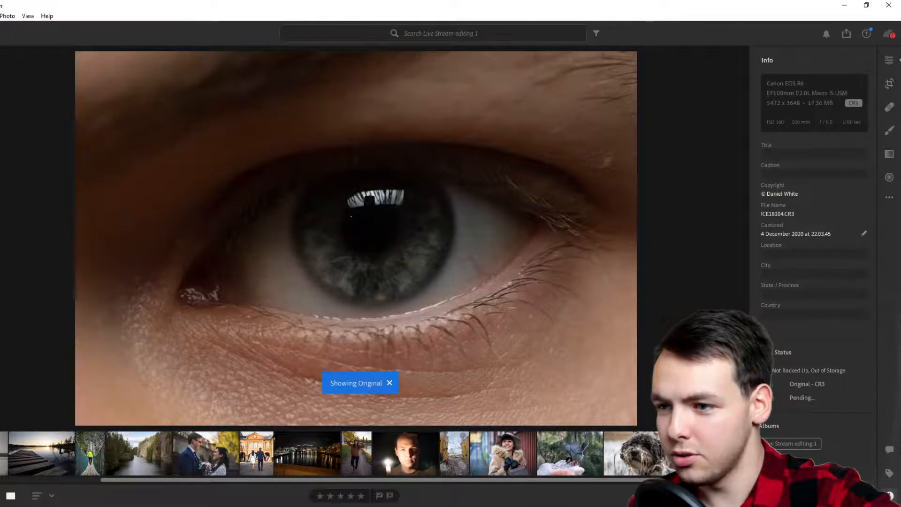
{"action": "left_click", "coordinate": [889, 197]}
{"action": "left_click", "coordinate": [781, 267]}
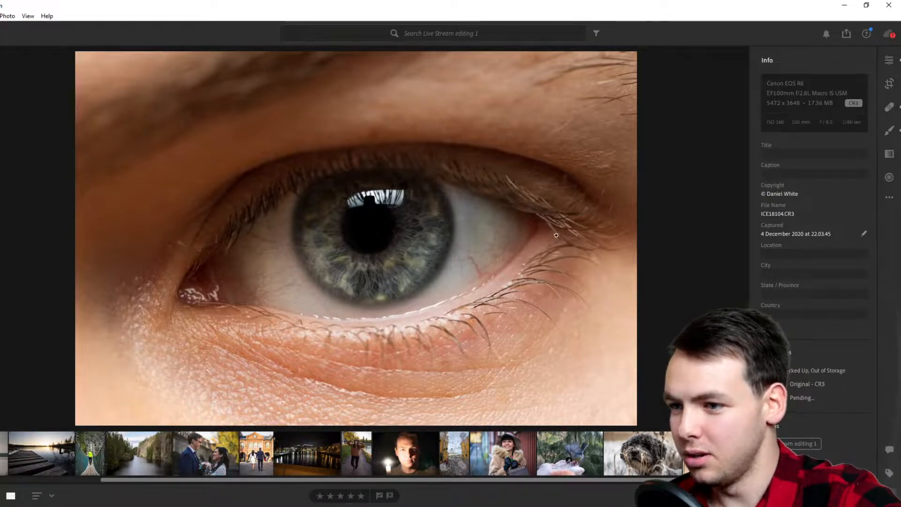
Reset the eye photo's edits and set exposure to +1.01 and contrast to +16.
{"action": "left_click", "coordinate": [889, 197]}
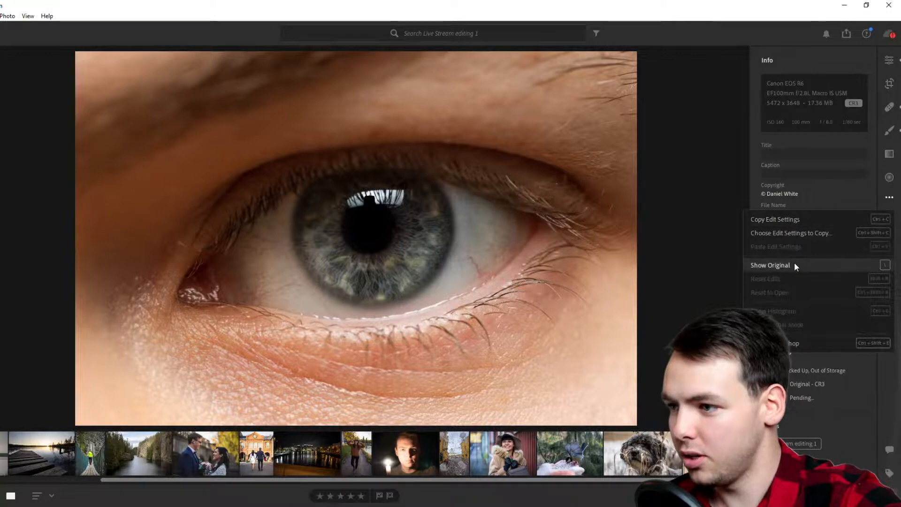
{"action": "left_click", "coordinate": [796, 266]}
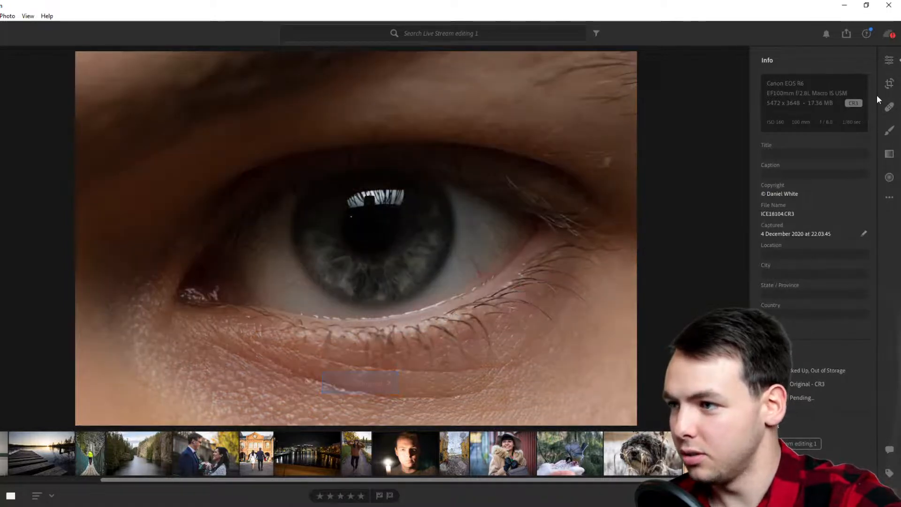
{"action": "left_click", "coordinate": [891, 61]}
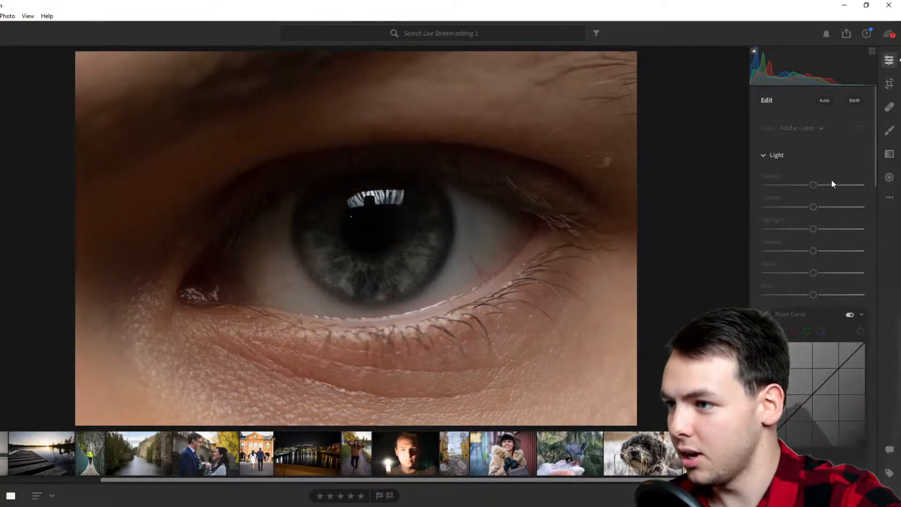
{"action": "left_click", "coordinate": [889, 197]}
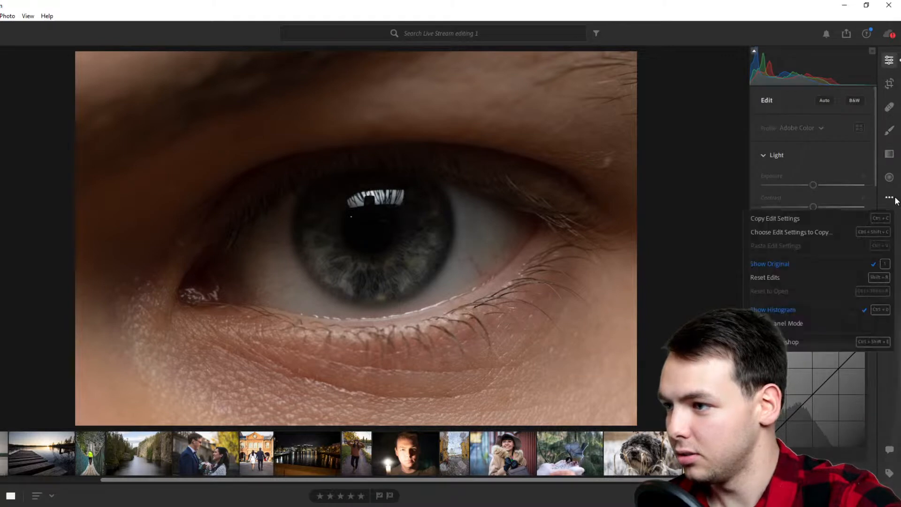
{"action": "left_click", "coordinate": [782, 278]}
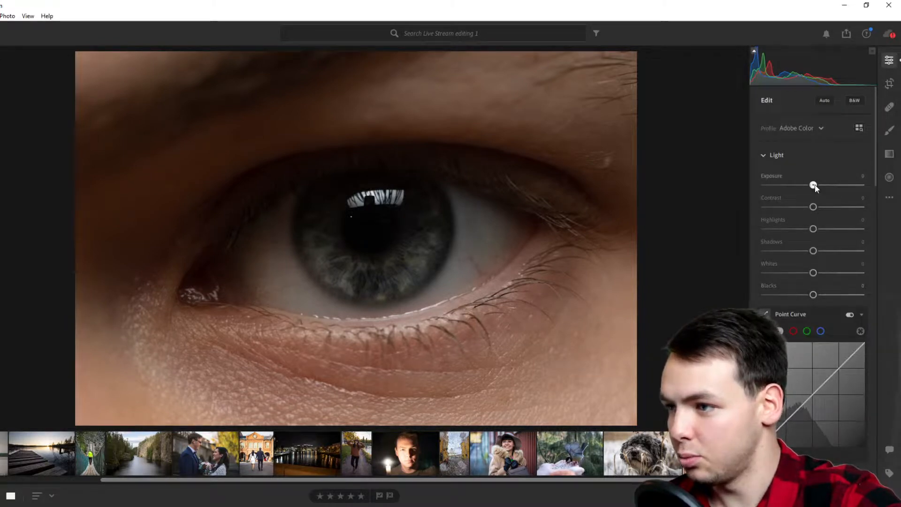
{"action": "left_click_drag", "start_coordinate": [814, 185], "coordinate": [819, 209]}
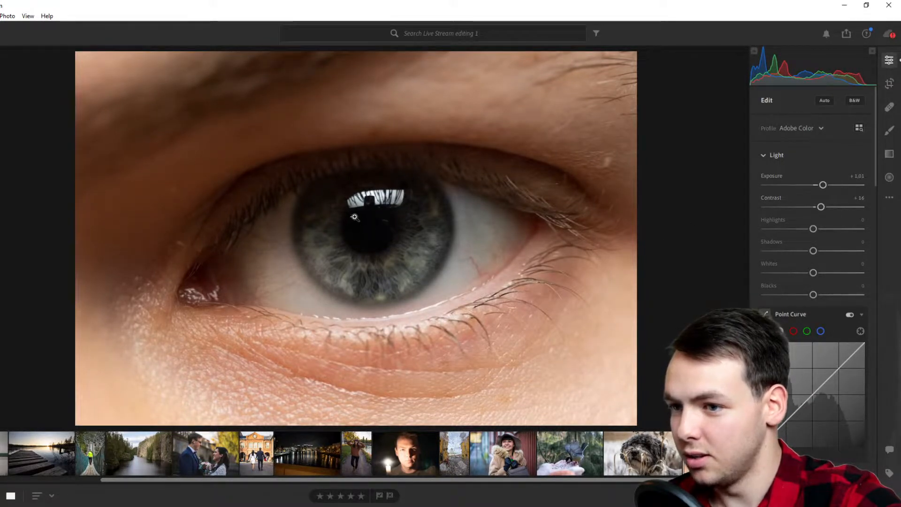
Remove the small bright spot in the iris beside the pupil with the Healing Brush in Heal mode.
{"action": "left_click", "coordinate": [890, 107]}
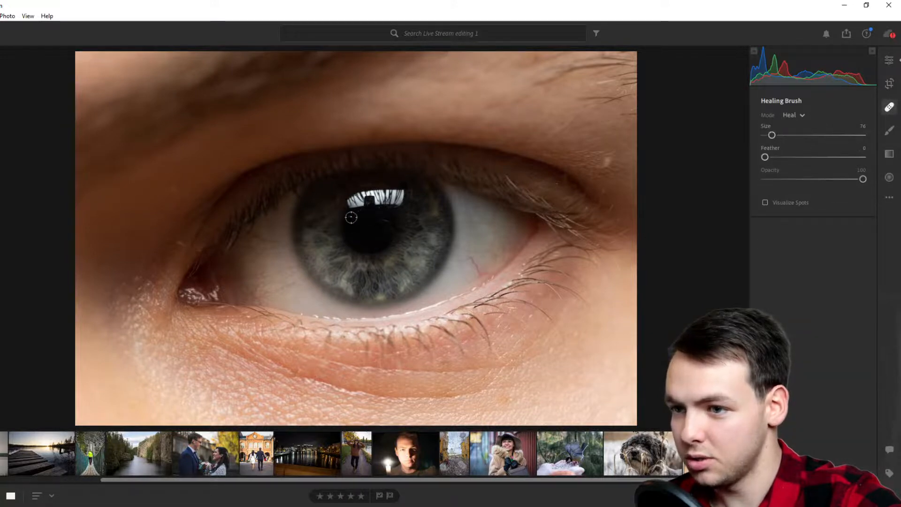
{"action": "left_click", "coordinate": [351, 216]}
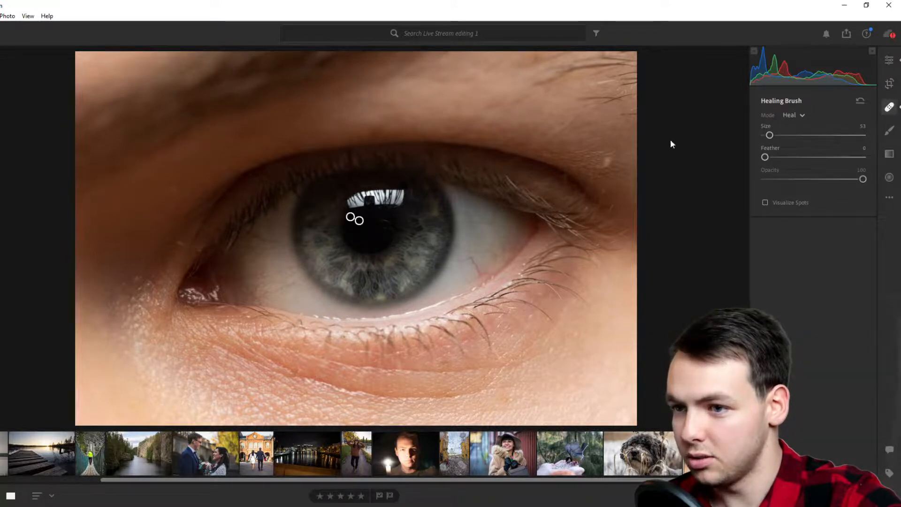
{"action": "left_click", "coordinate": [889, 61]}
Set the eye photo's vibrance to +15, texture to +12, clarity to +9 and sharpening to 52.
{"action": "scroll", "coordinate": [791, 273], "scroll_direction": "down", "scroll_amount": 10}
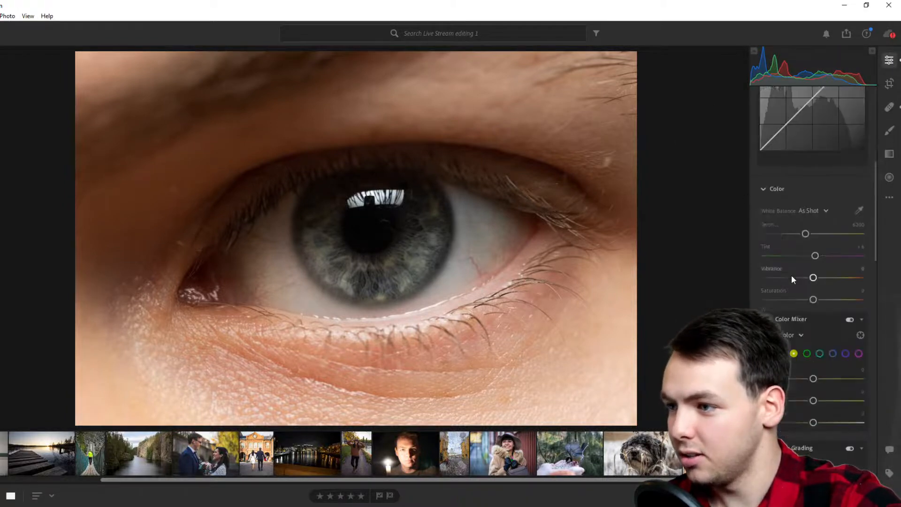
{"action": "left_click_drag", "start_coordinate": [814, 178], "coordinate": [818, 177]}
{"action": "scroll", "coordinate": [801, 235], "scroll_direction": "down", "scroll_amount": 8}
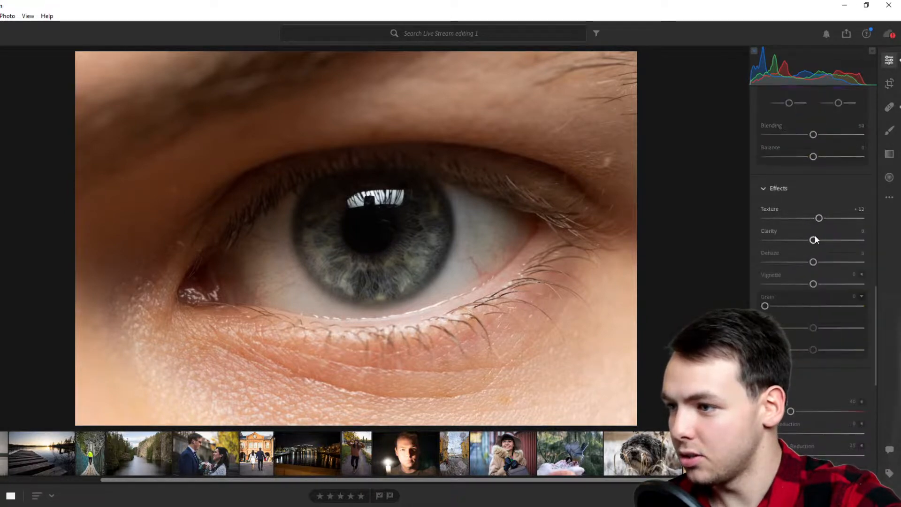
{"action": "left_click_drag", "start_coordinate": [814, 240], "coordinate": [818, 240]}
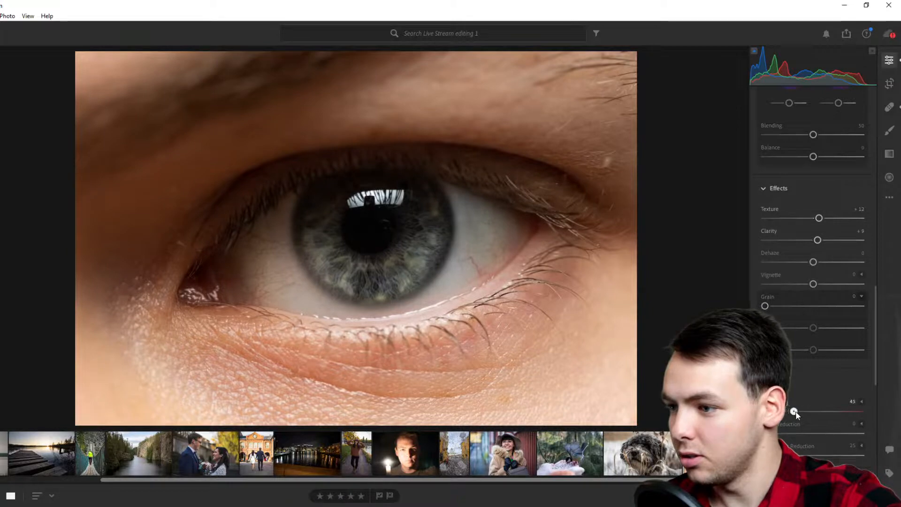
{"action": "left_click_drag", "start_coordinate": [791, 411], "coordinate": [798, 413]}
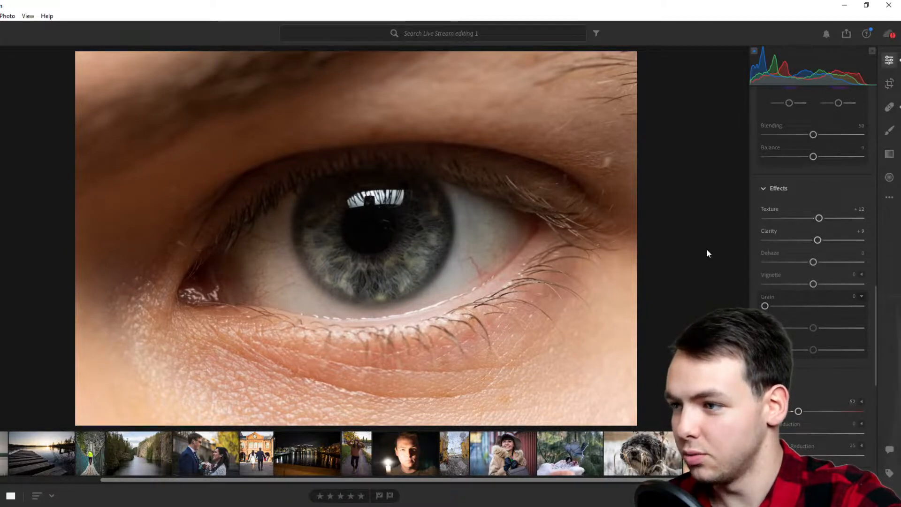
Raise the yellow saturation slightly in the Color Mixer, set green saturation to +9, and set overall saturation to +6.
{"action": "scroll", "coordinate": [814, 251], "scroll_direction": "up", "scroll_amount": 10}
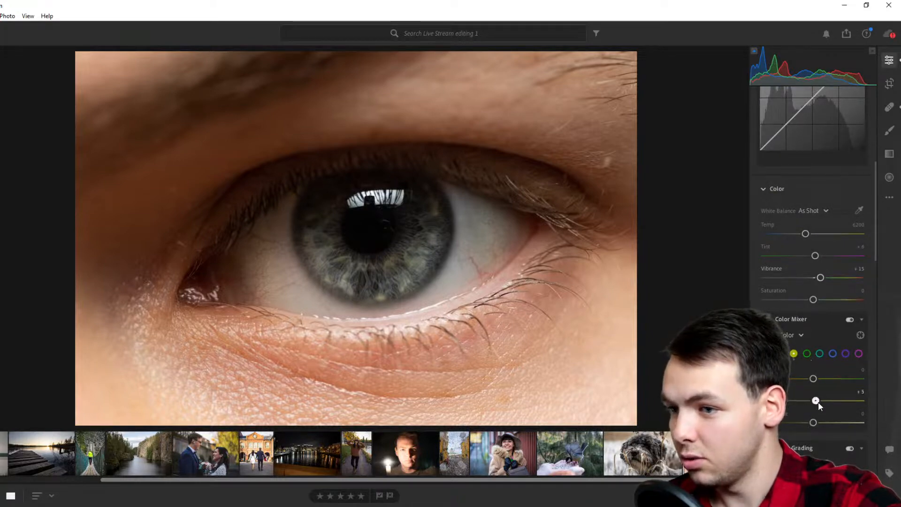
{"action": "left_click", "coordinate": [806, 353]}
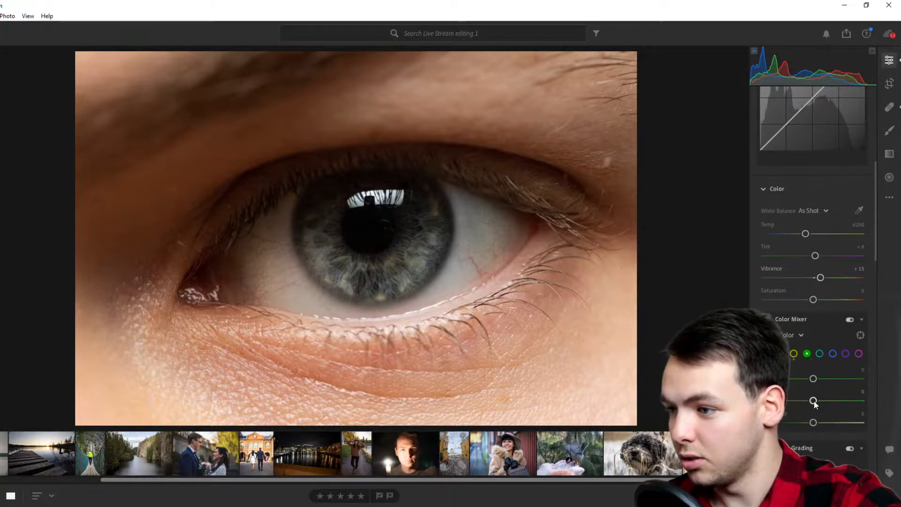
{"action": "mouse_move", "coordinate": [814, 400]}
{"action": "left_mouse_down"}
{"action": "mouse_move", "coordinate": [829, 400]}
{"action": "mouse_move", "coordinate": [818, 400]}
{"action": "left_mouse_up"}
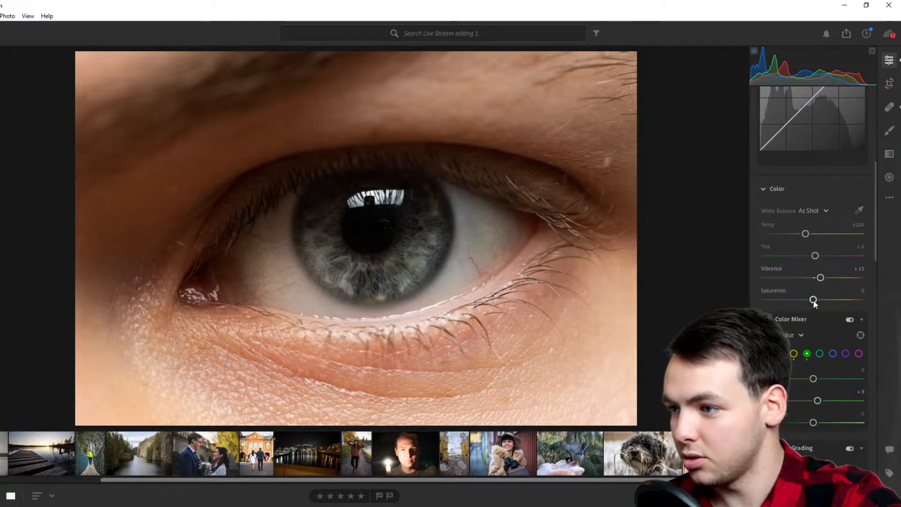
{"action": "mouse_move", "coordinate": [813, 299]}
{"action": "left_mouse_down"}
{"action": "mouse_move", "coordinate": [860, 299]}
{"action": "mouse_move", "coordinate": [816, 299]}
{"action": "left_mouse_up"}
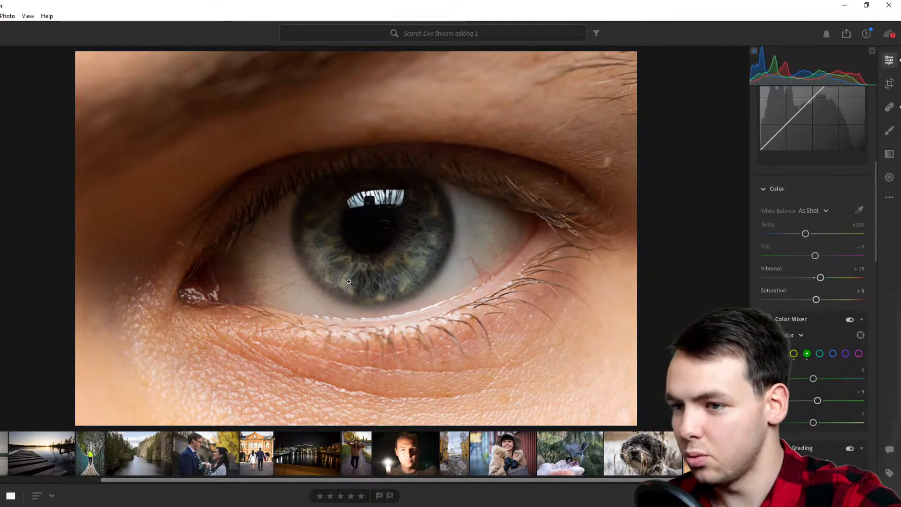